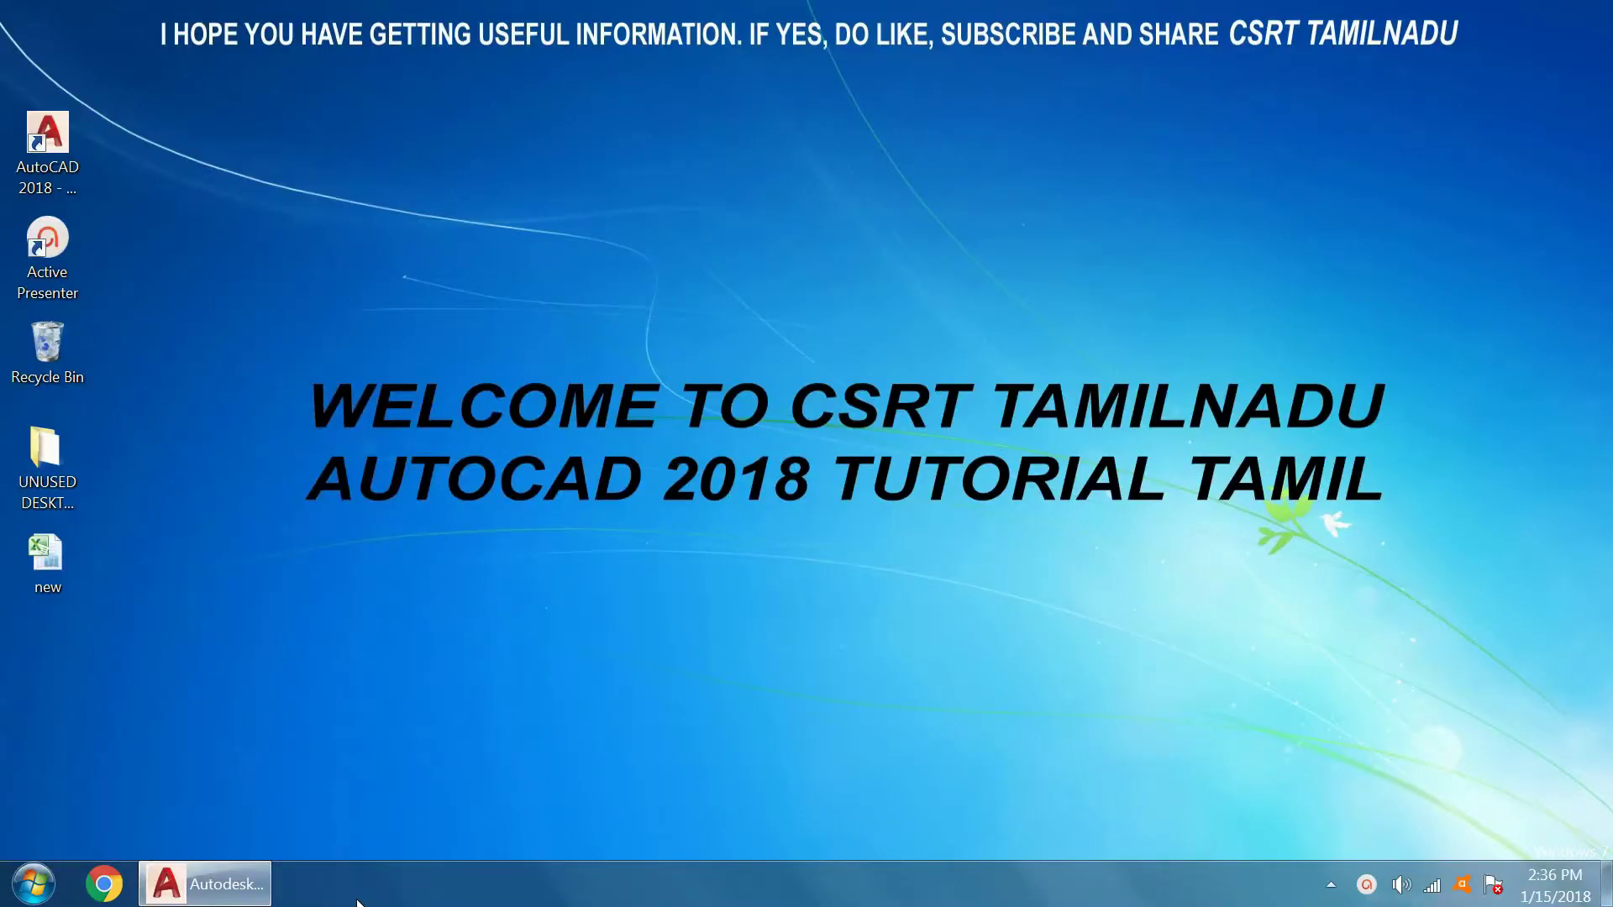
Step: Restore the AutoCAD 2018 window showing the FOR SCALETEXT drawing
left_click(242, 897)
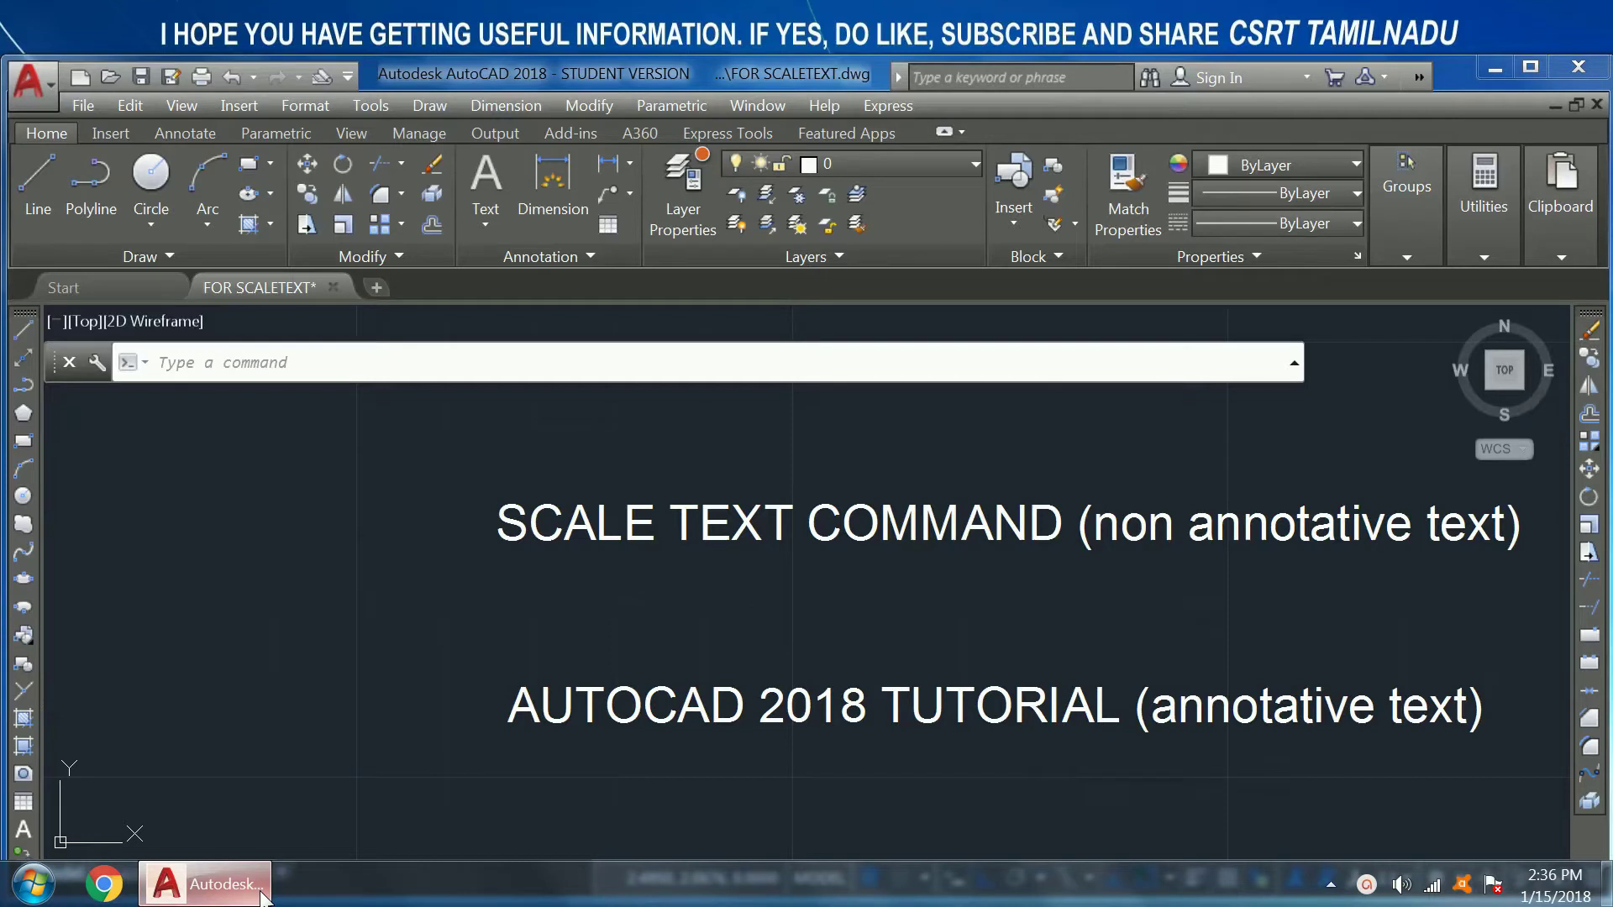
Step: Start SCALETEXT from Modify > Object > Text and select the SCALE TEXT COMMAND line
left_click(433, 796)
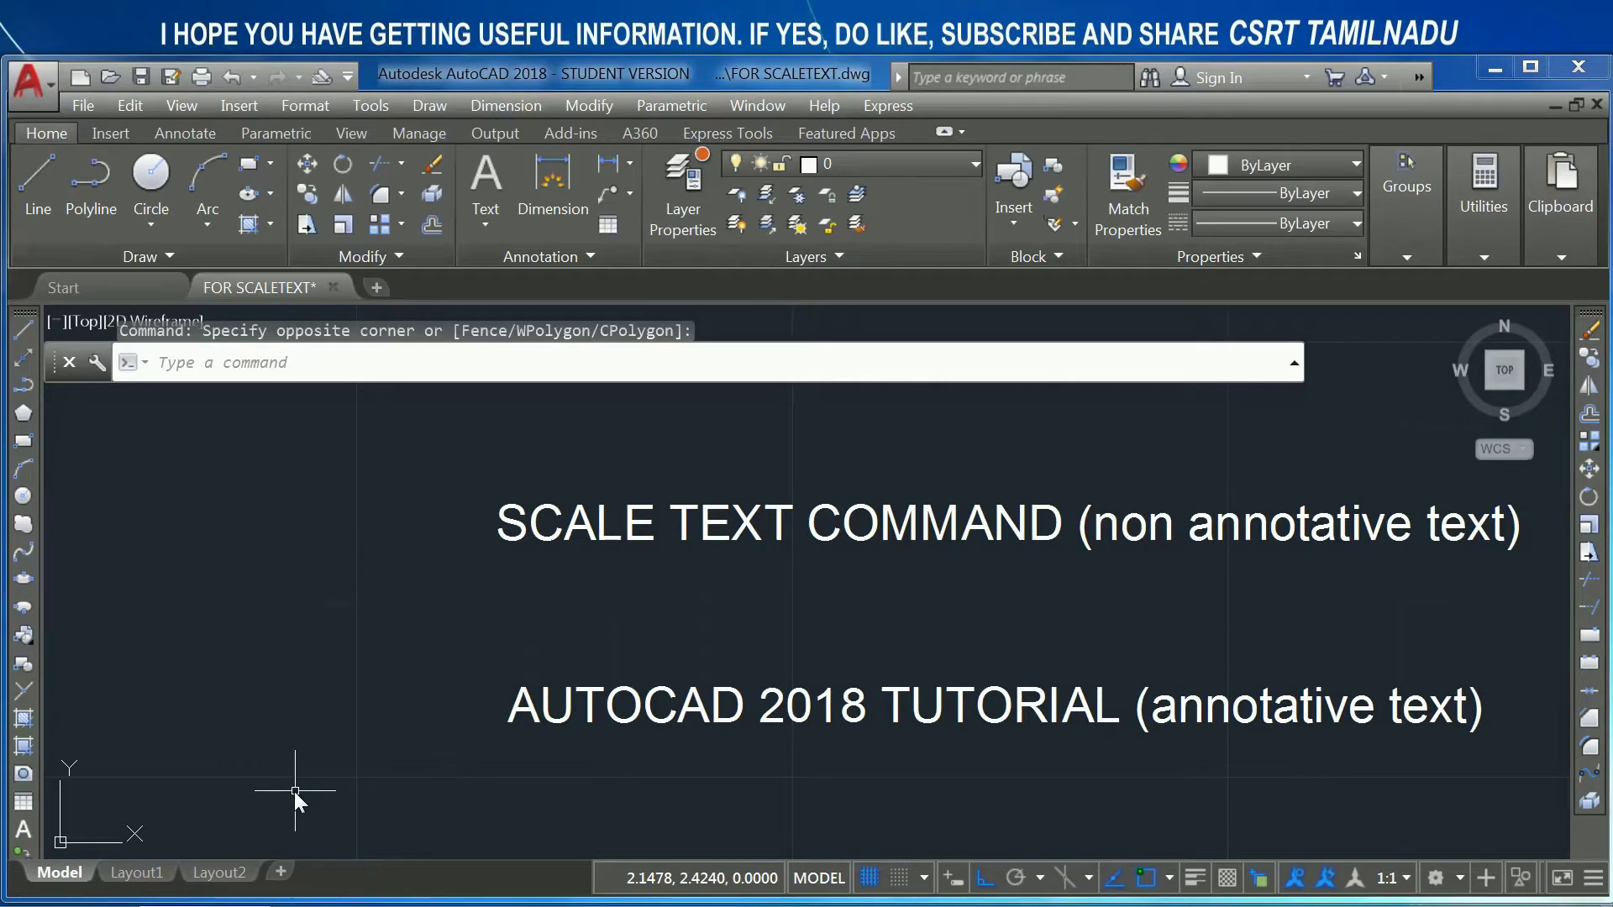
type("se")
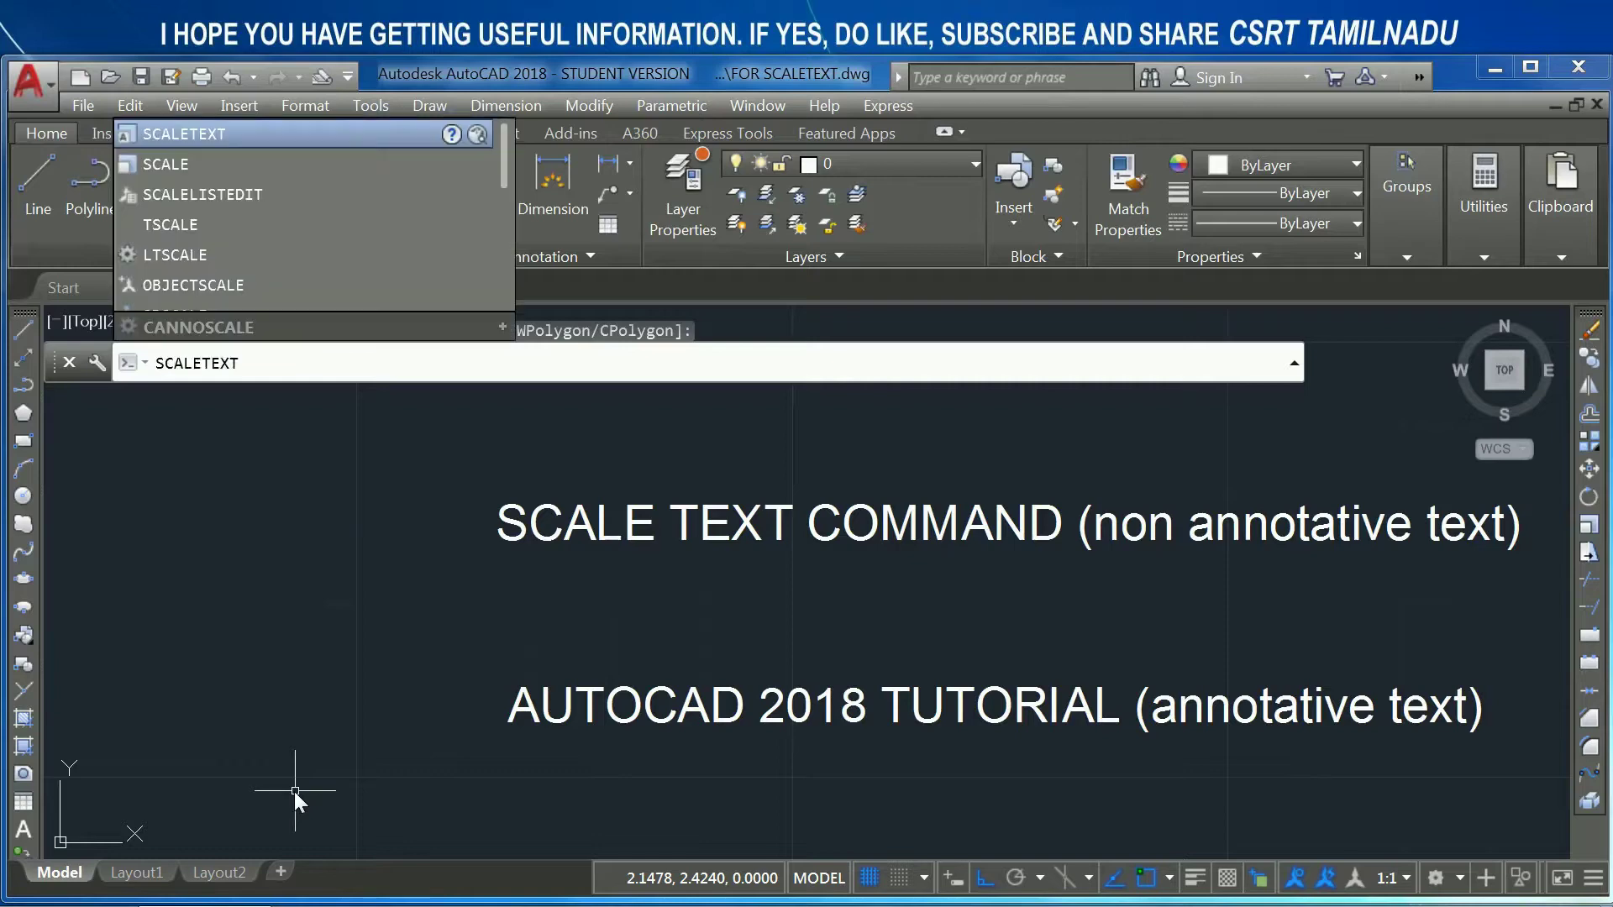
type("t")
key("Return")
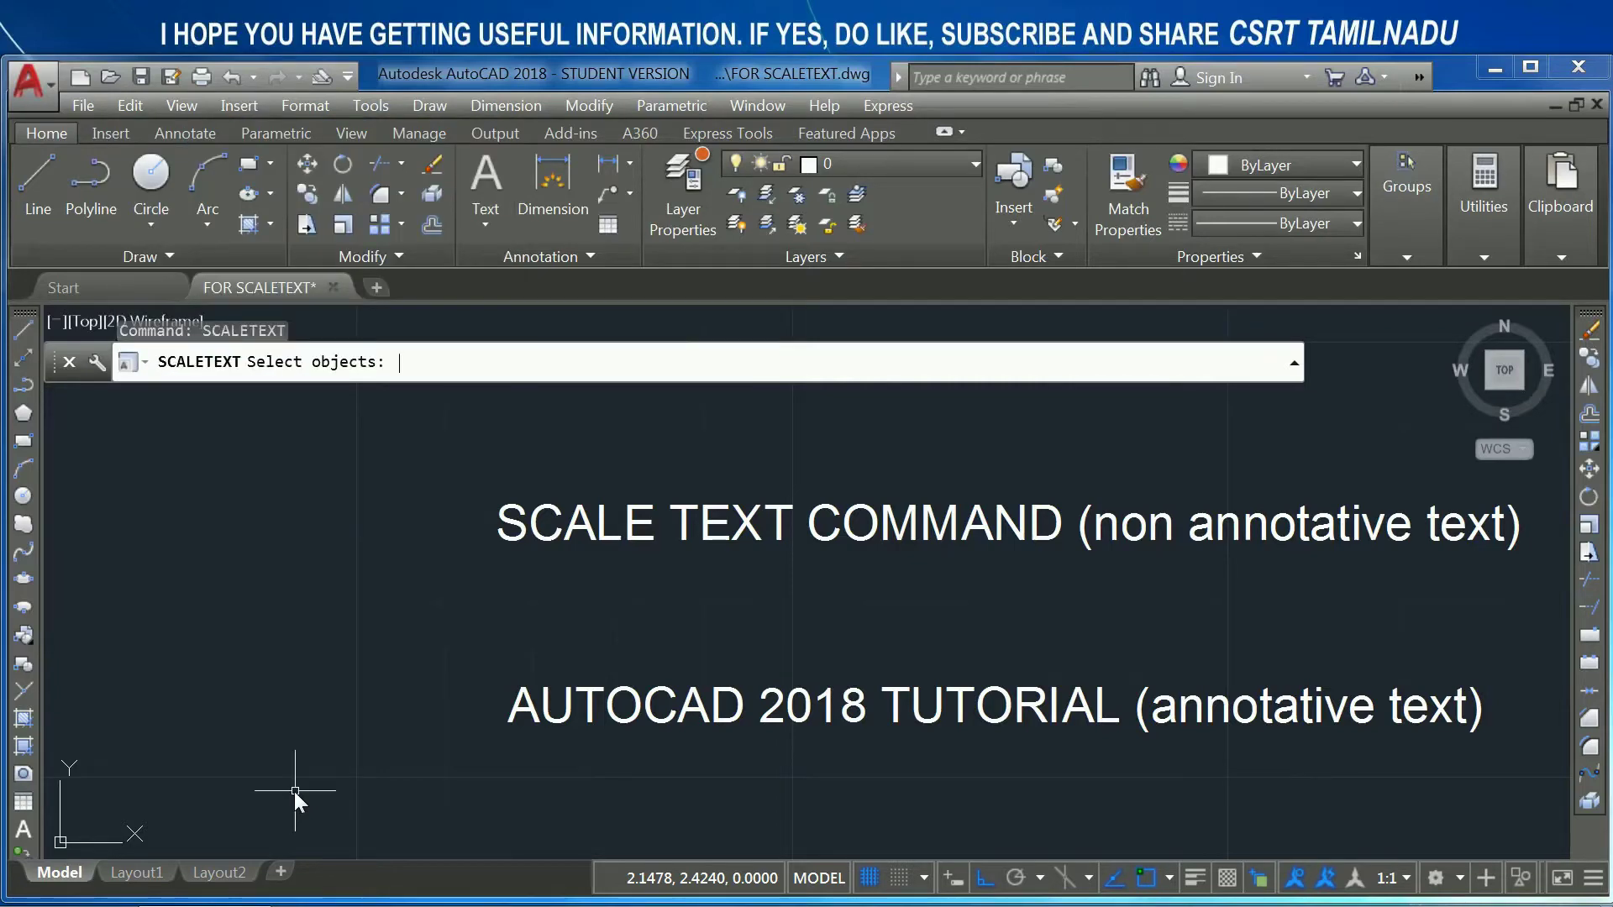
key("Escape")
key("Escape")
left_click(608, 108)
mouse_move(683, 90)
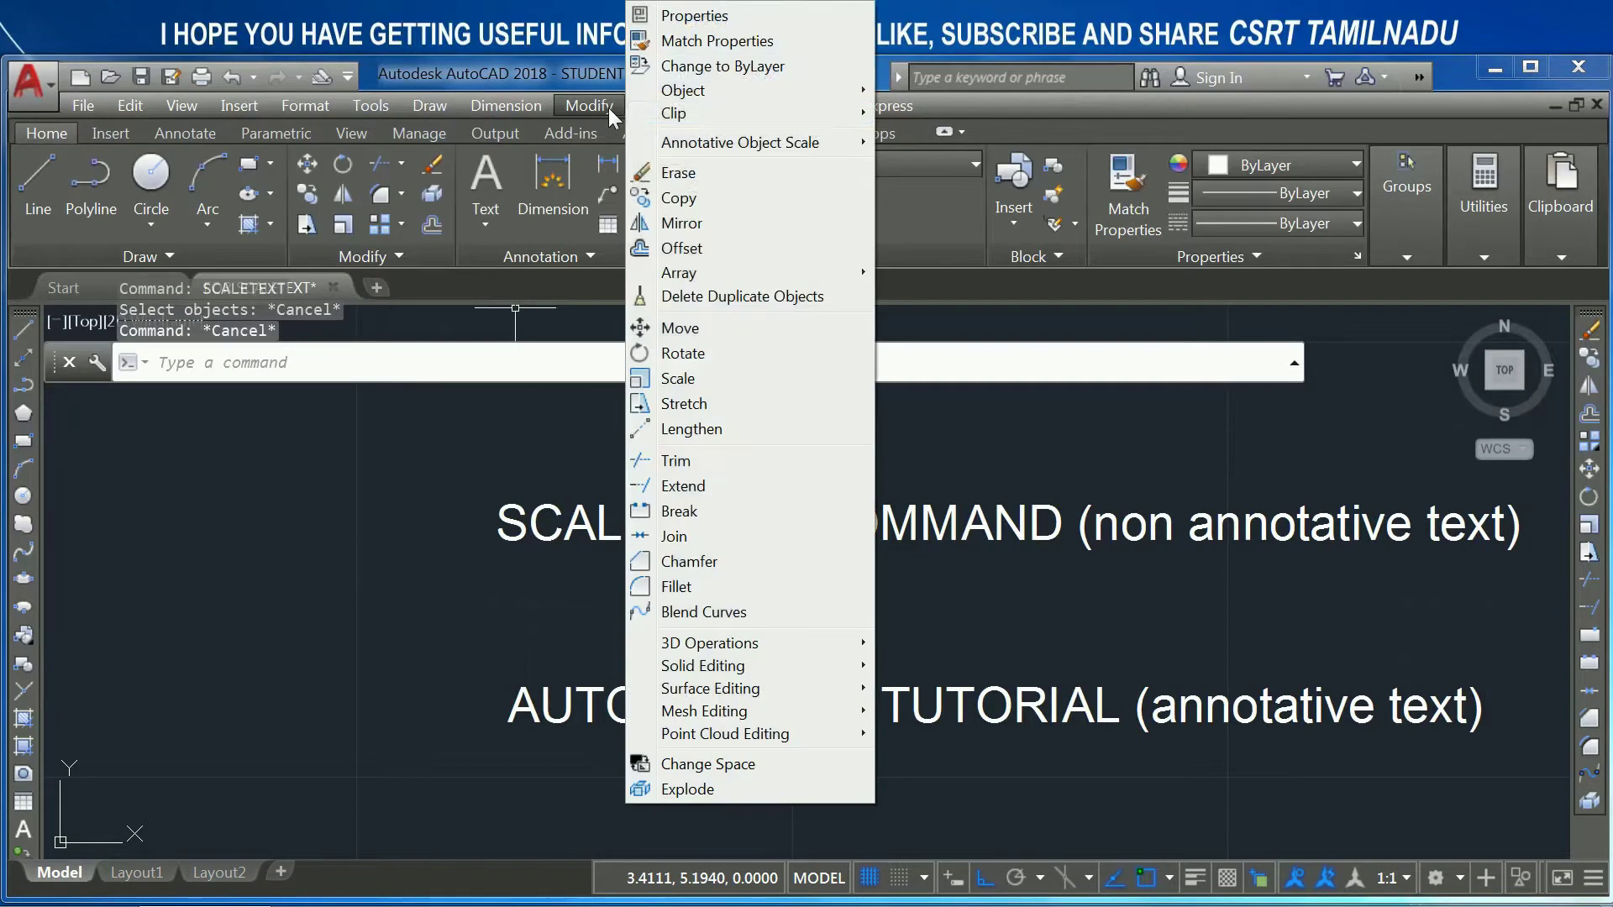
mouse_move(920, 339)
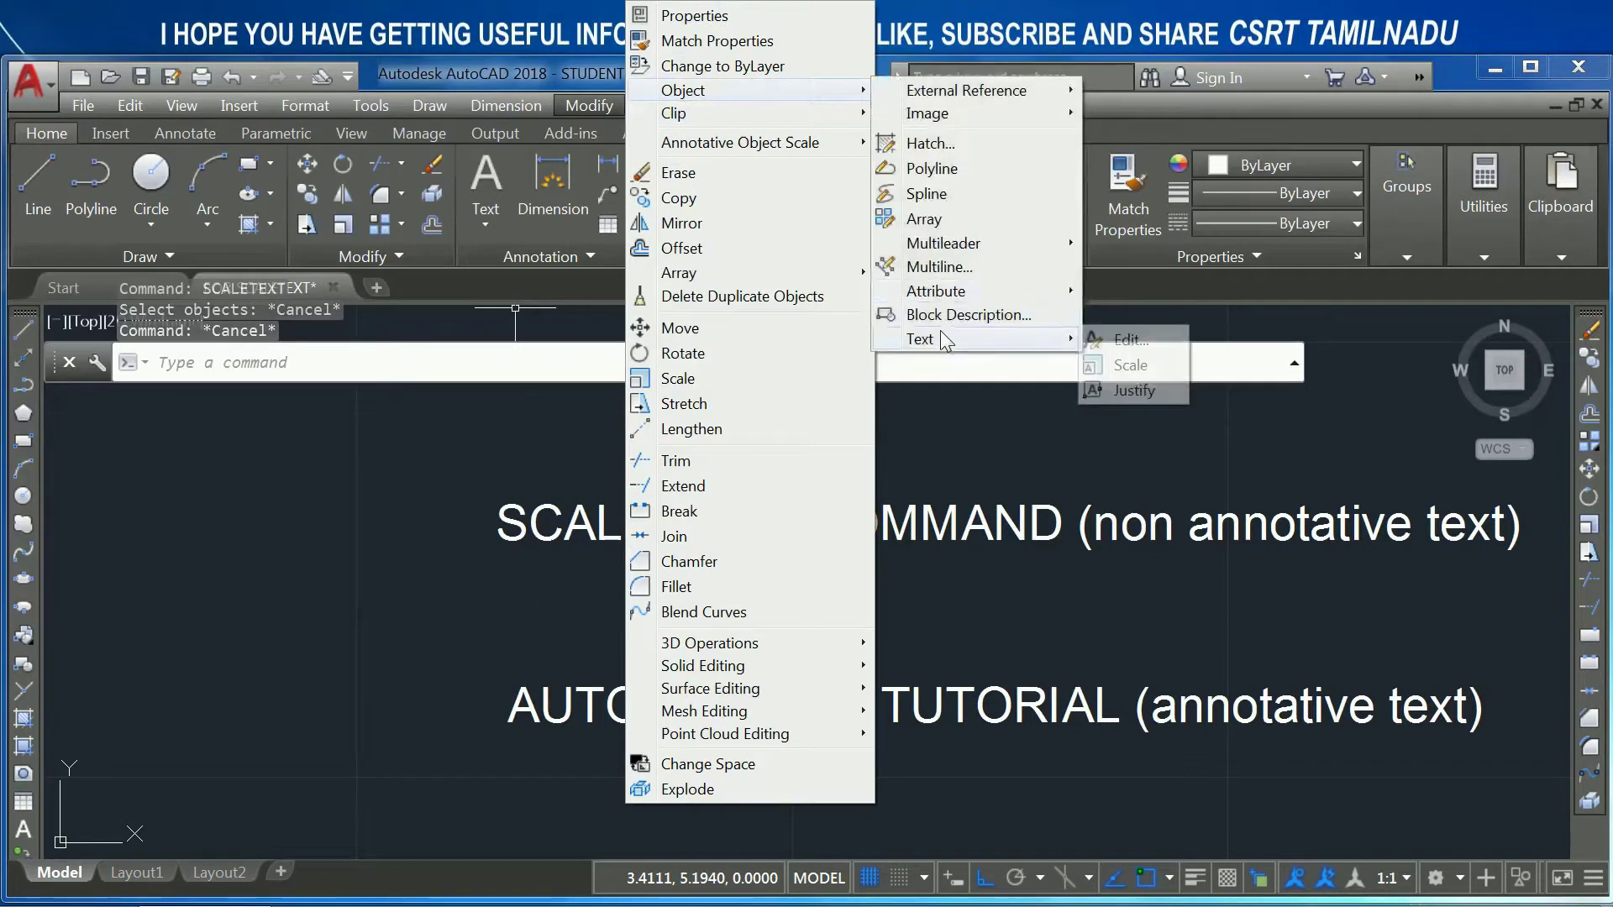
left_click(1131, 365)
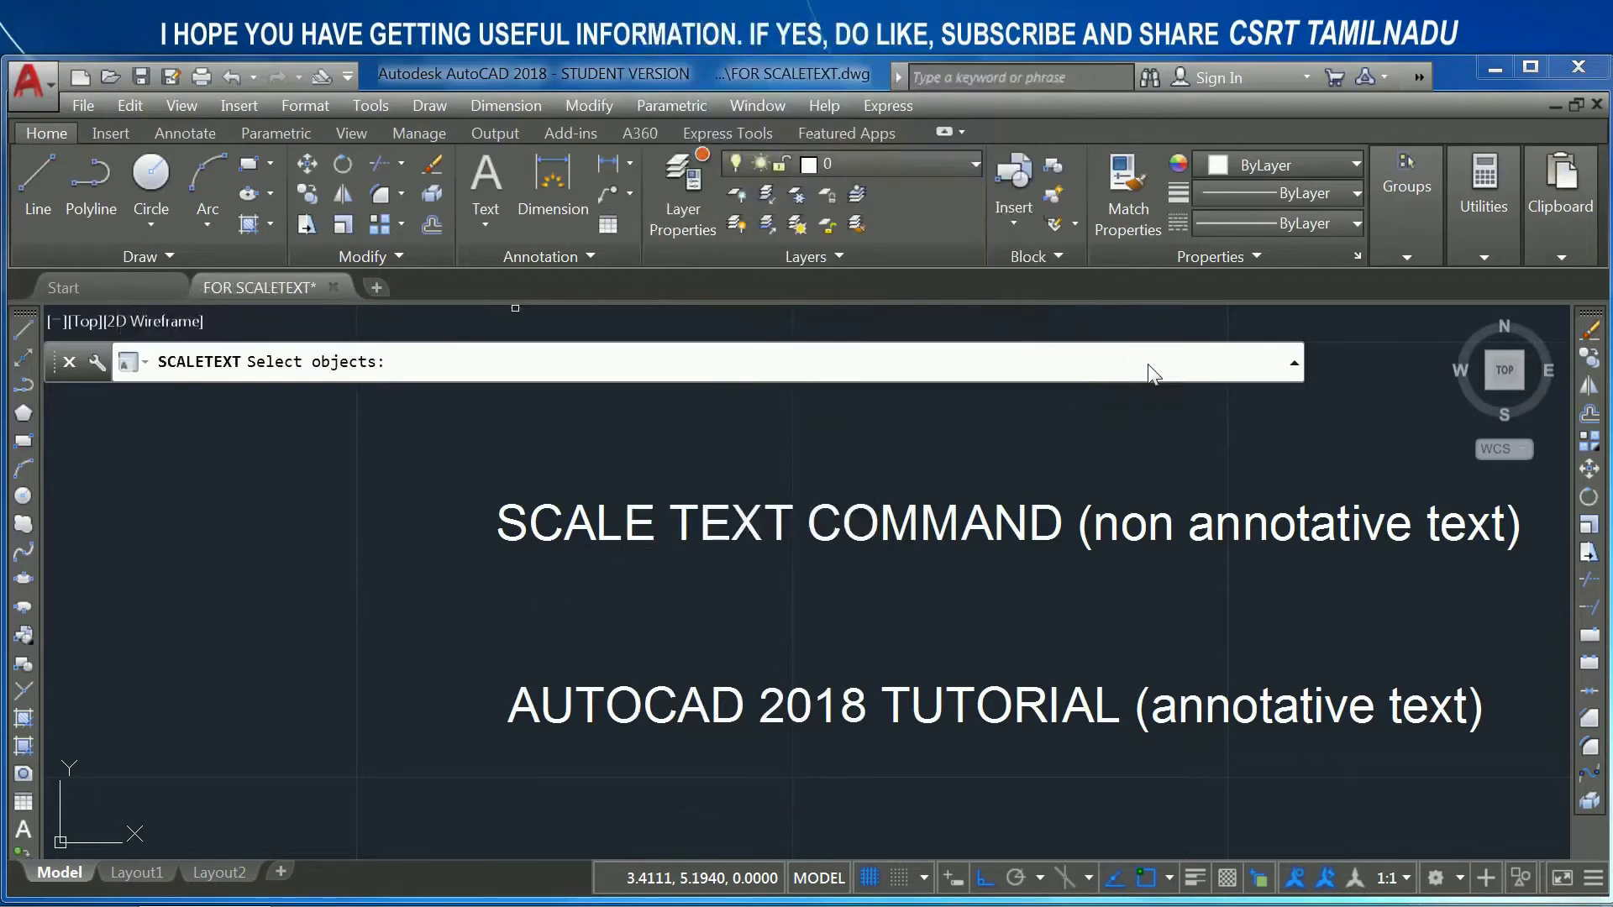
left_click(703, 522)
key("Return")
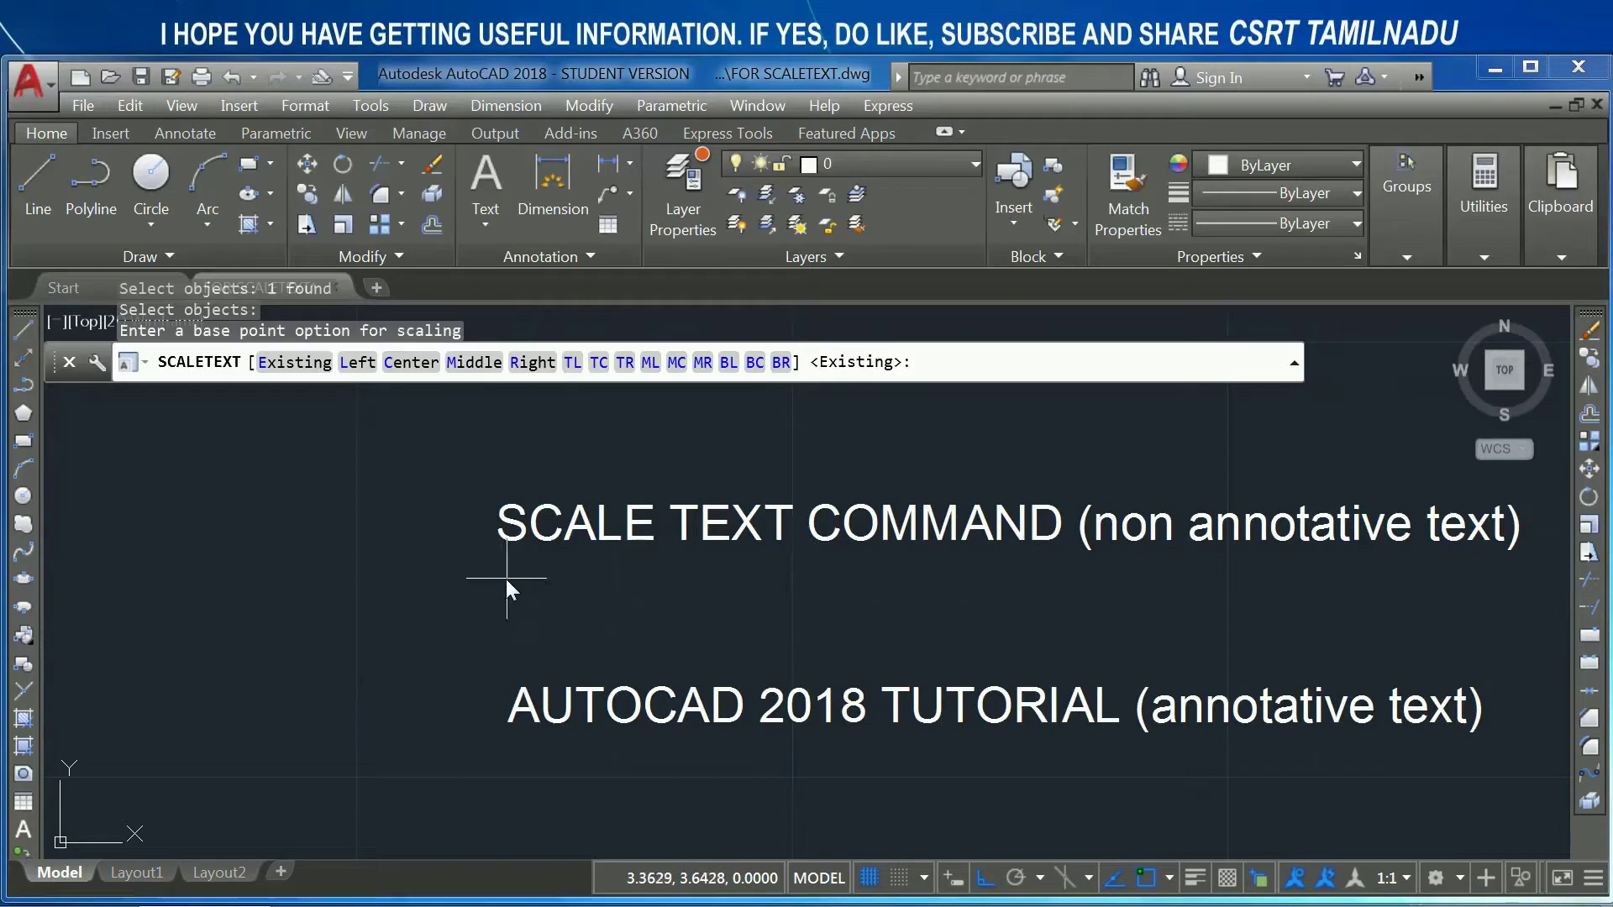
Step: Rescale the SCALE TEXT COMMAND line to model height 1 anchored at its Right base point
left_click(542, 362)
type("2")
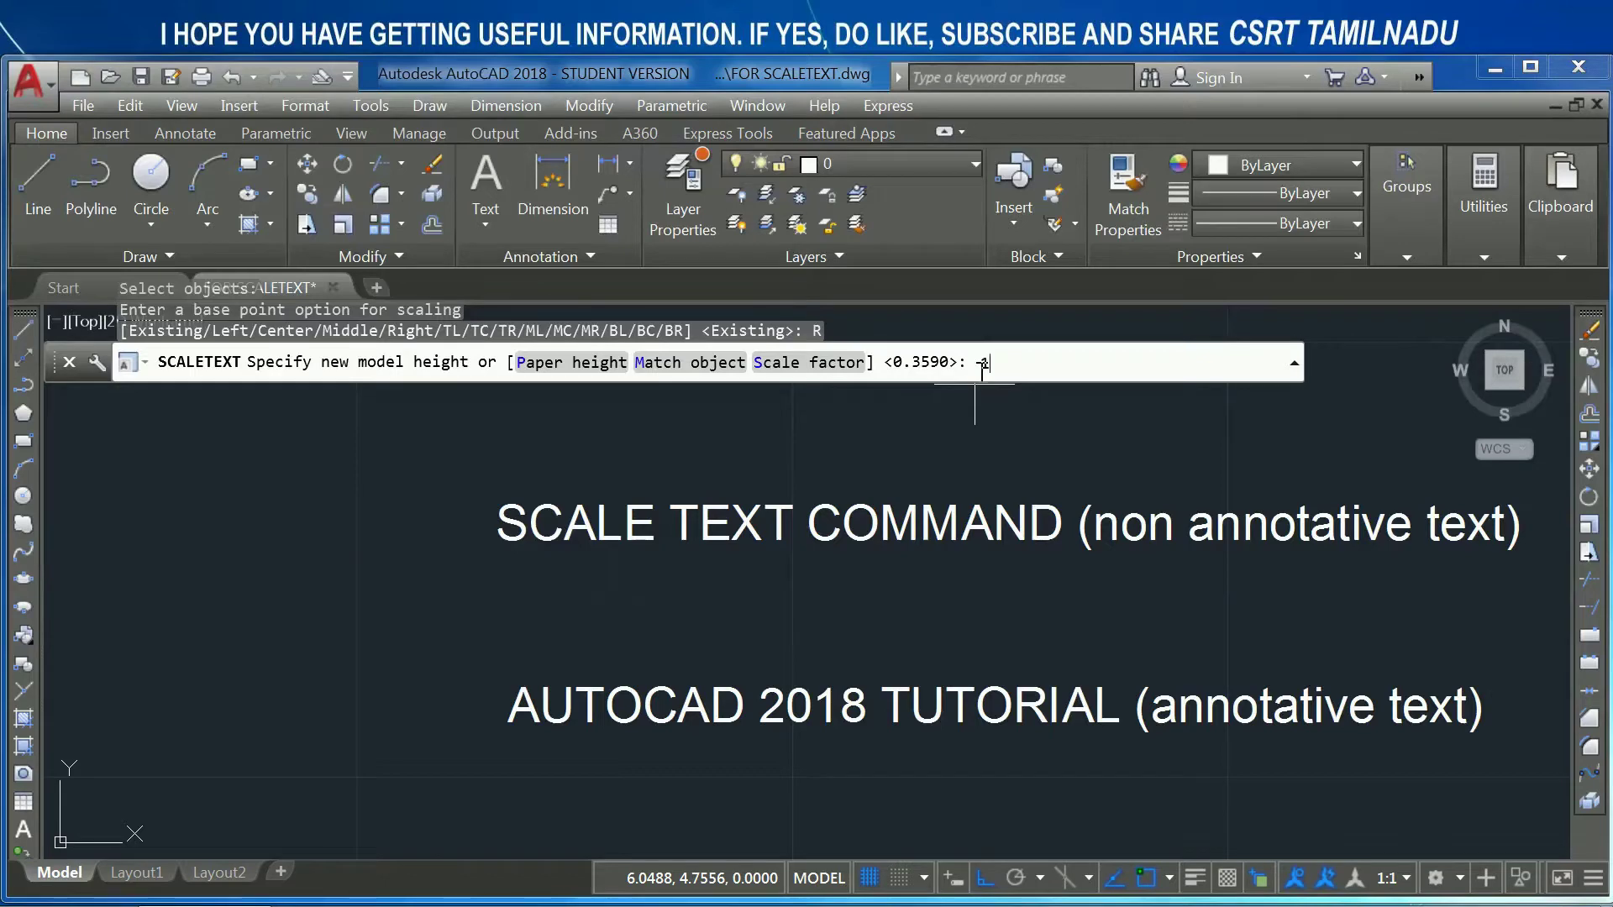
key("Return")
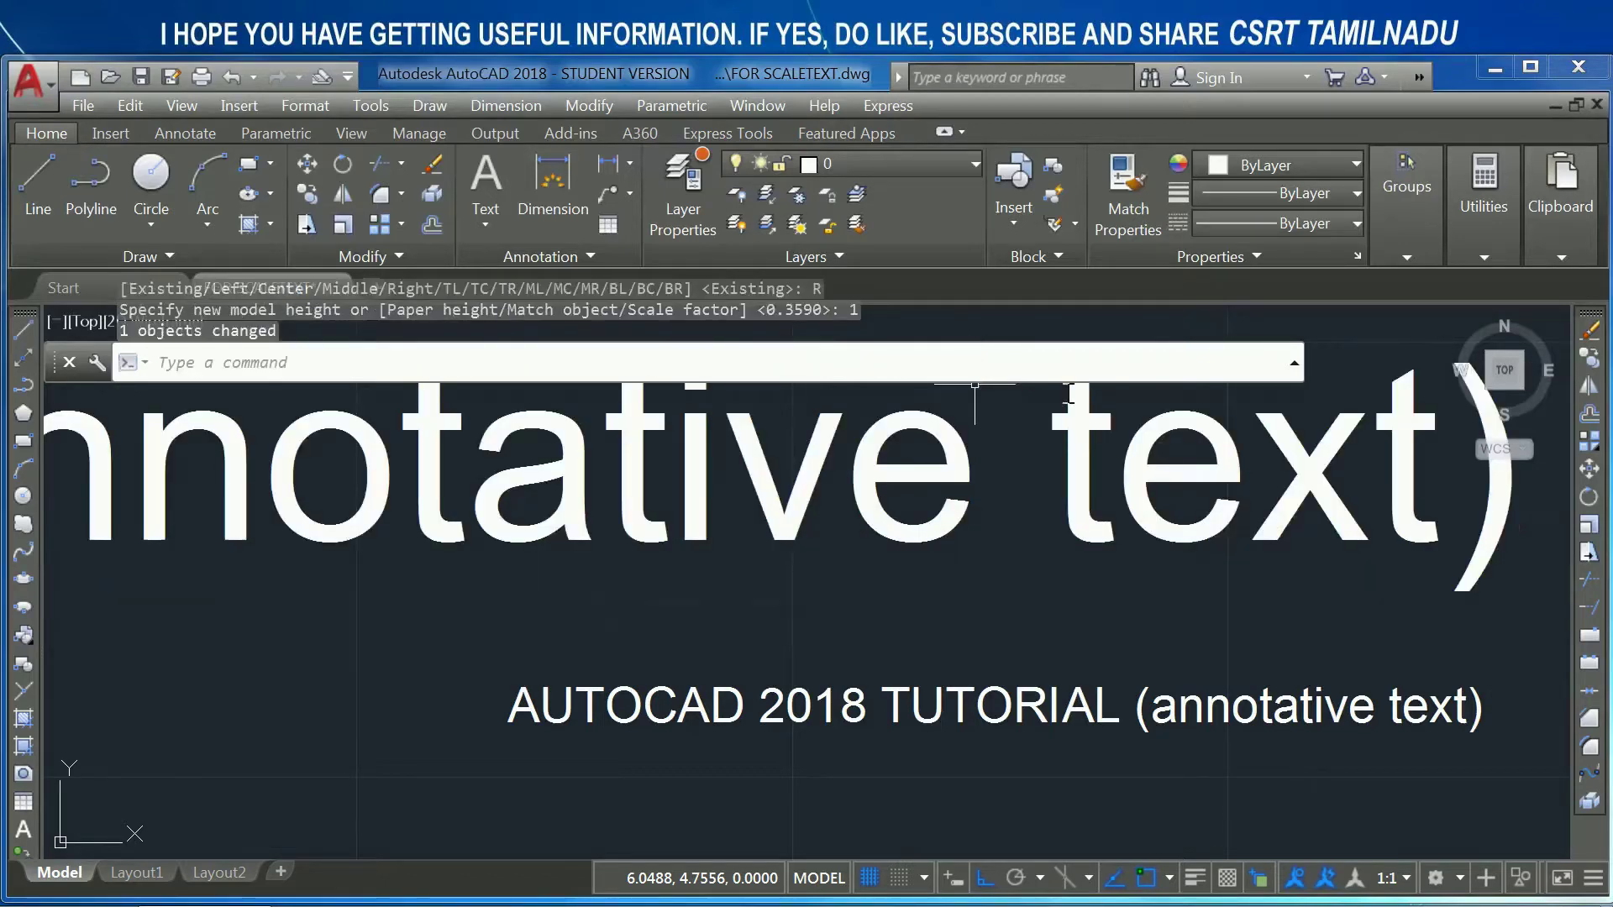
scroll(690, 566, "down", 5)
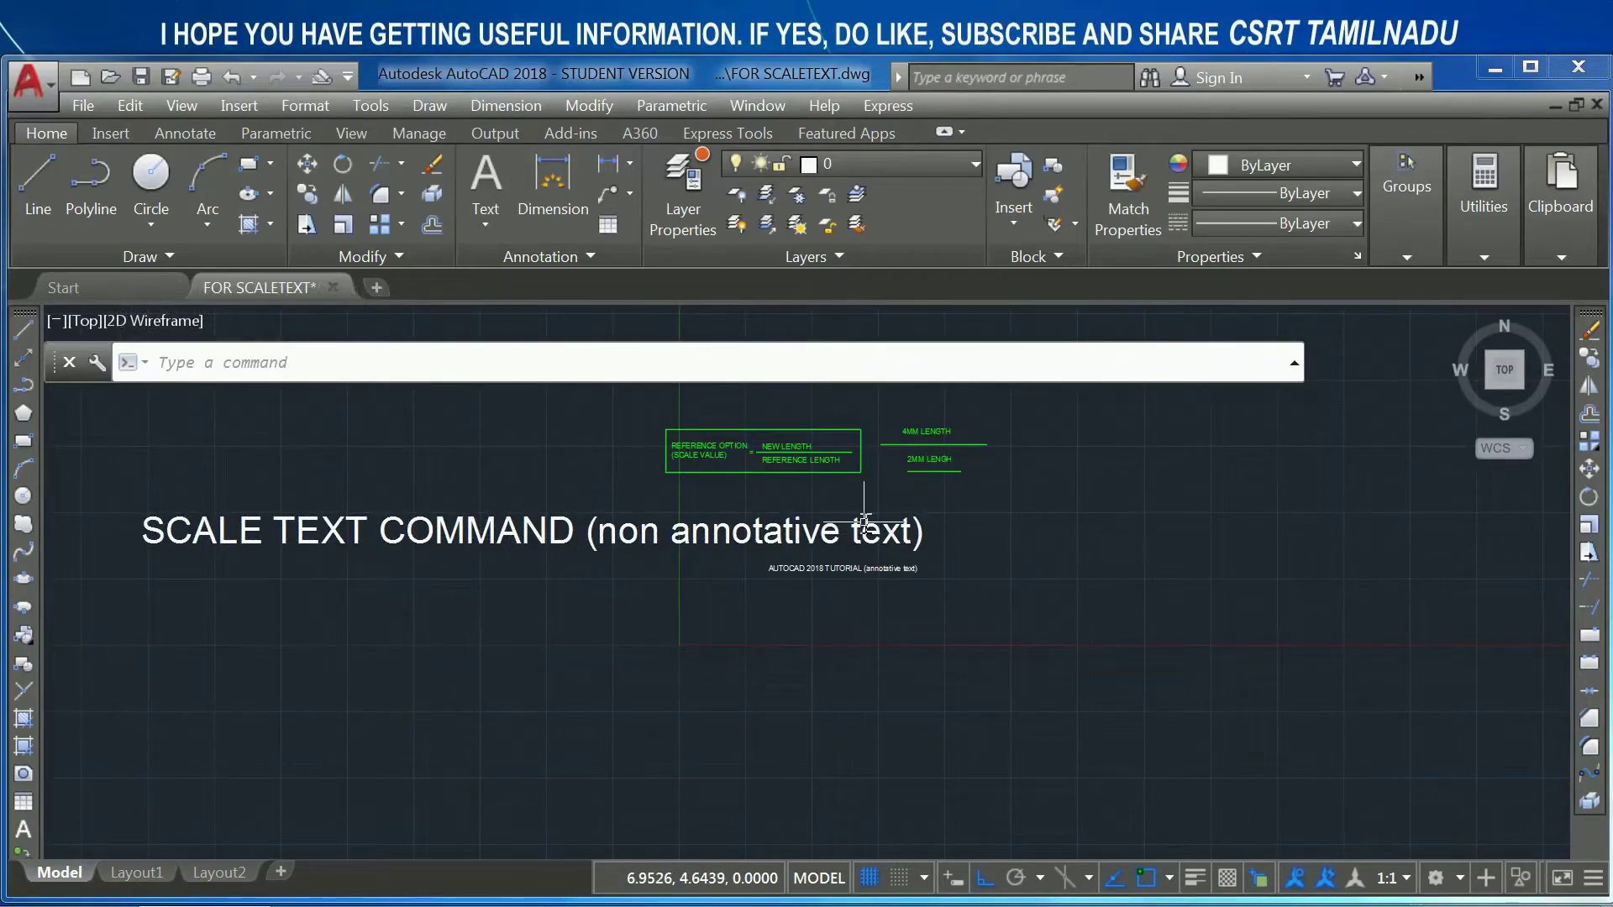
scroll(872, 519, "up", 5)
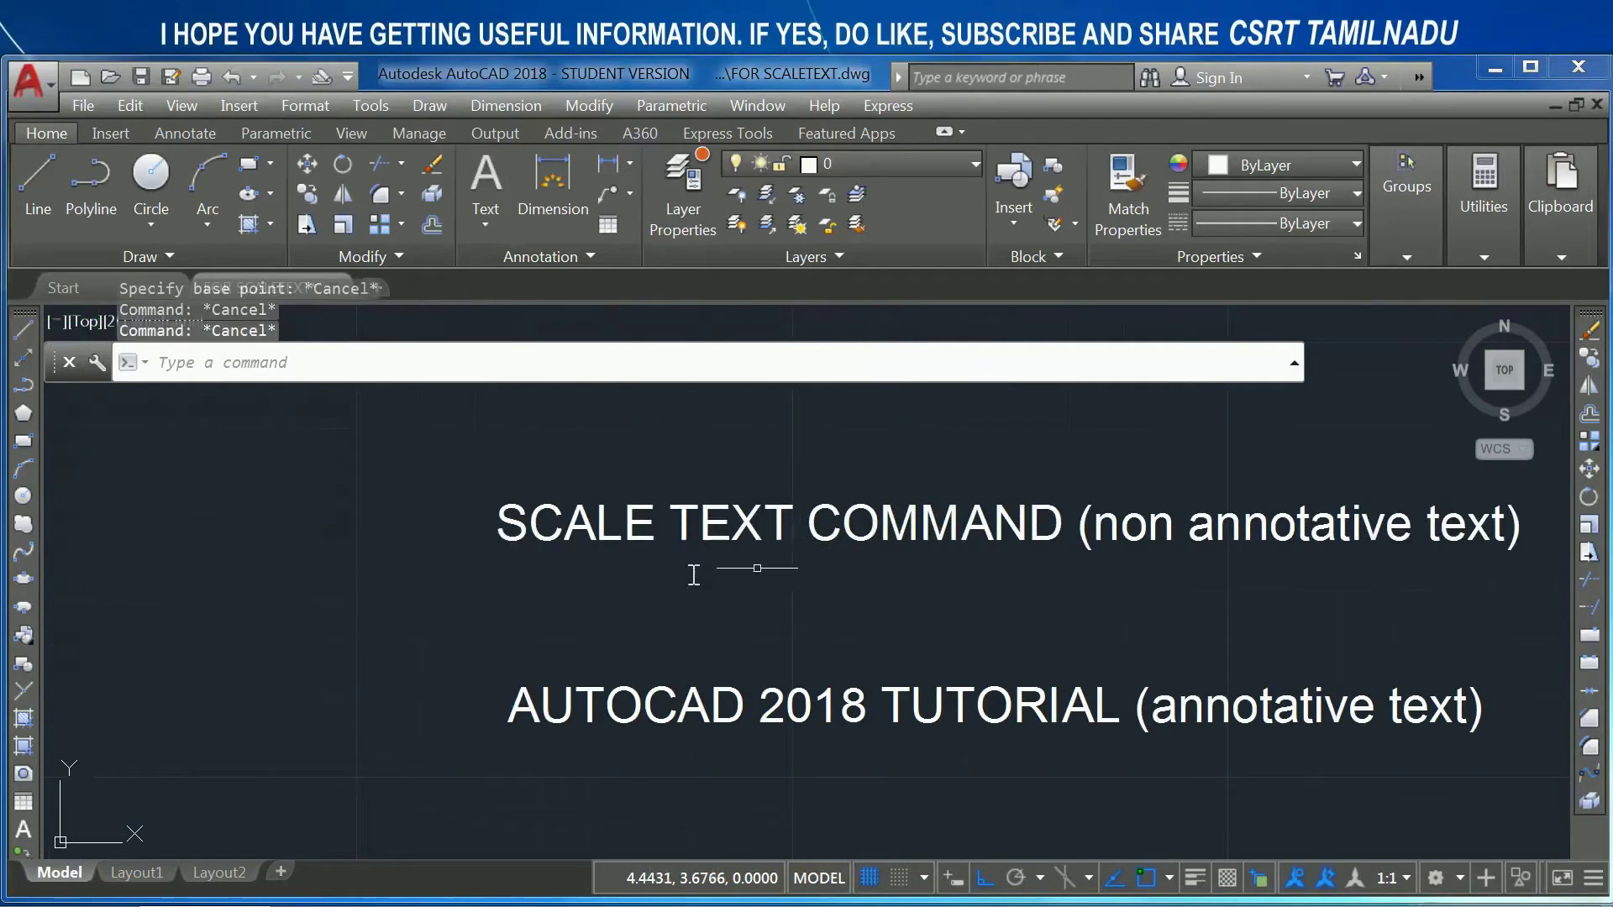
Step: Rescale the SCALE TEXT COMMAND line to height 2 about its Existing base point and pan to view it
type("scalet")
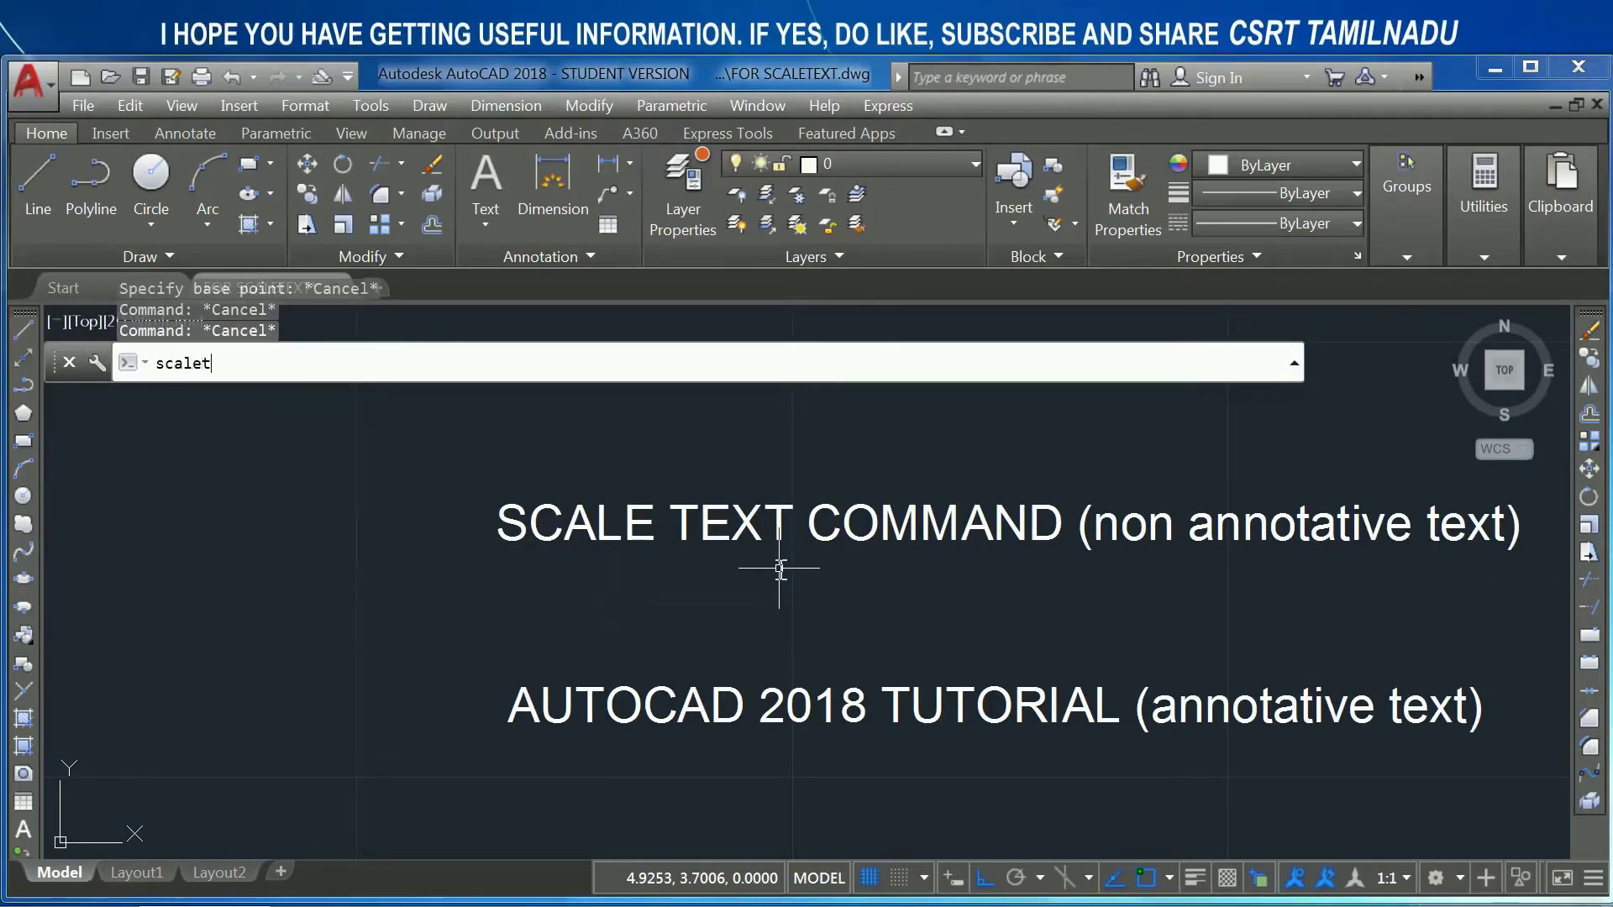
key("Return")
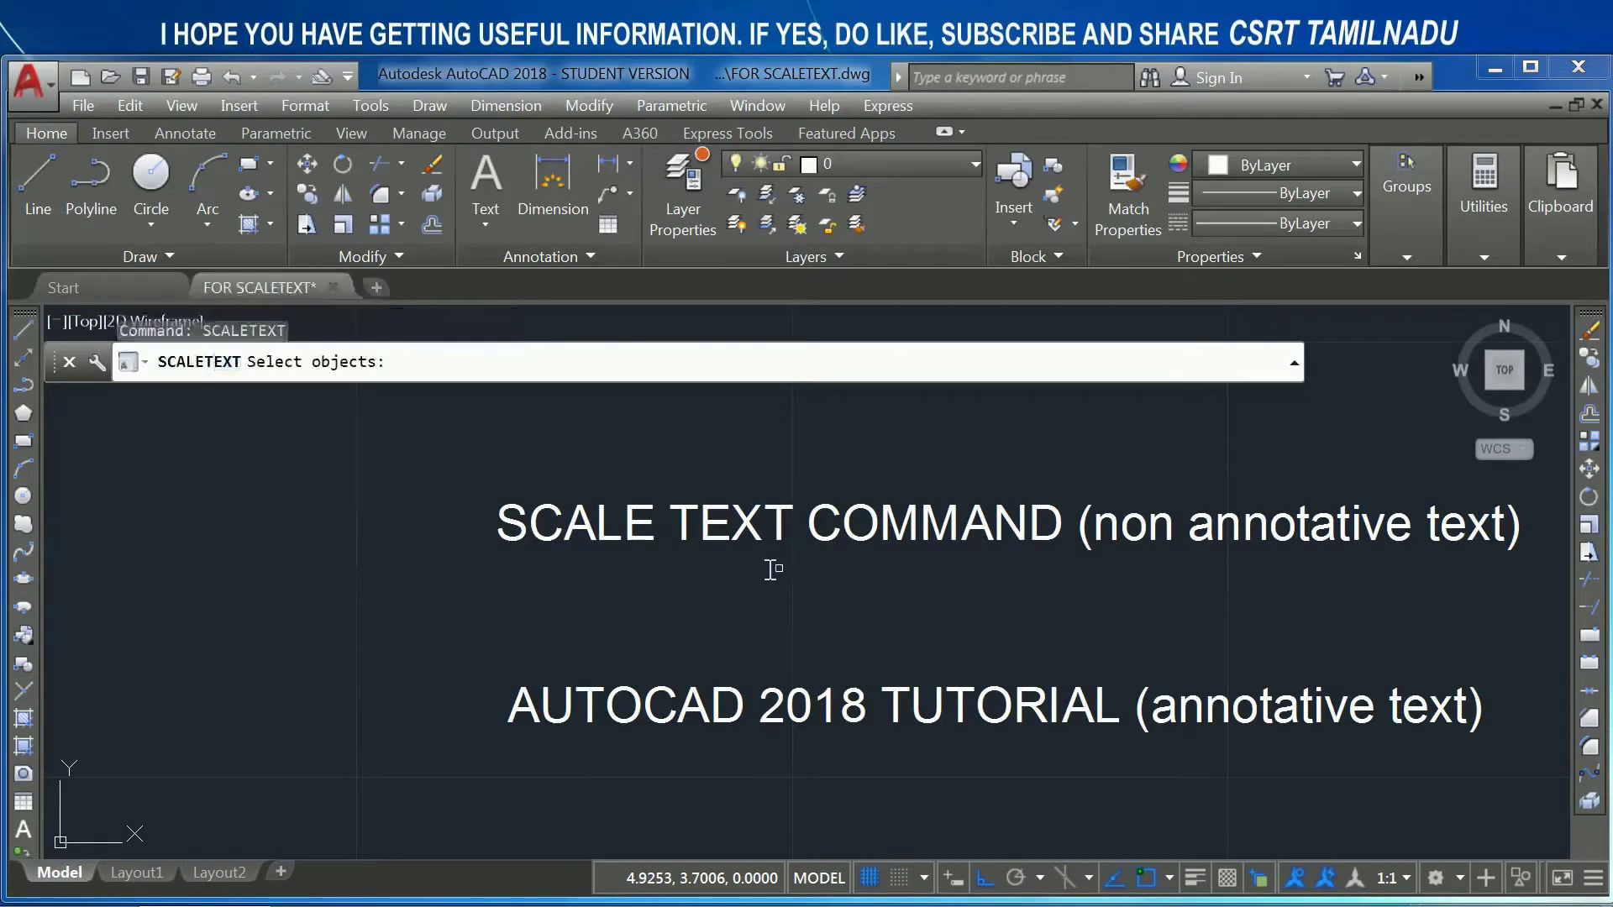
left_click(761, 539)
key("Return")
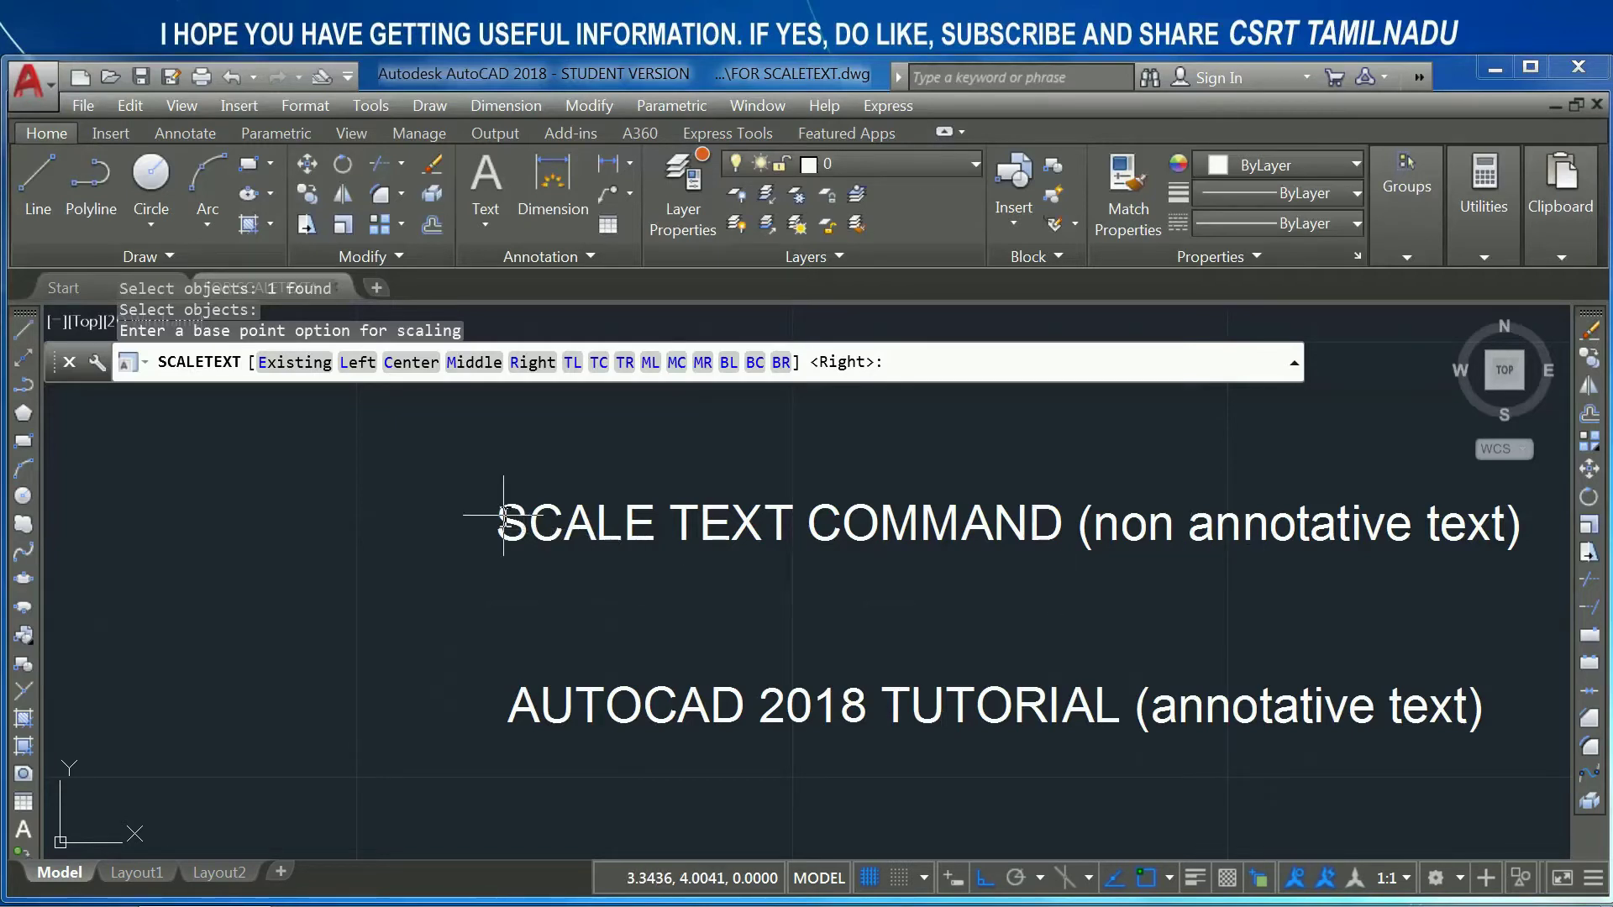
left_click(316, 363)
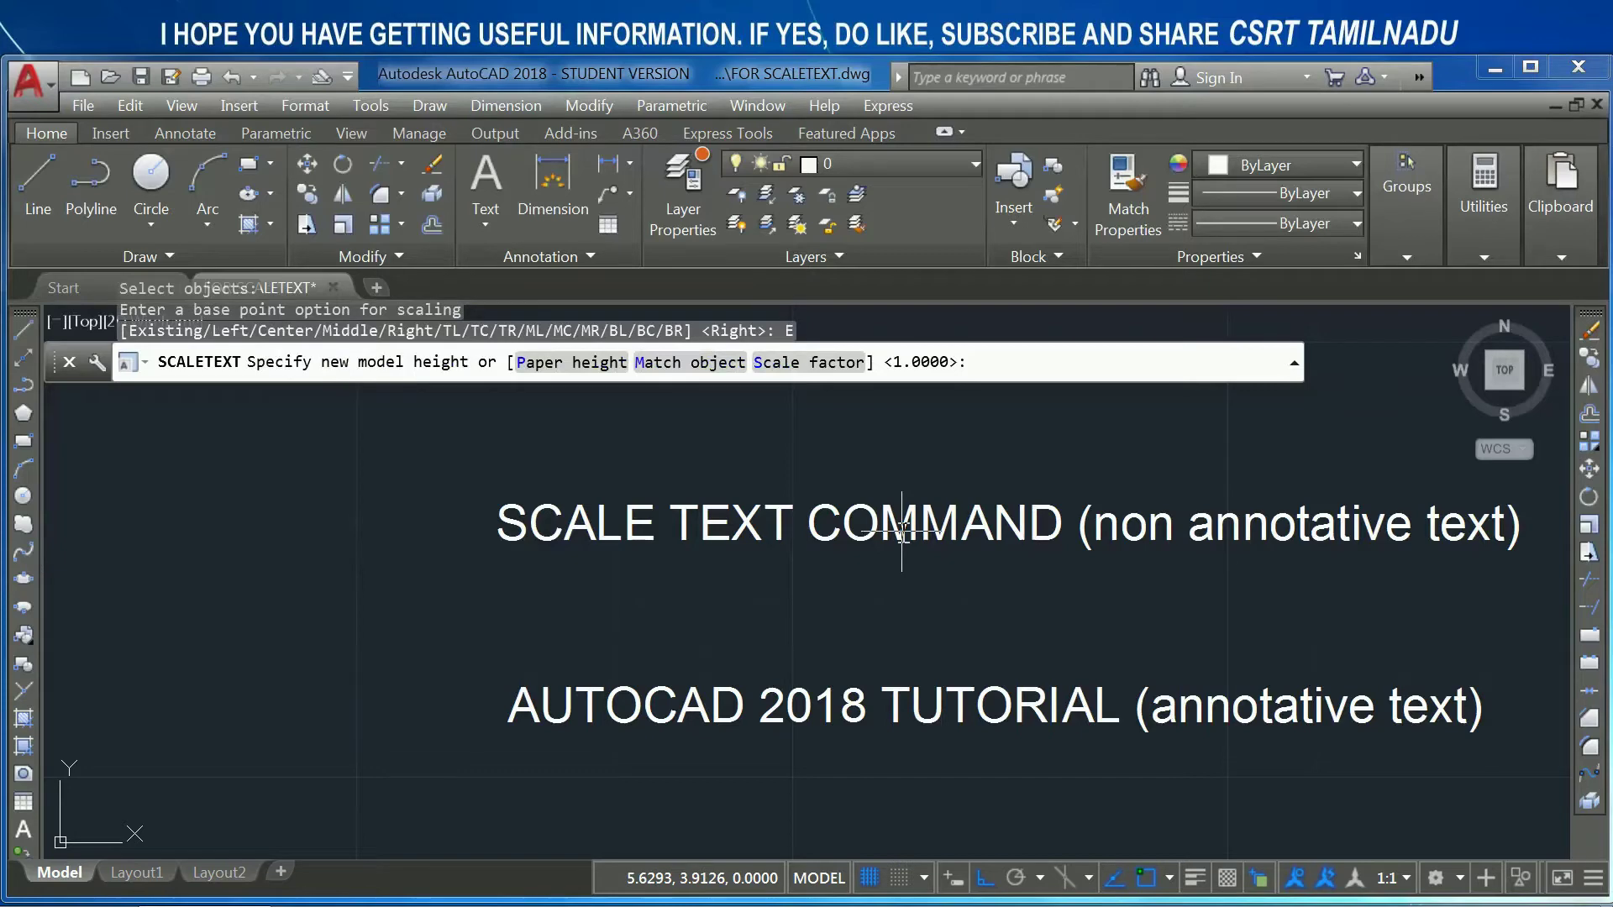
type("2")
key("Return")
mouse_move(605, 508)
middle_mouse_down()
mouse_move(586, 616)
mouse_move(601, 836)
middle_mouse_up()
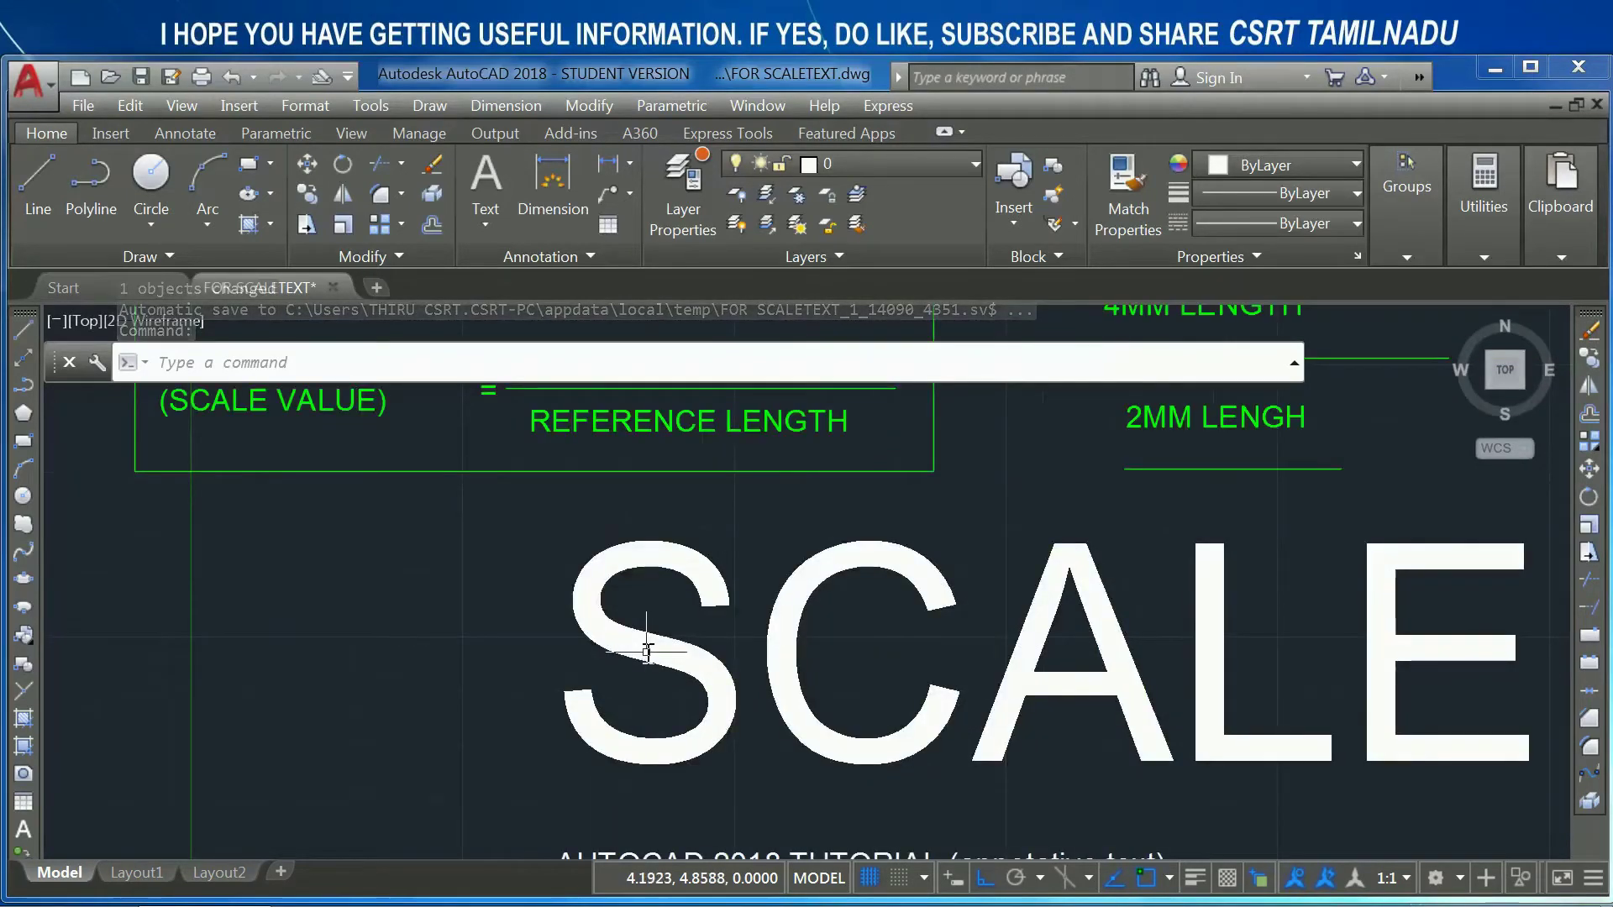
left_click(684, 579)
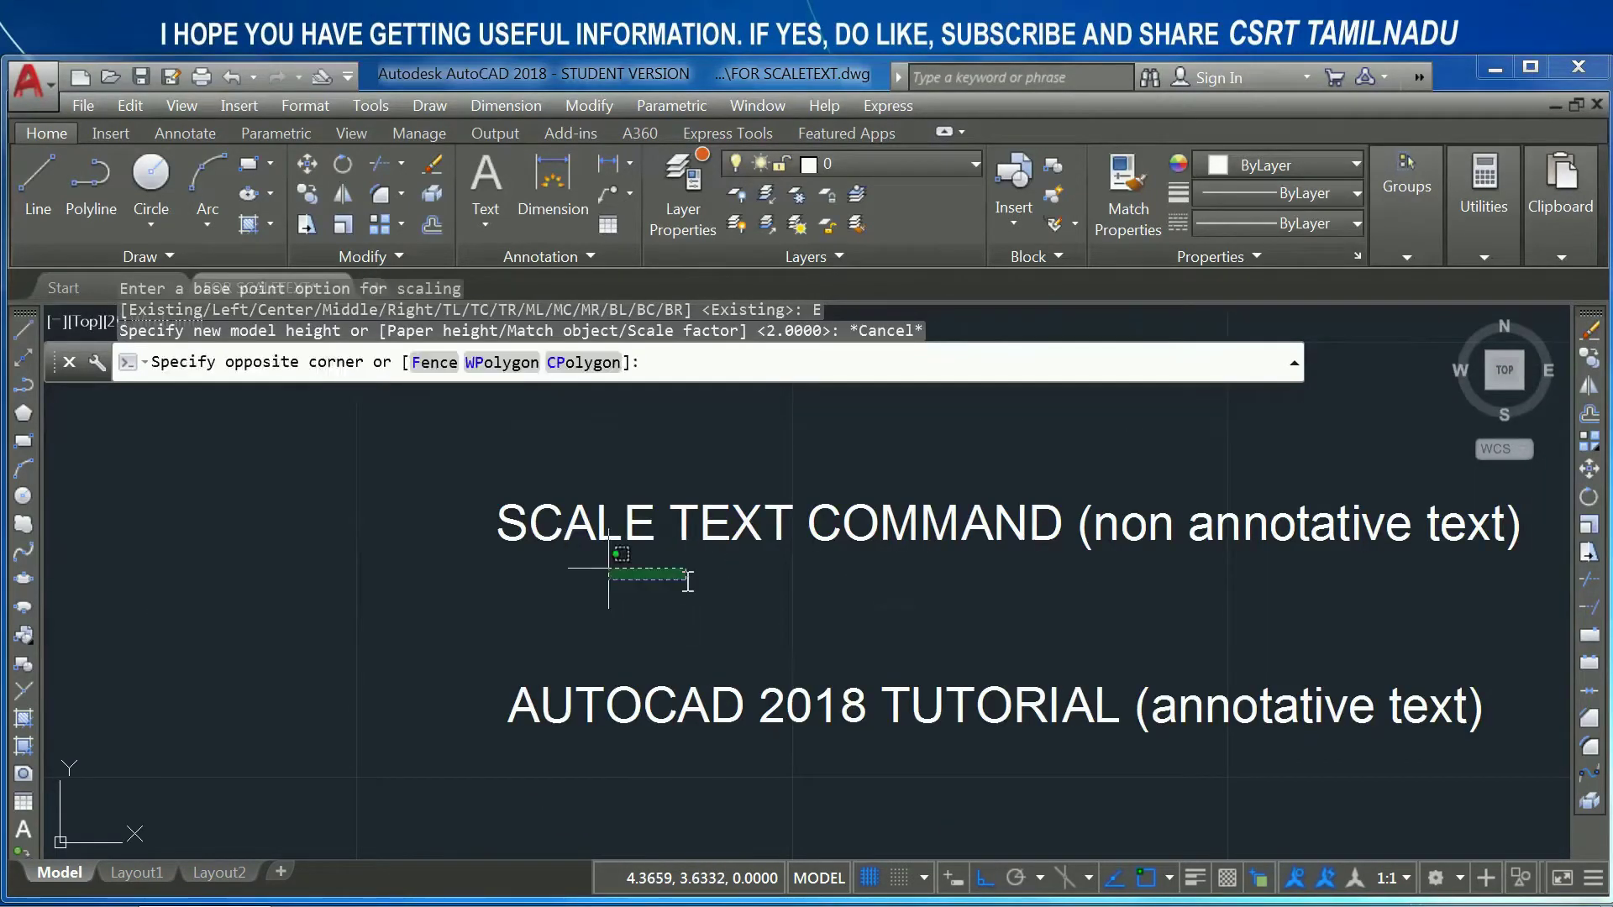
left_click(534, 489)
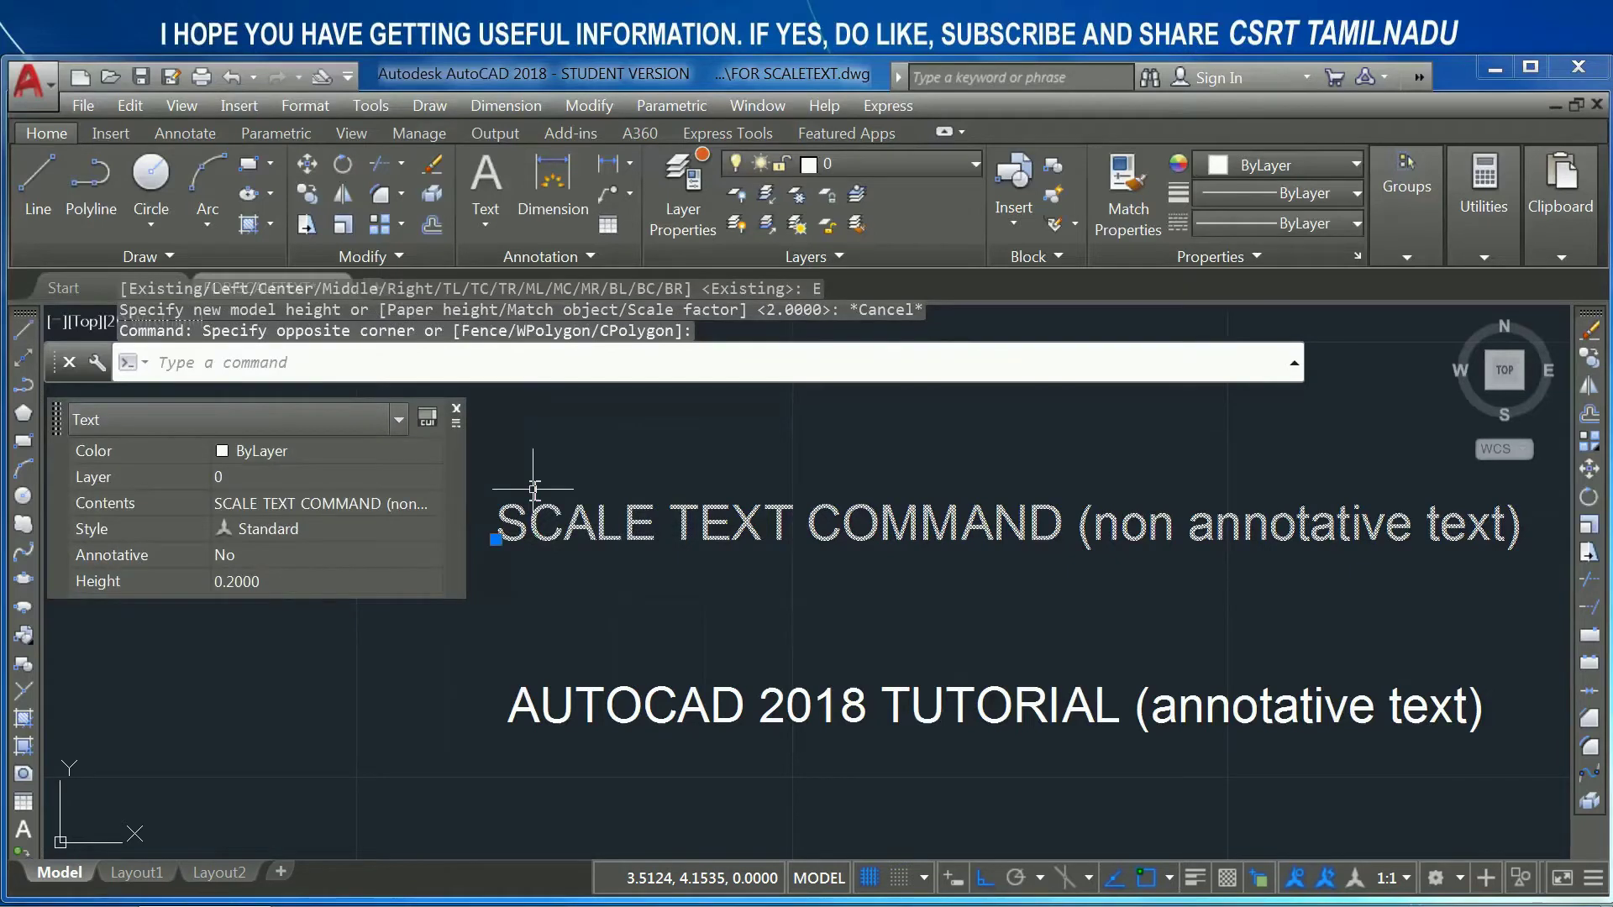
type("sc")
type("et")
key("Return")
key("Return")
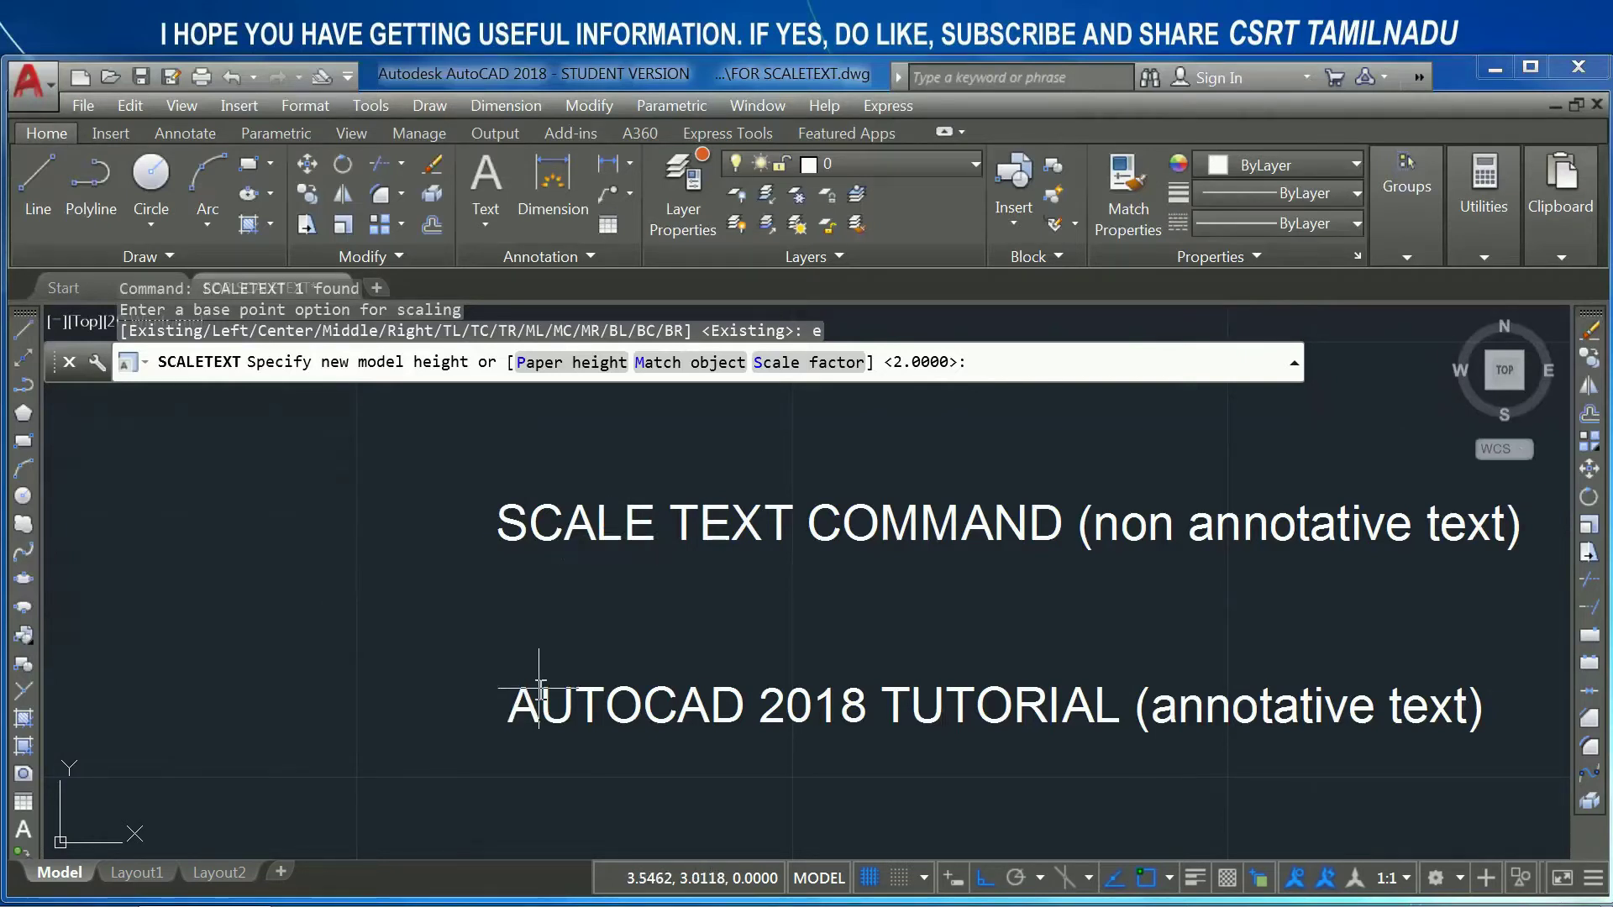
key("Escape")
left_click(684, 537)
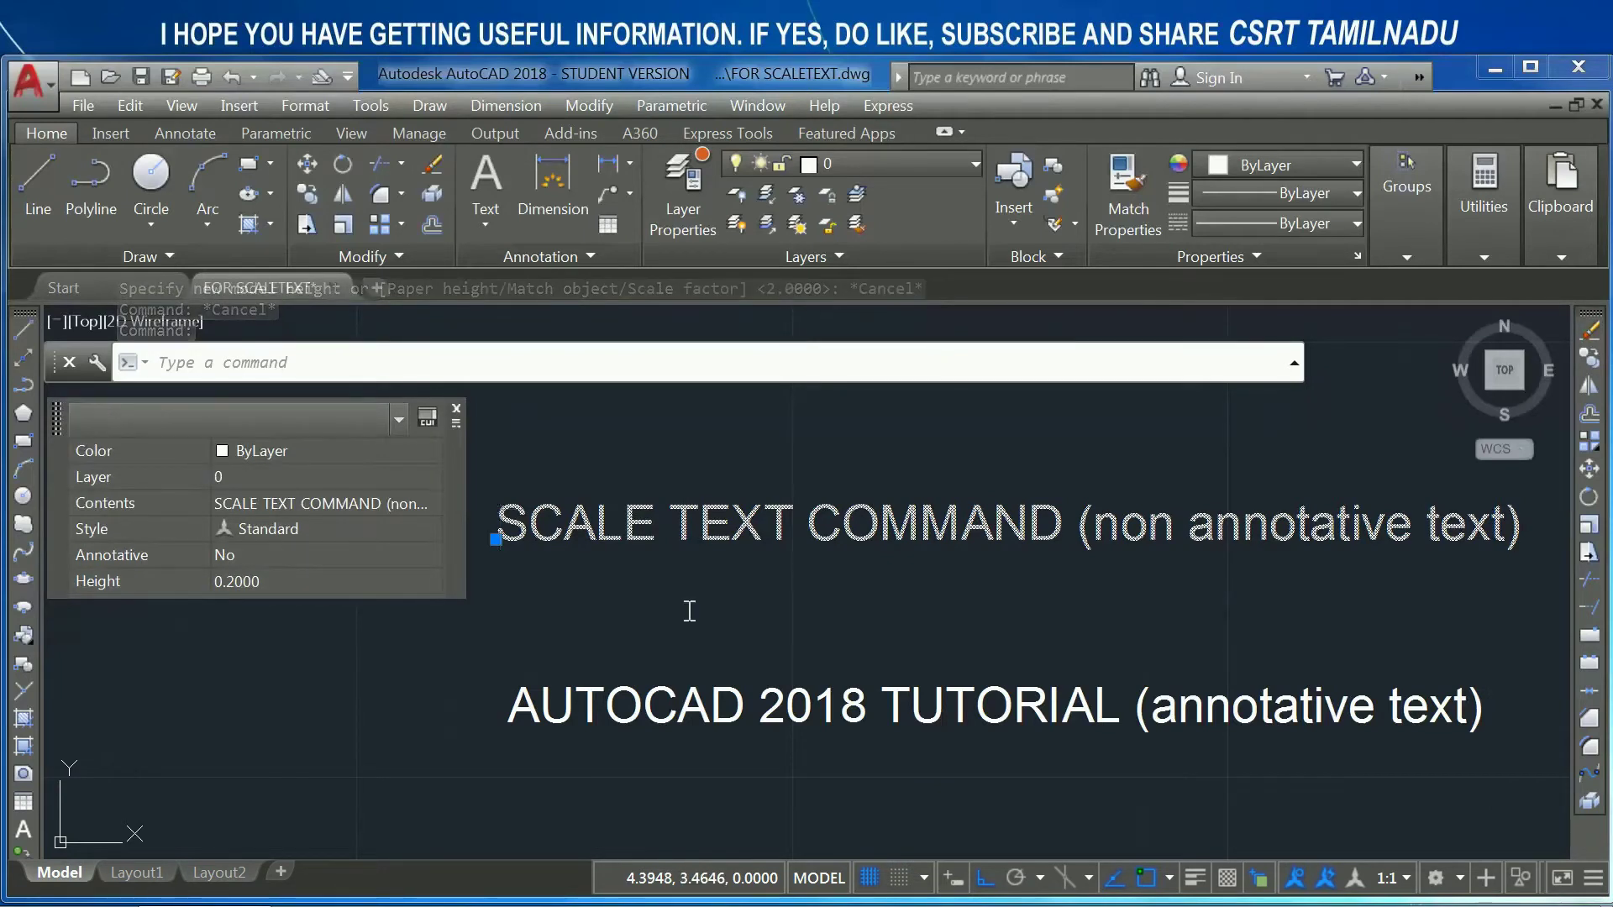
key("Escape")
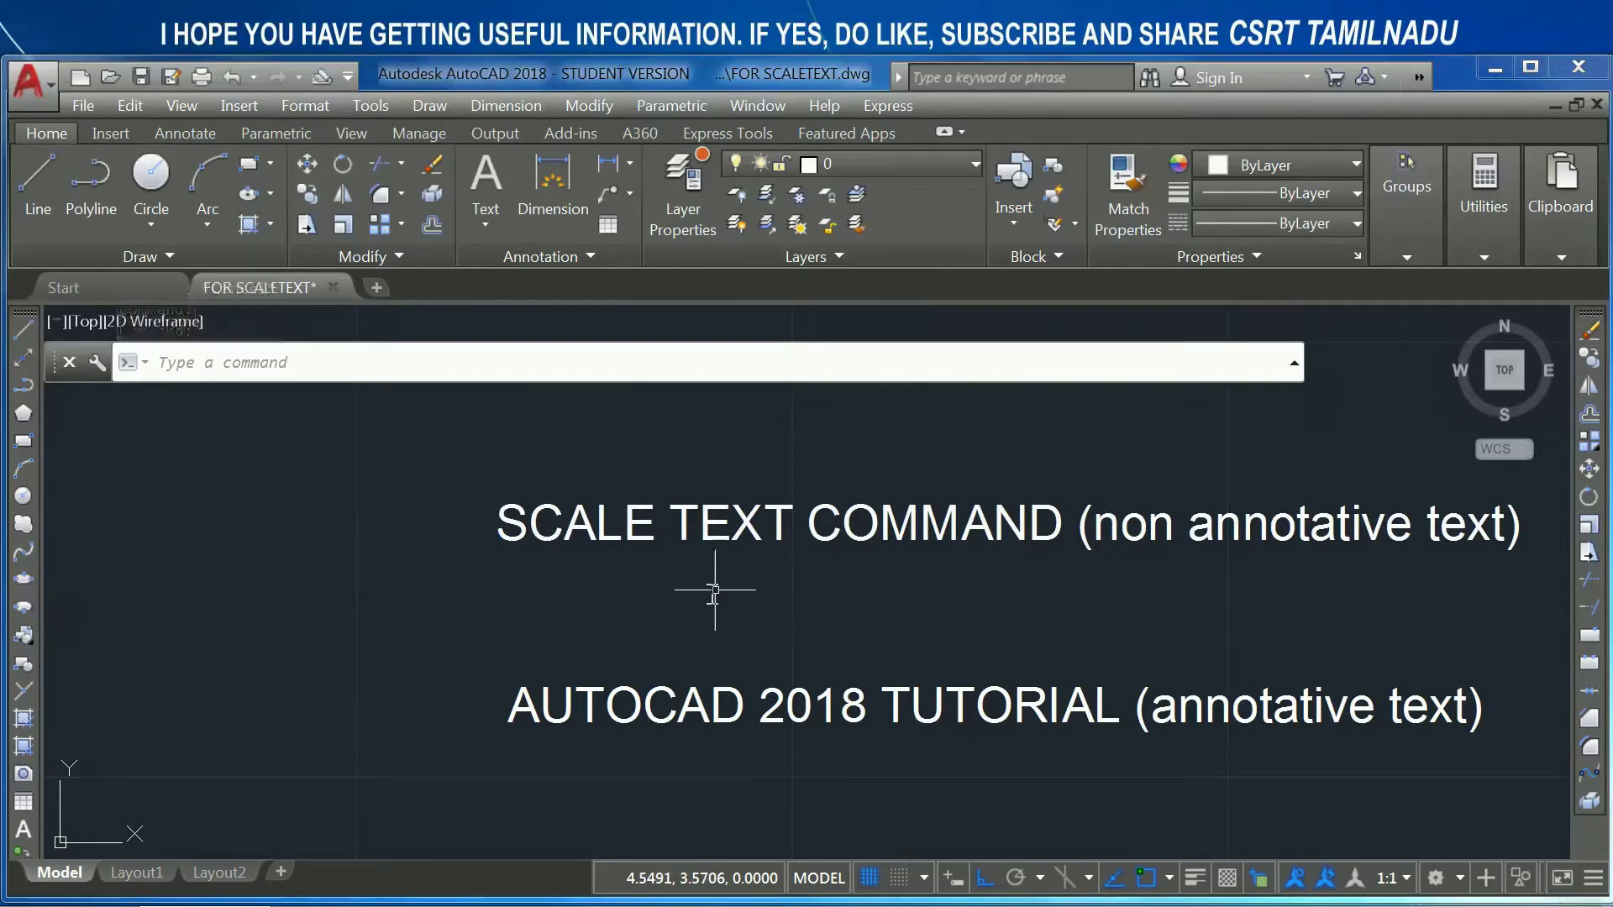
left_click(718, 584)
left_click(613, 485)
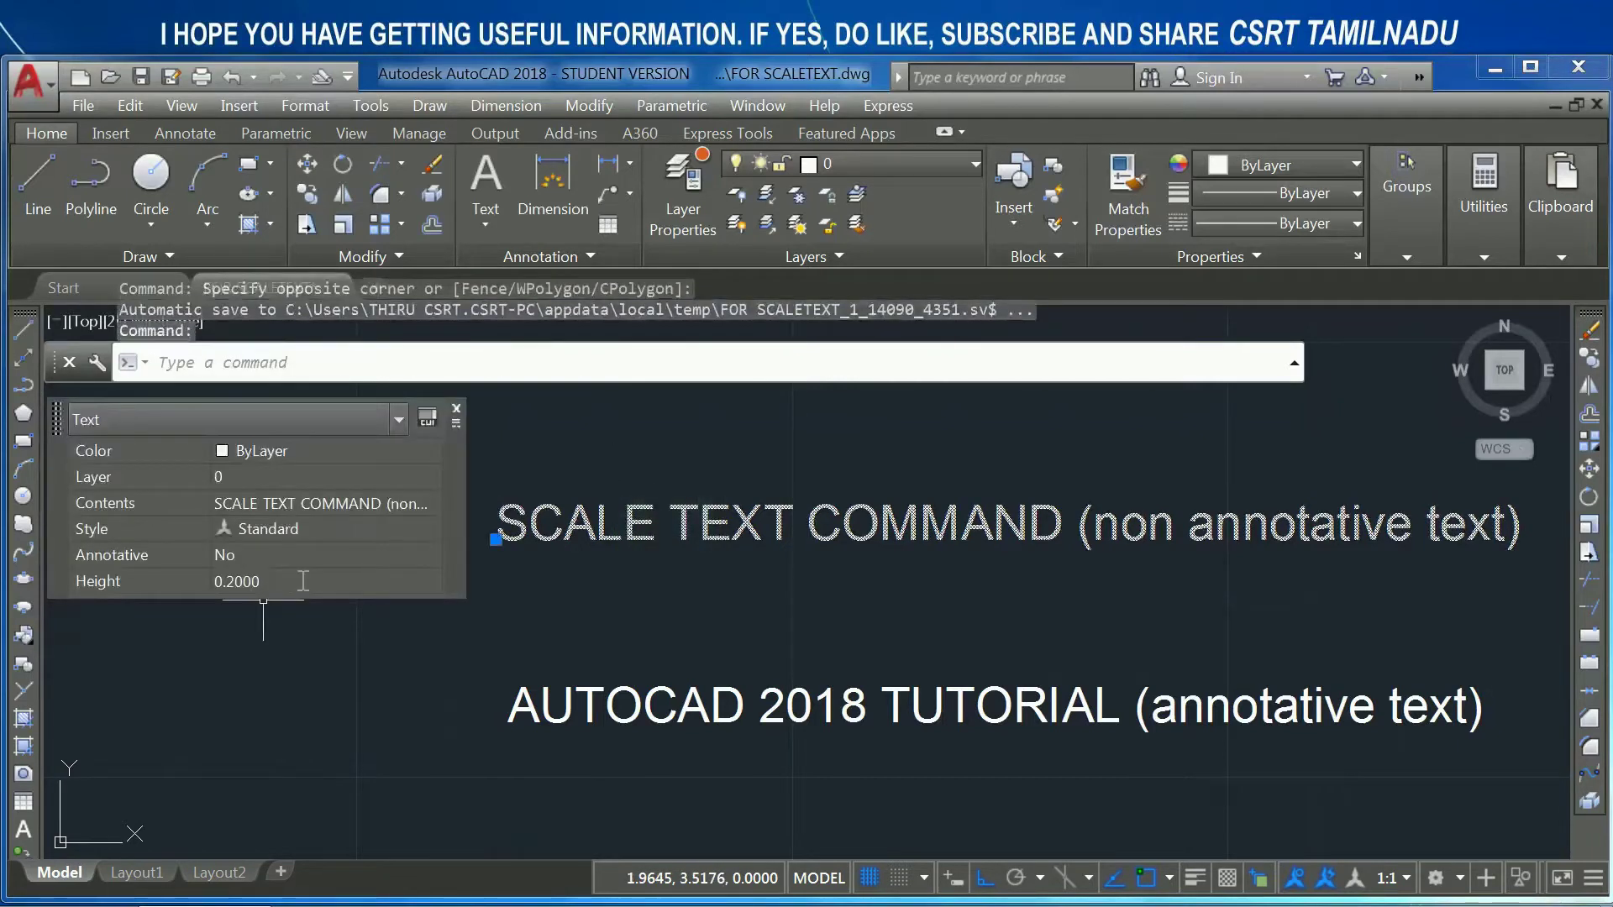
key("Escape")
key("Escape")
type("scalet")
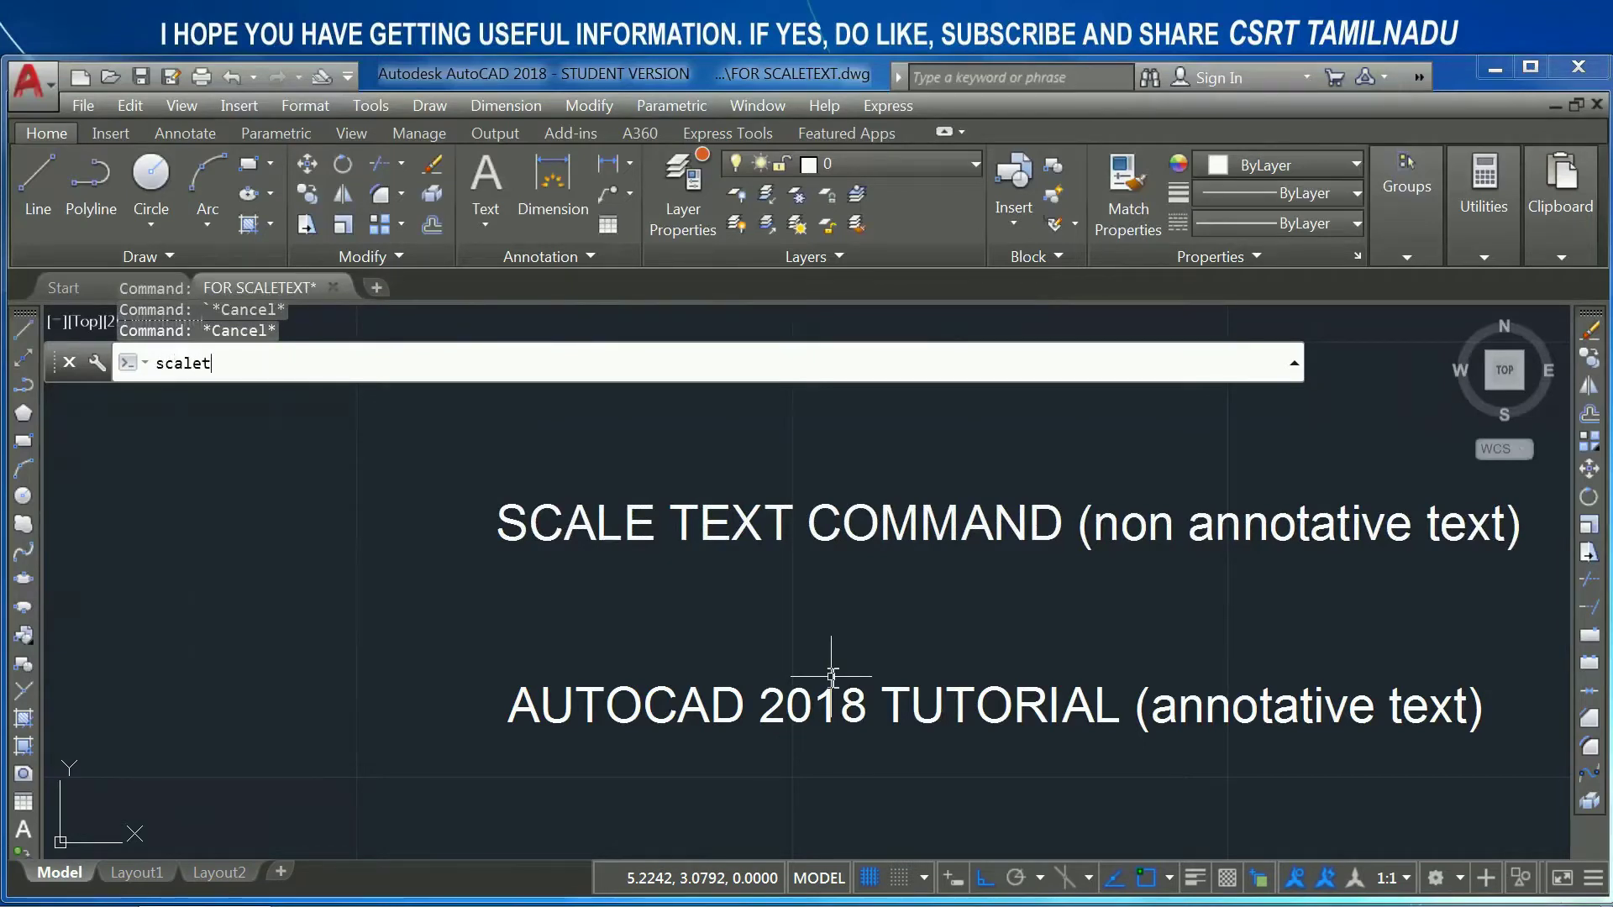
key("Return")
left_click(583, 510)
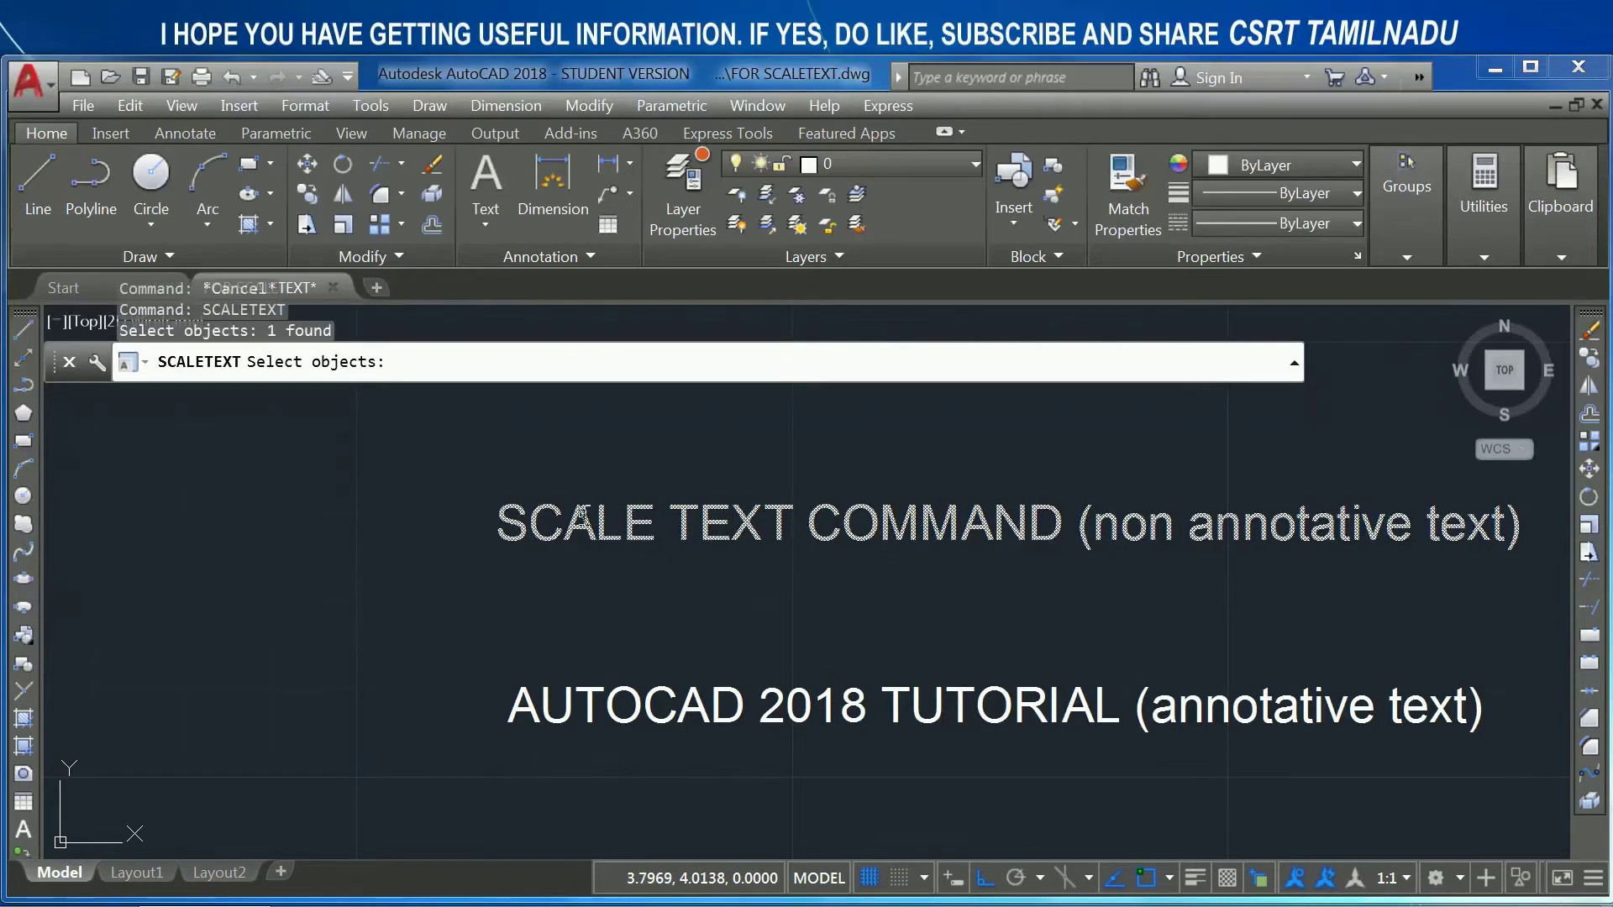
key("Return")
key("Return")
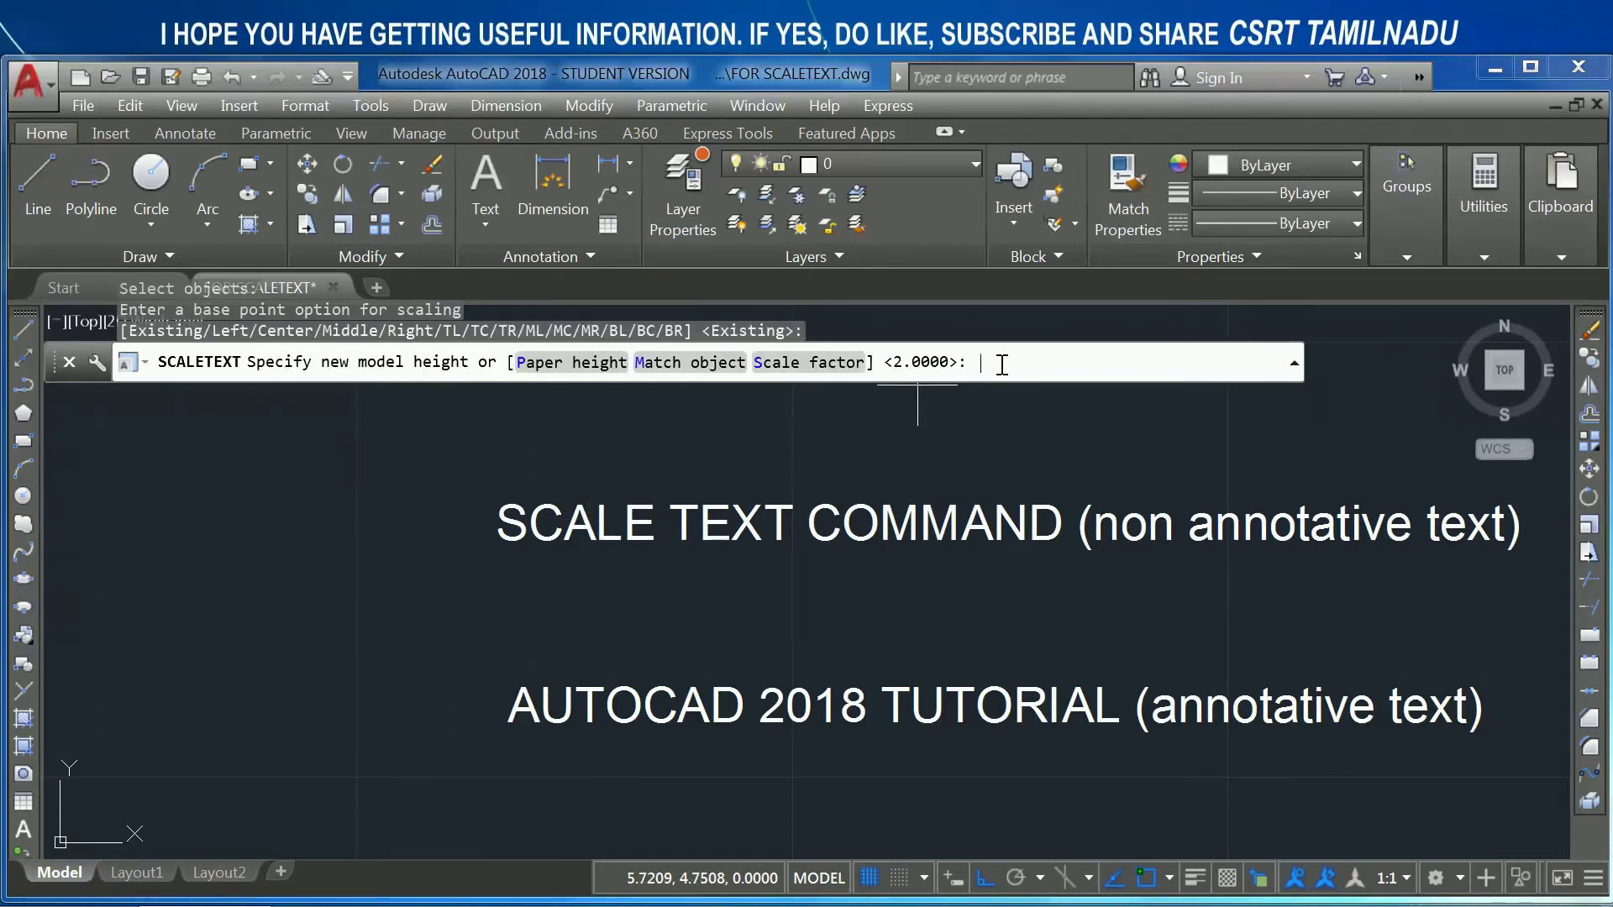
type("0.5")
key("Return")
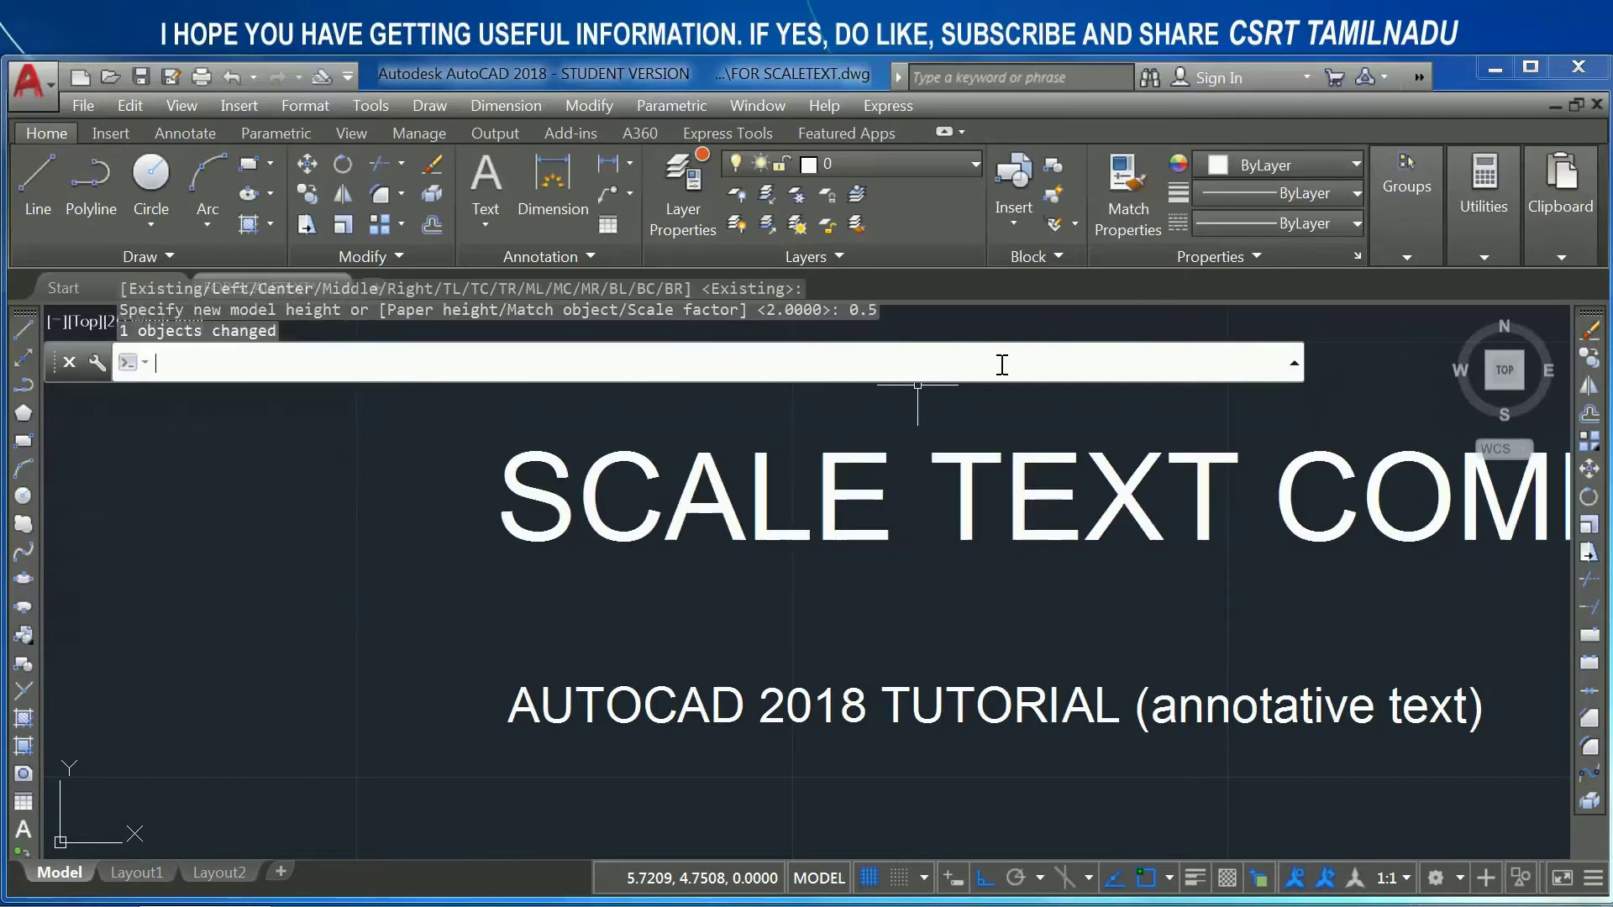
left_click(585, 516)
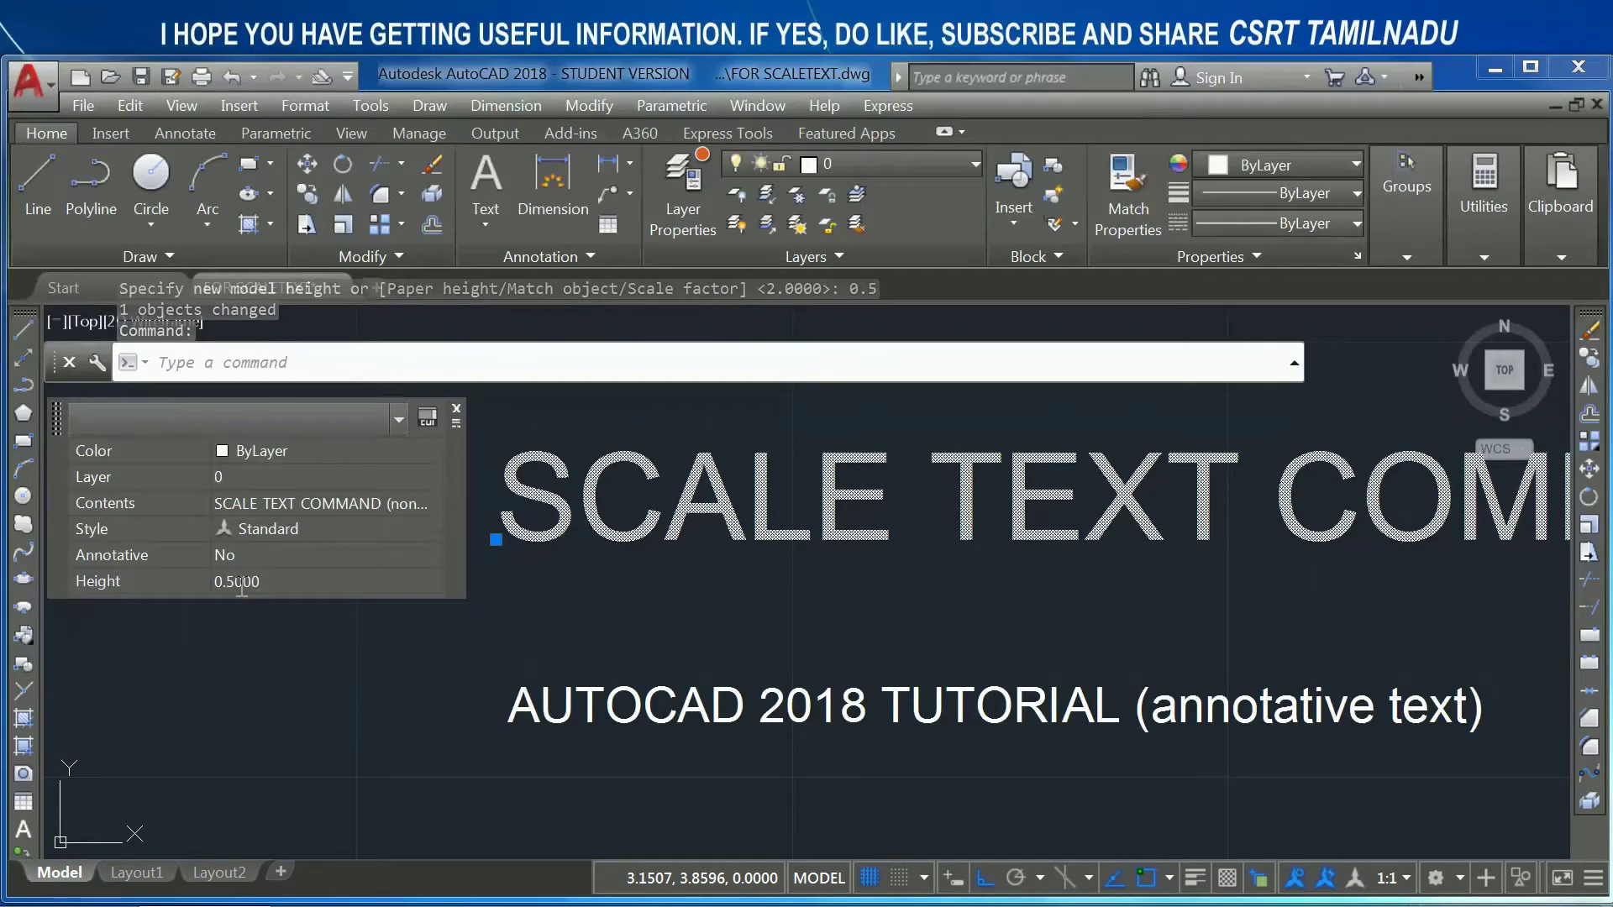
key("Escape")
key("ctrl+z")
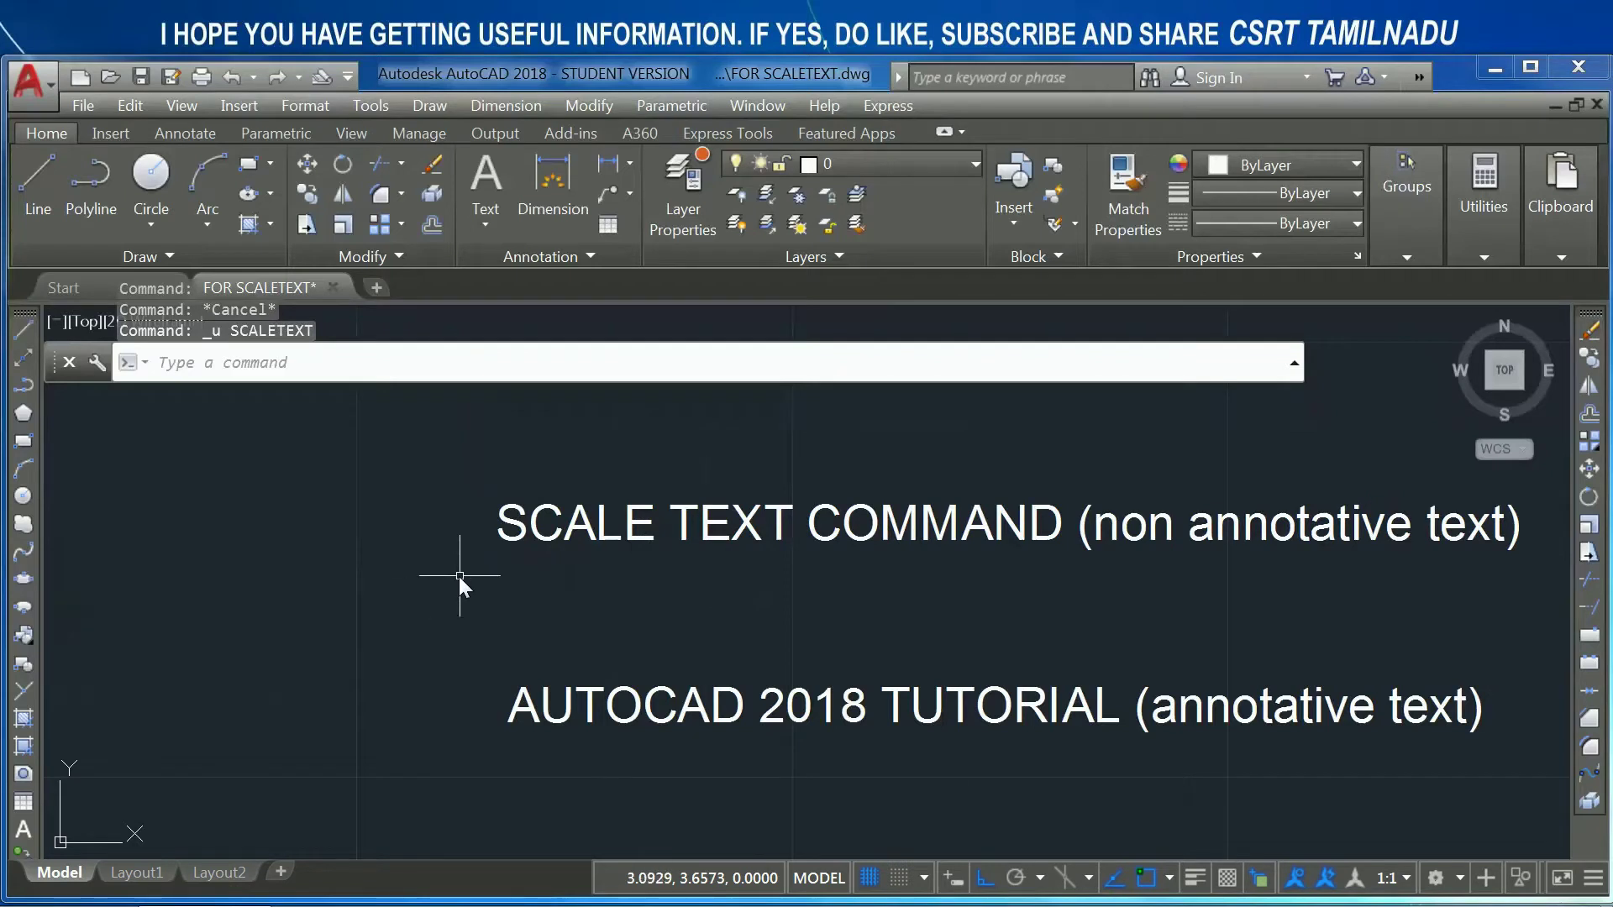
left_click(633, 698)
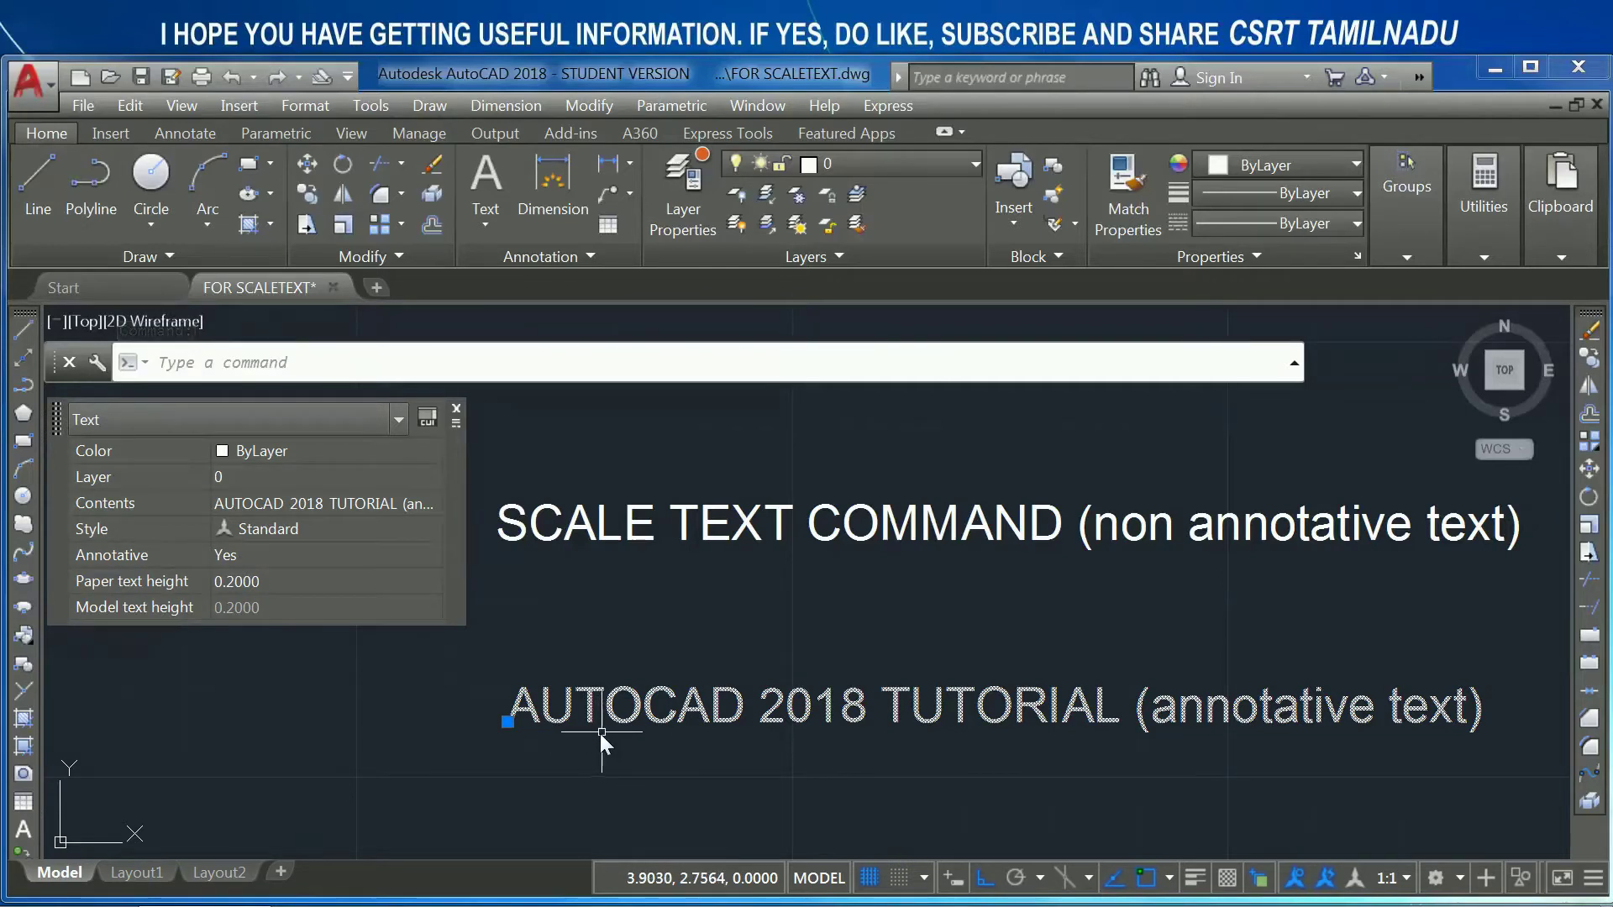
key("Escape")
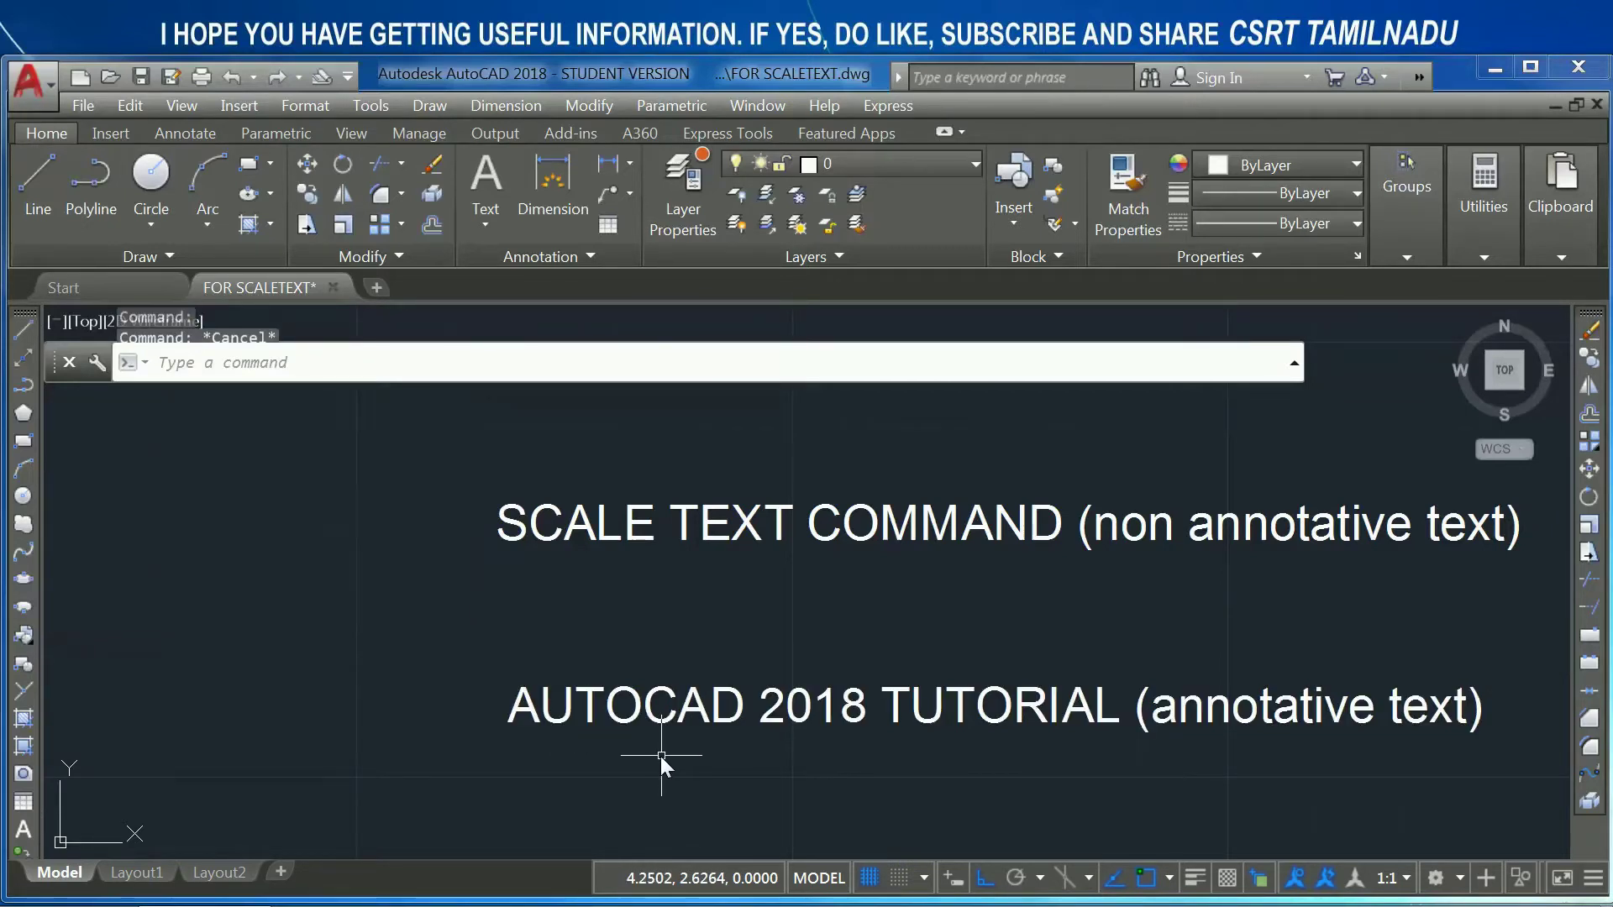
type("scalet")
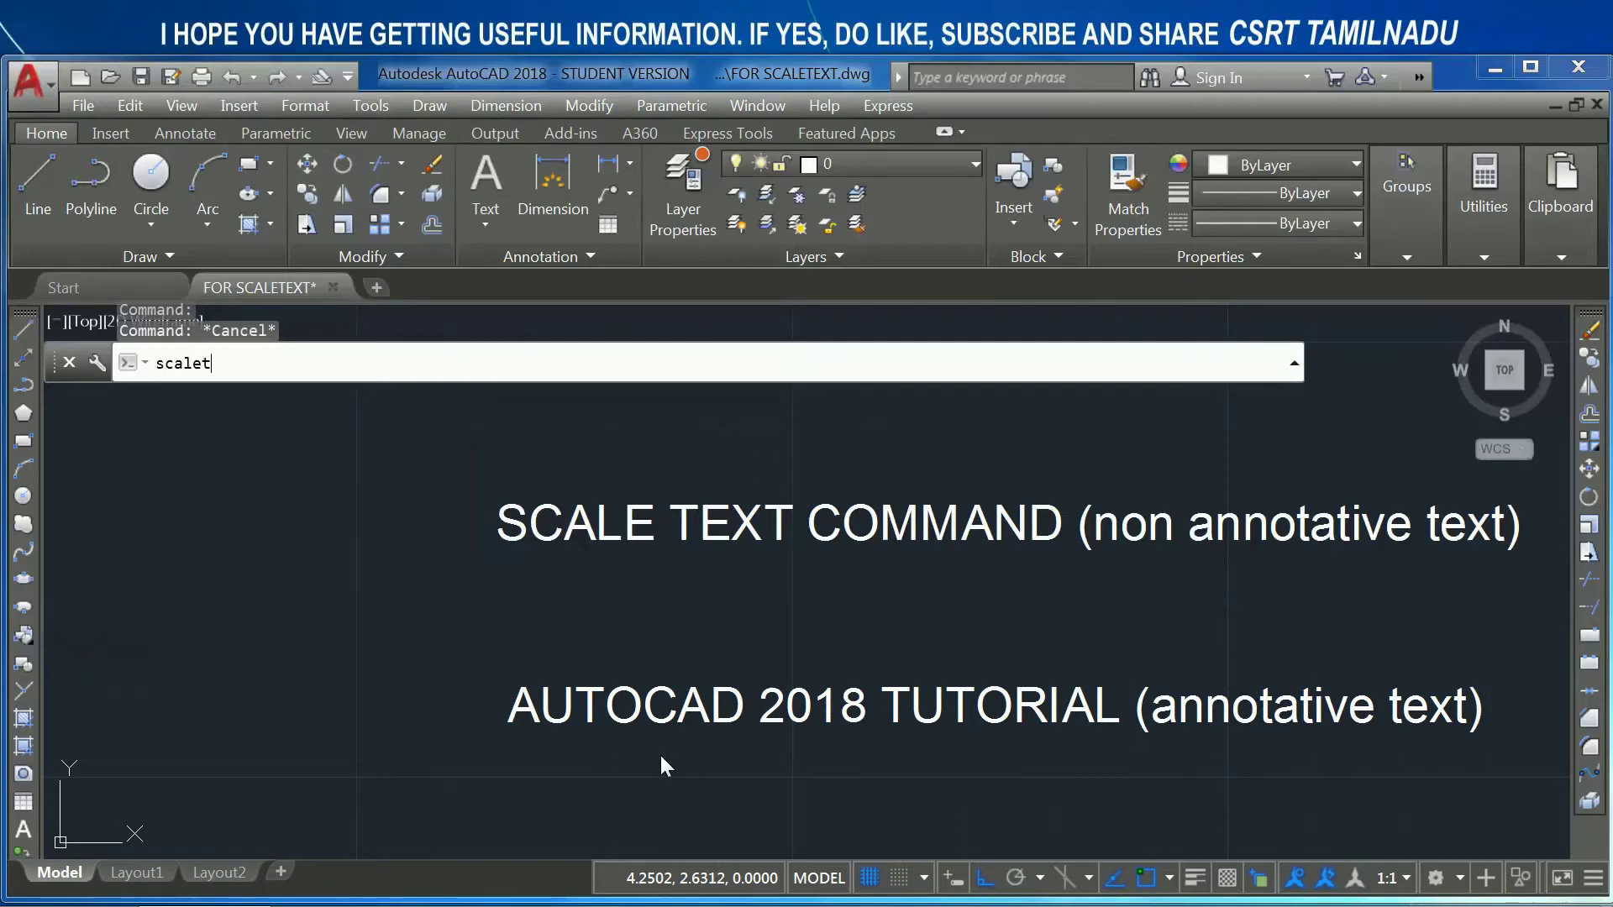
key("Return")
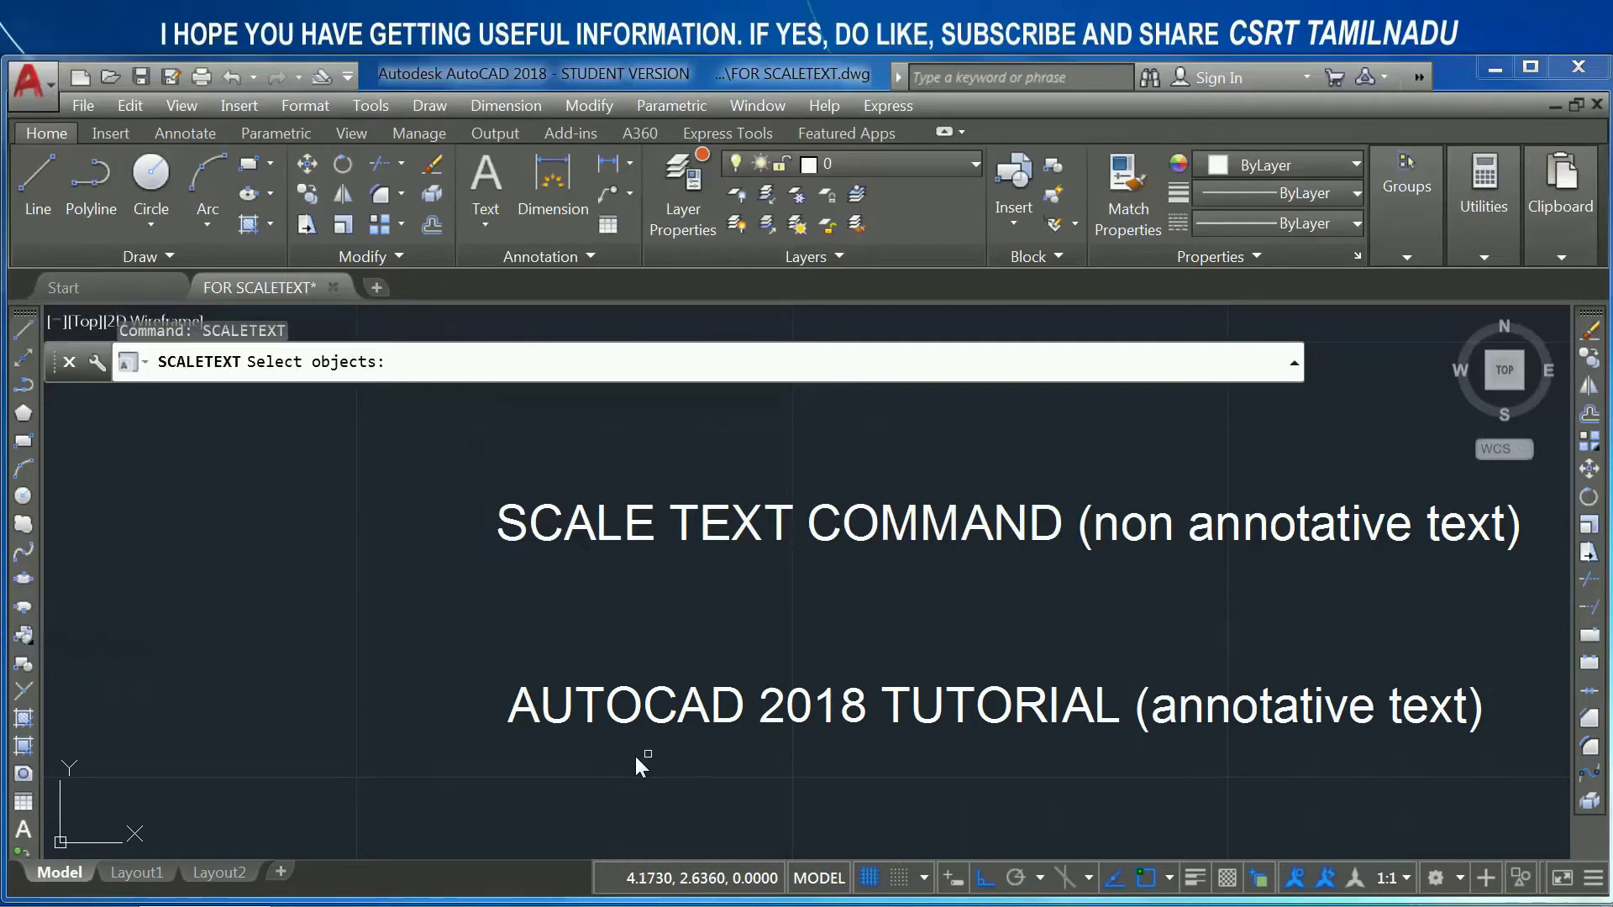
left_click(556, 708)
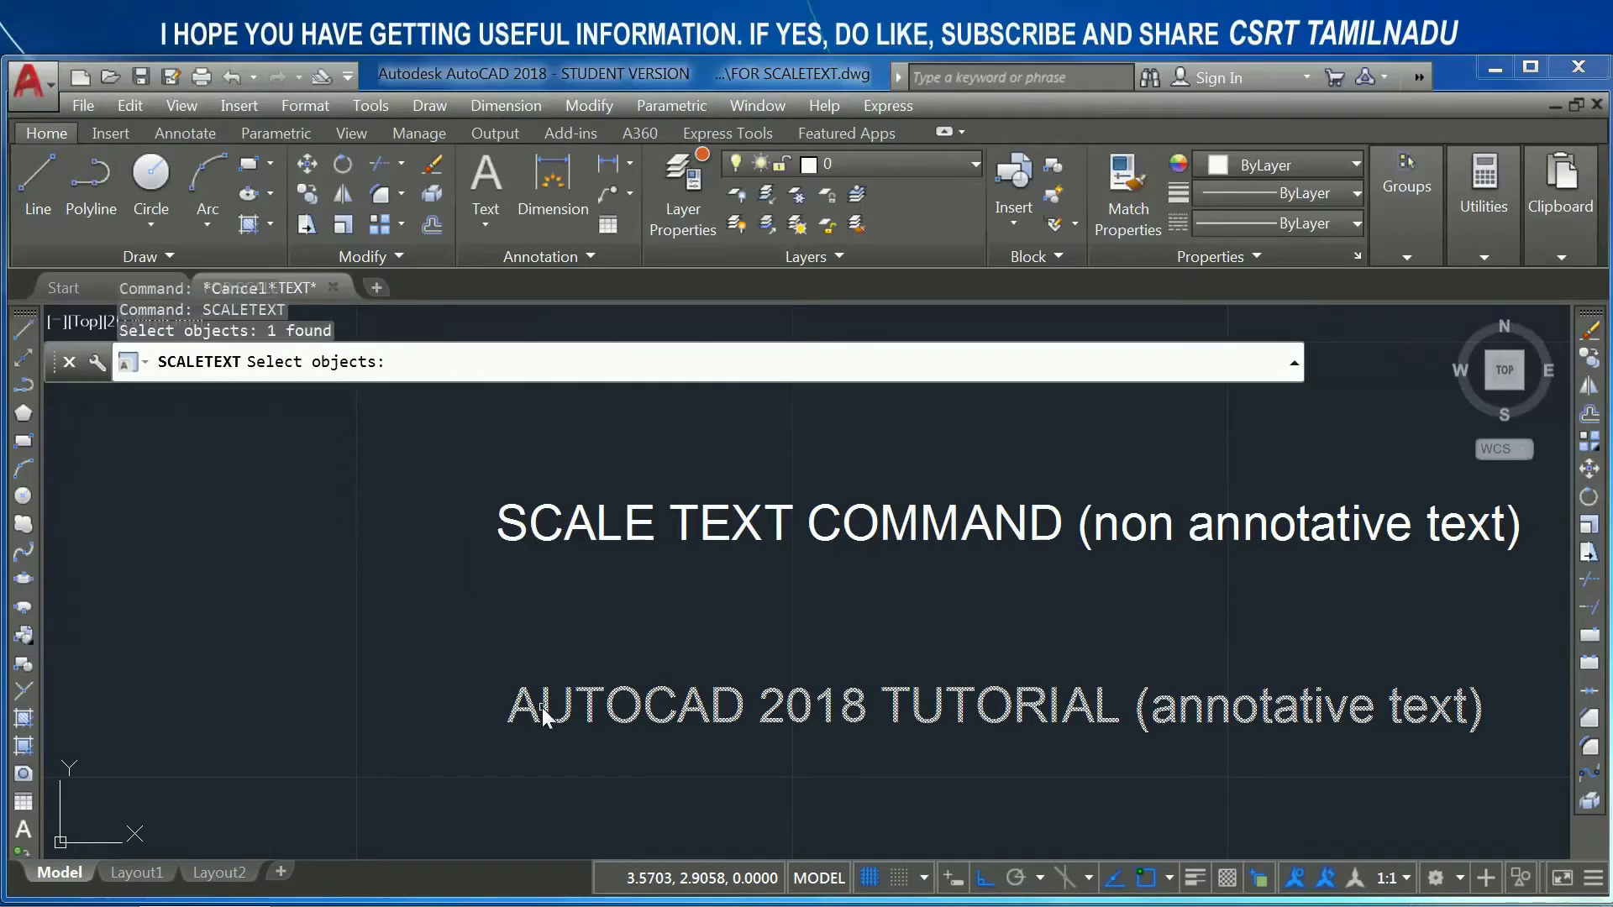
key("Return")
key("Return")
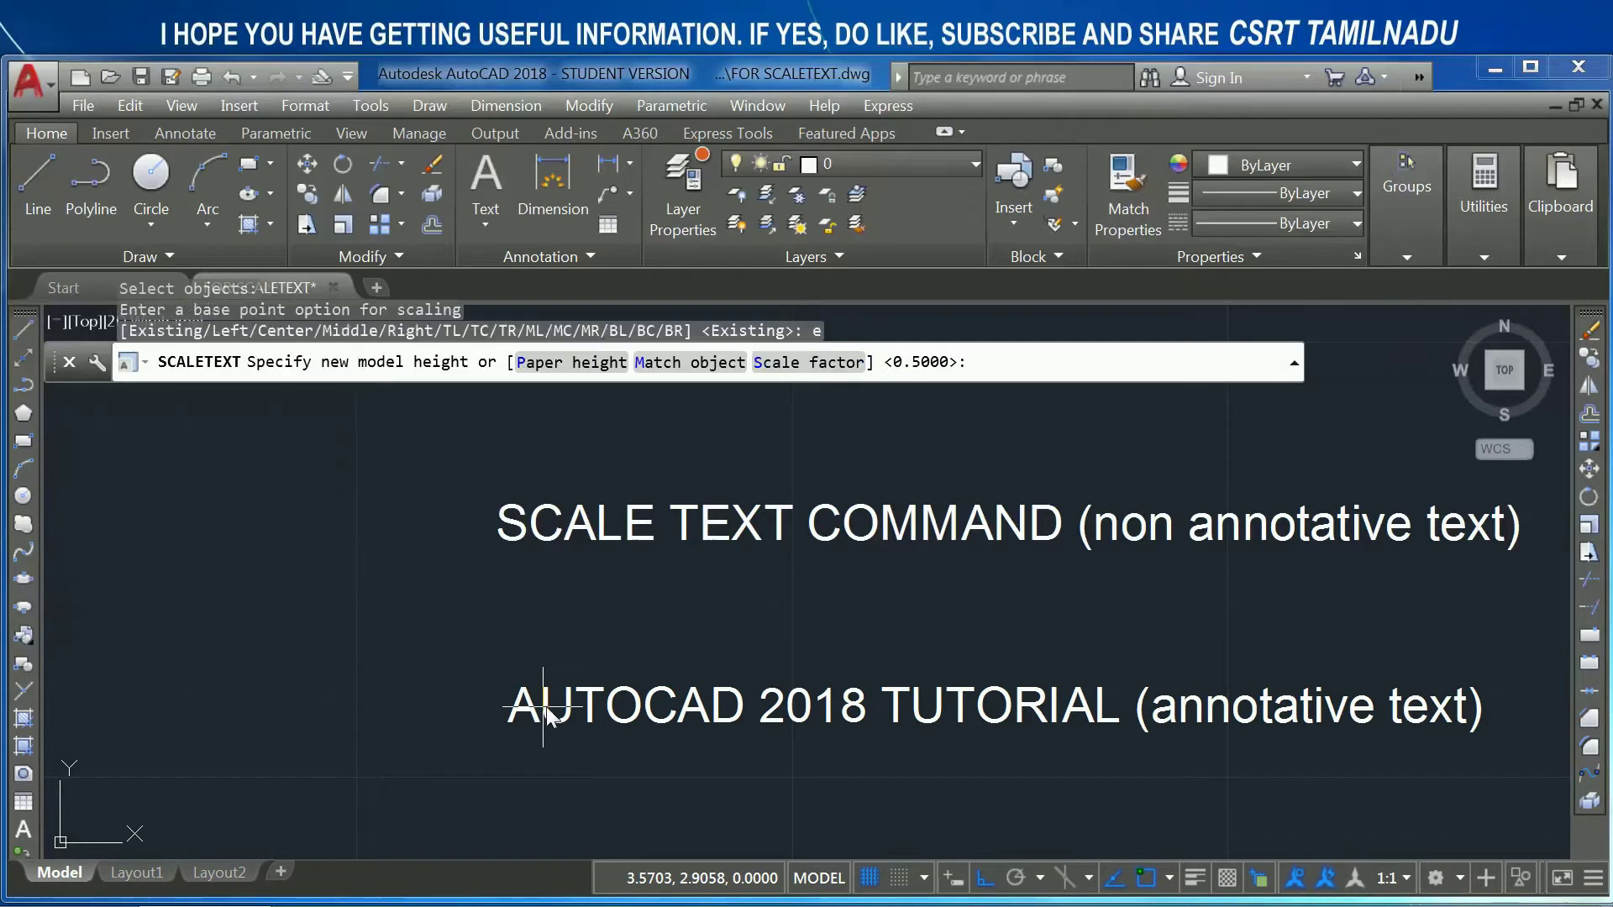
left_click(587, 370)
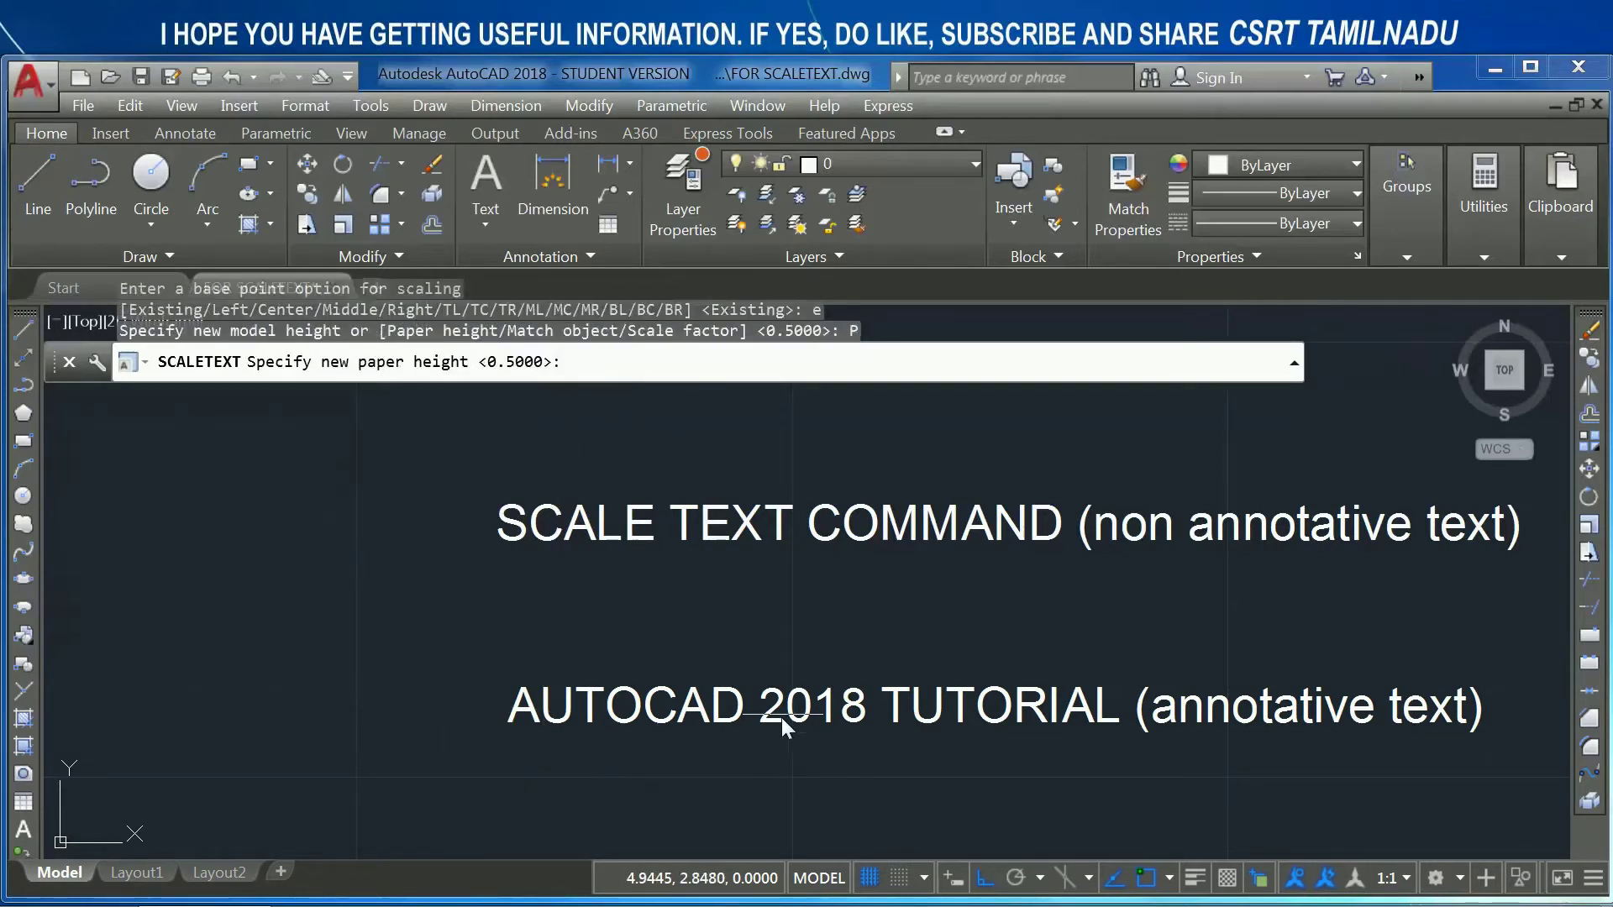
type("1")
key("Return")
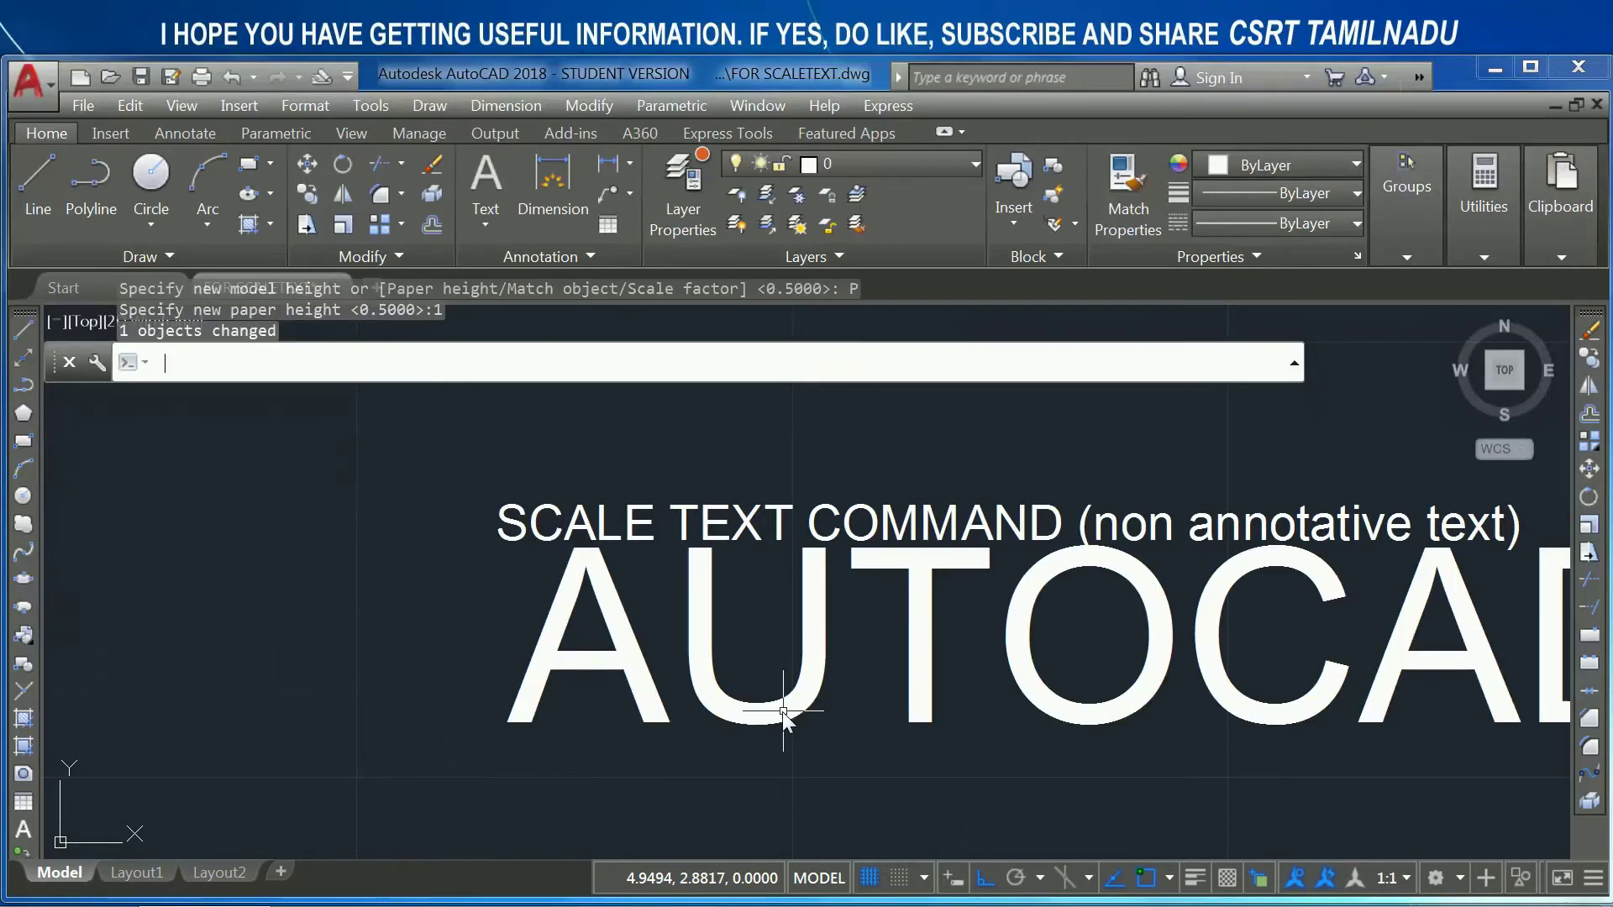
left_click(841, 782)
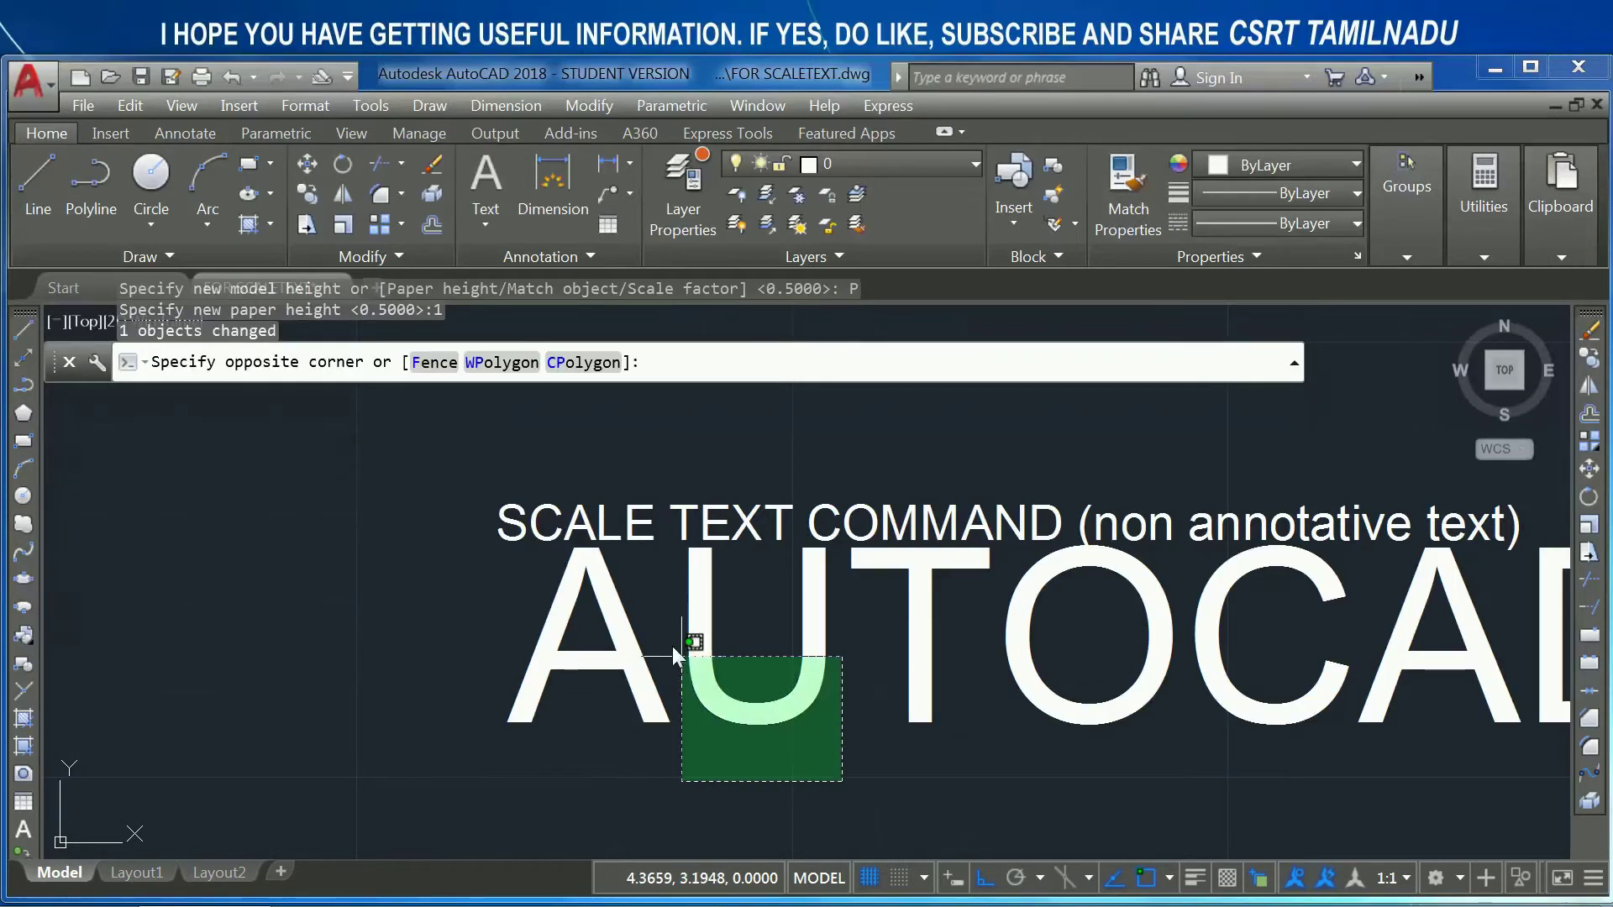
left_click(672, 645)
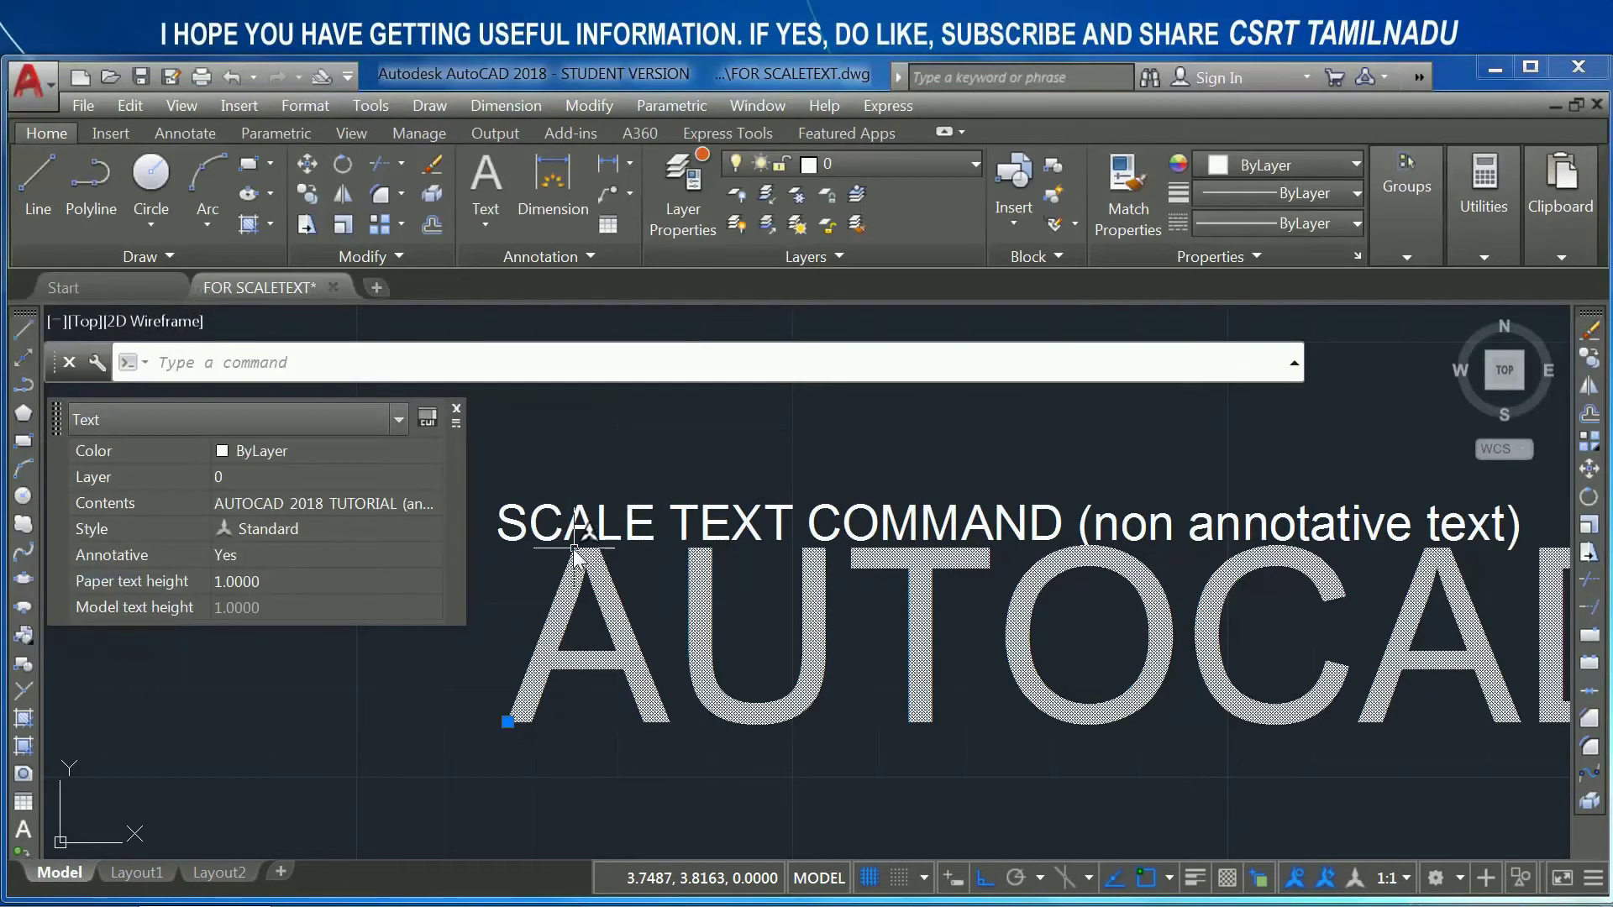
key("Escape")
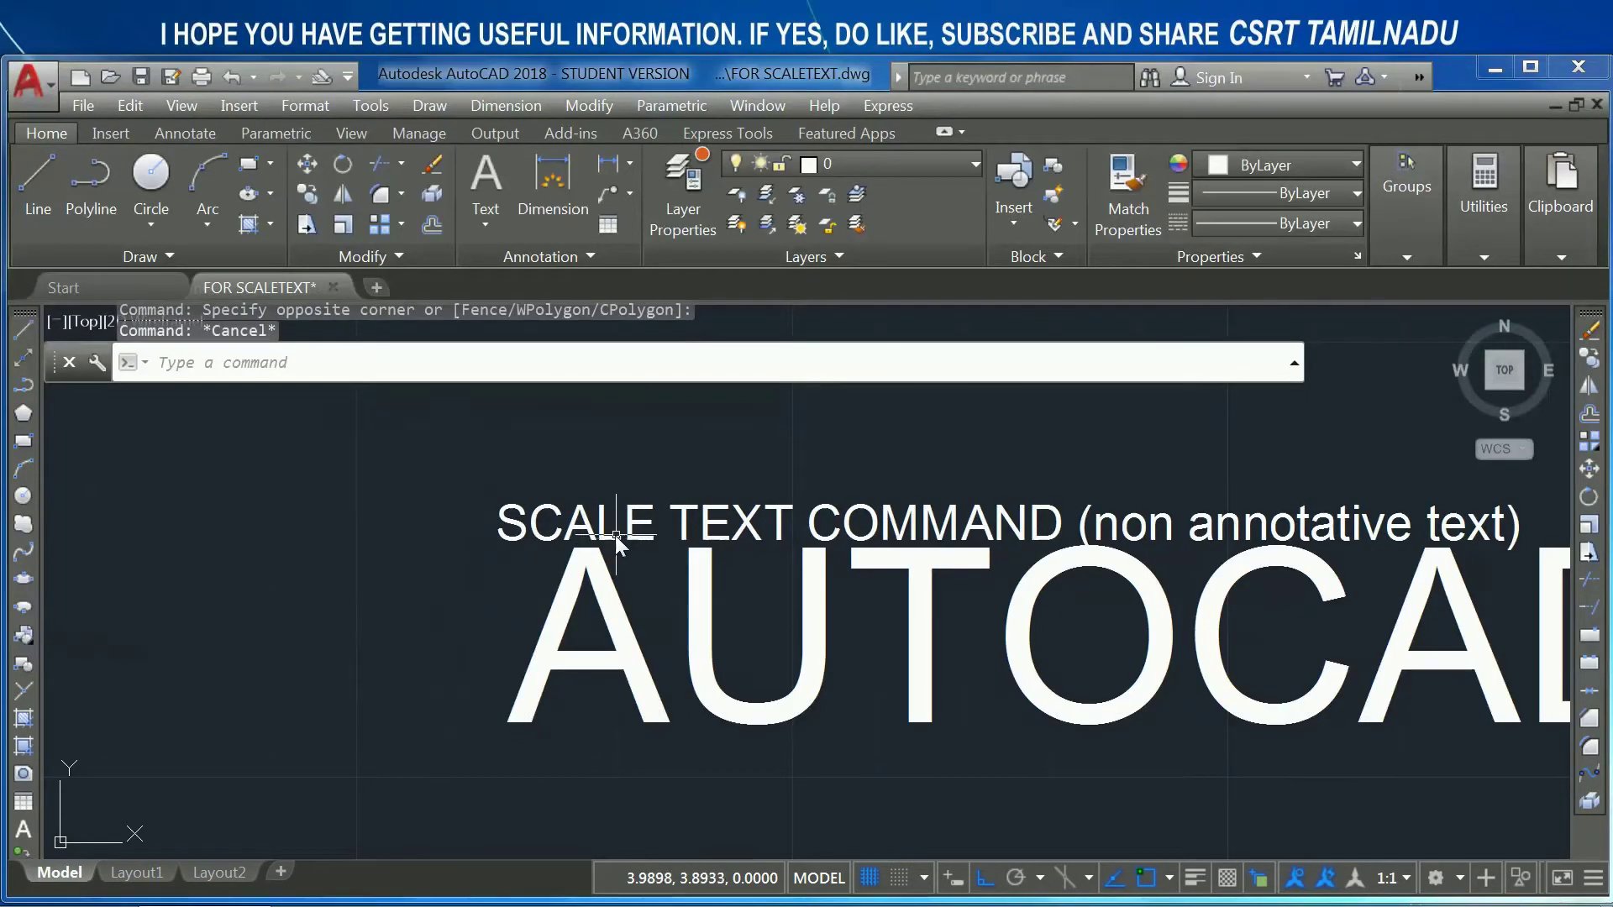
key("ctrl+z")
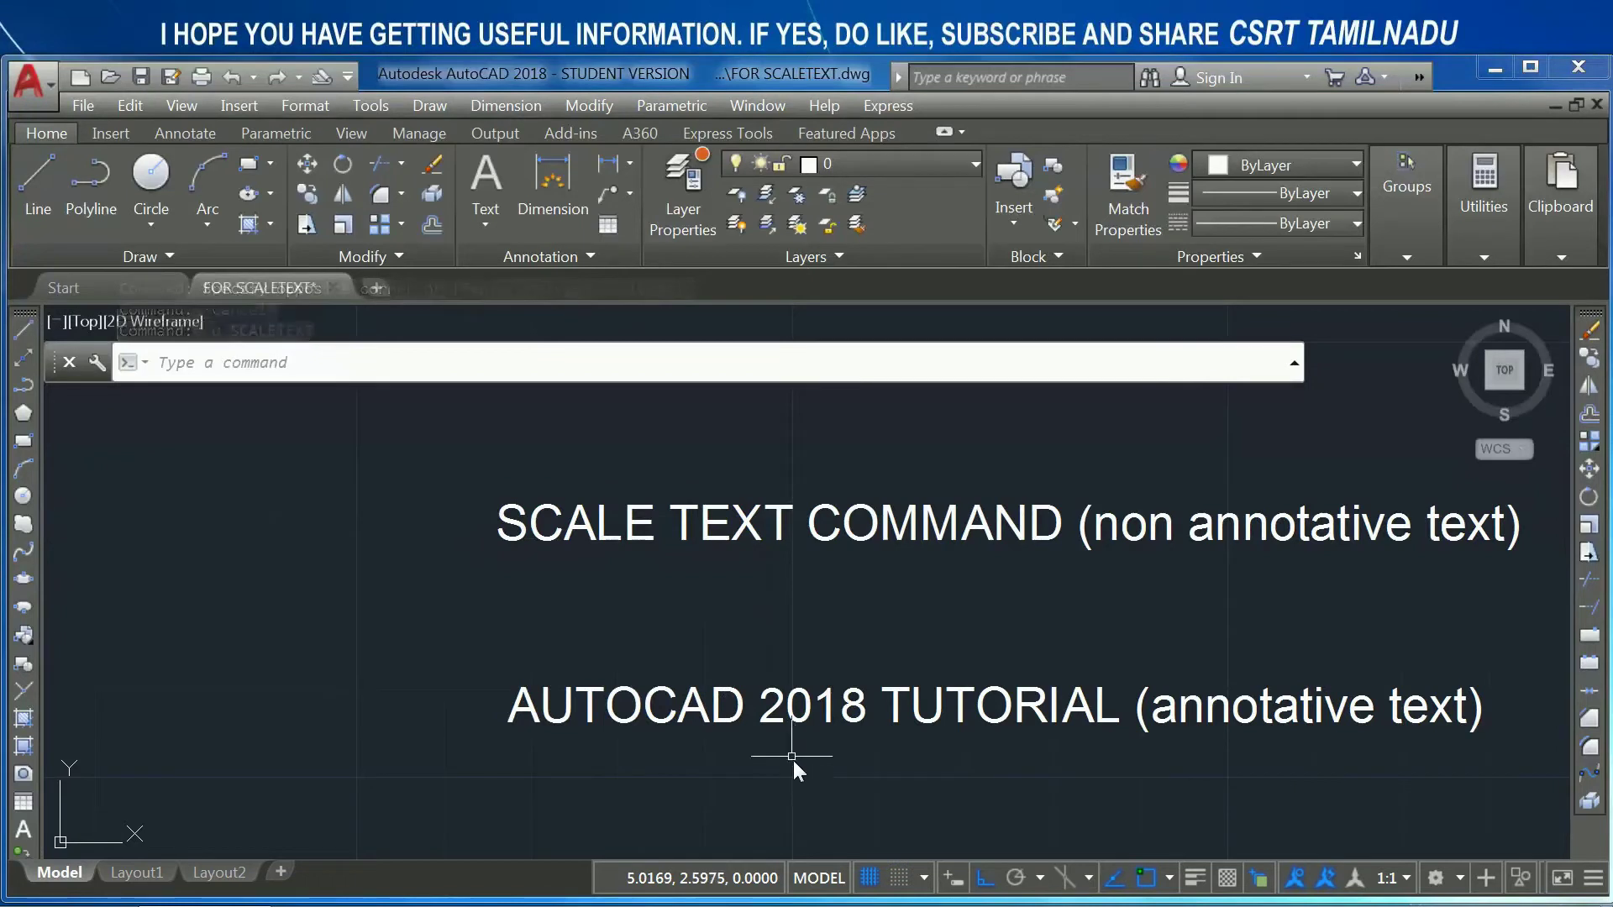
Step: Set both text lines to Annotative No in Quick Properties
left_click(734, 748)
left_click(531, 461)
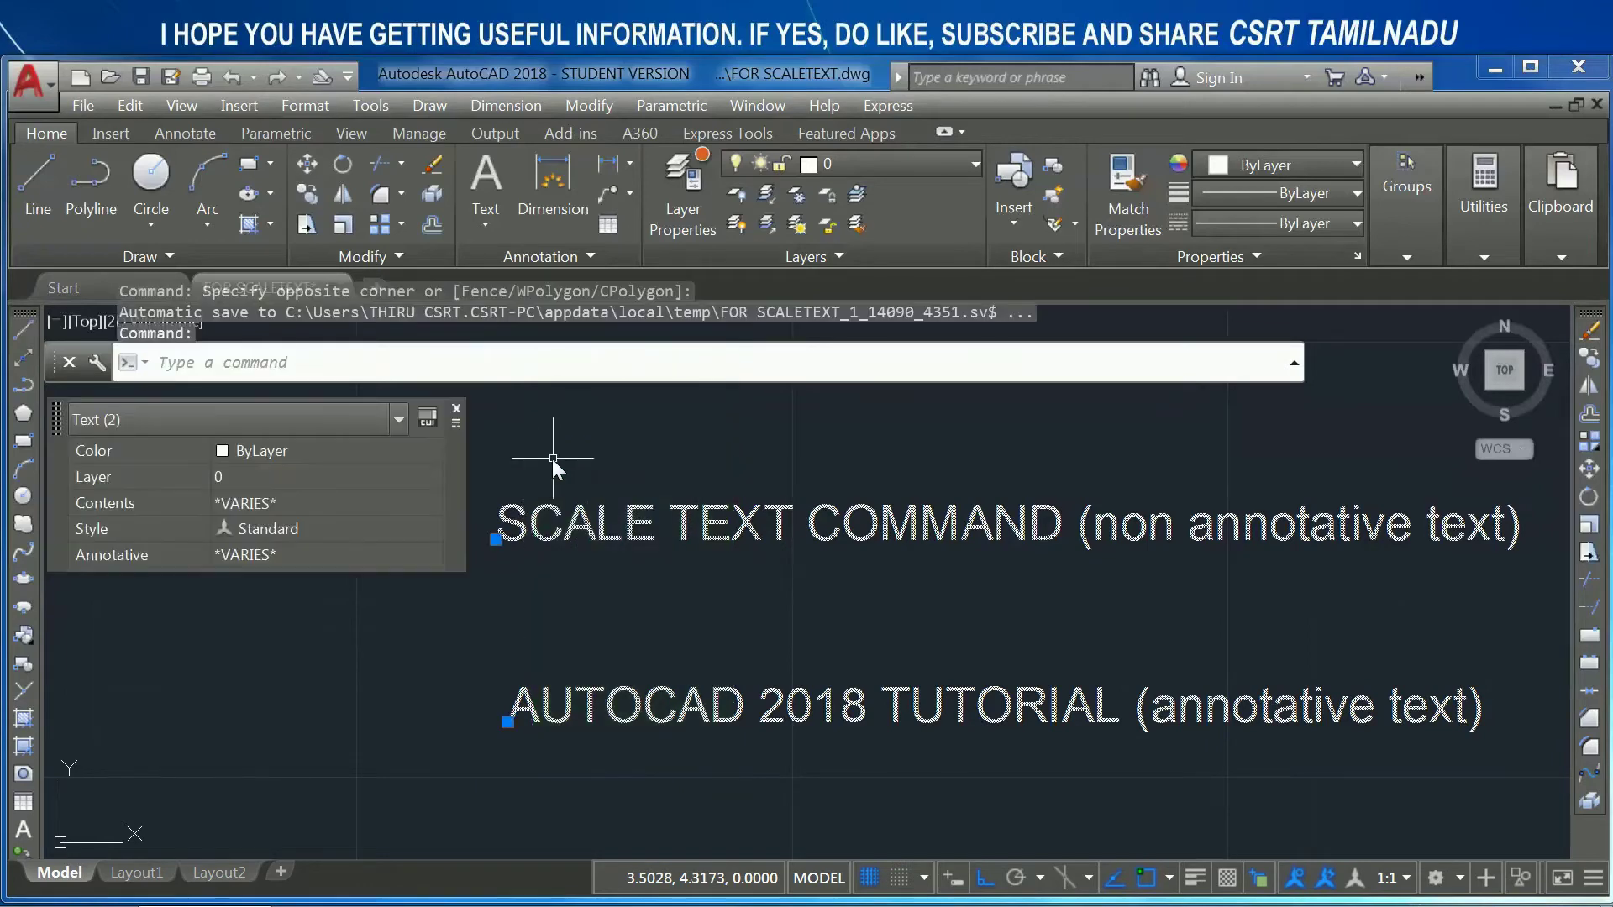
left_click(245, 555)
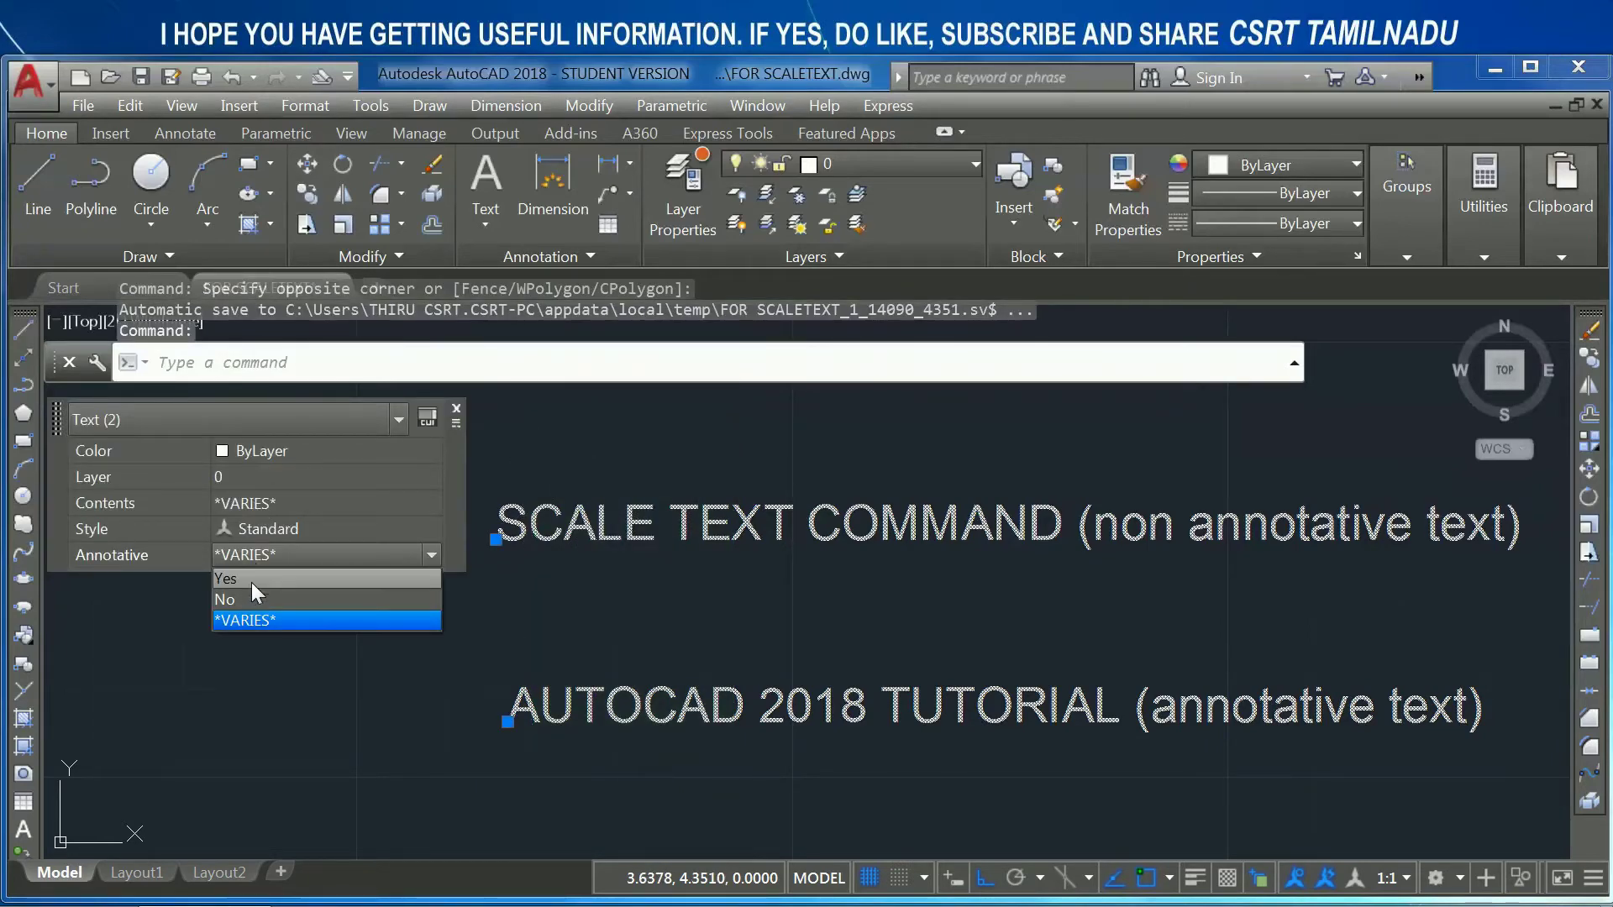
left_click(245, 598)
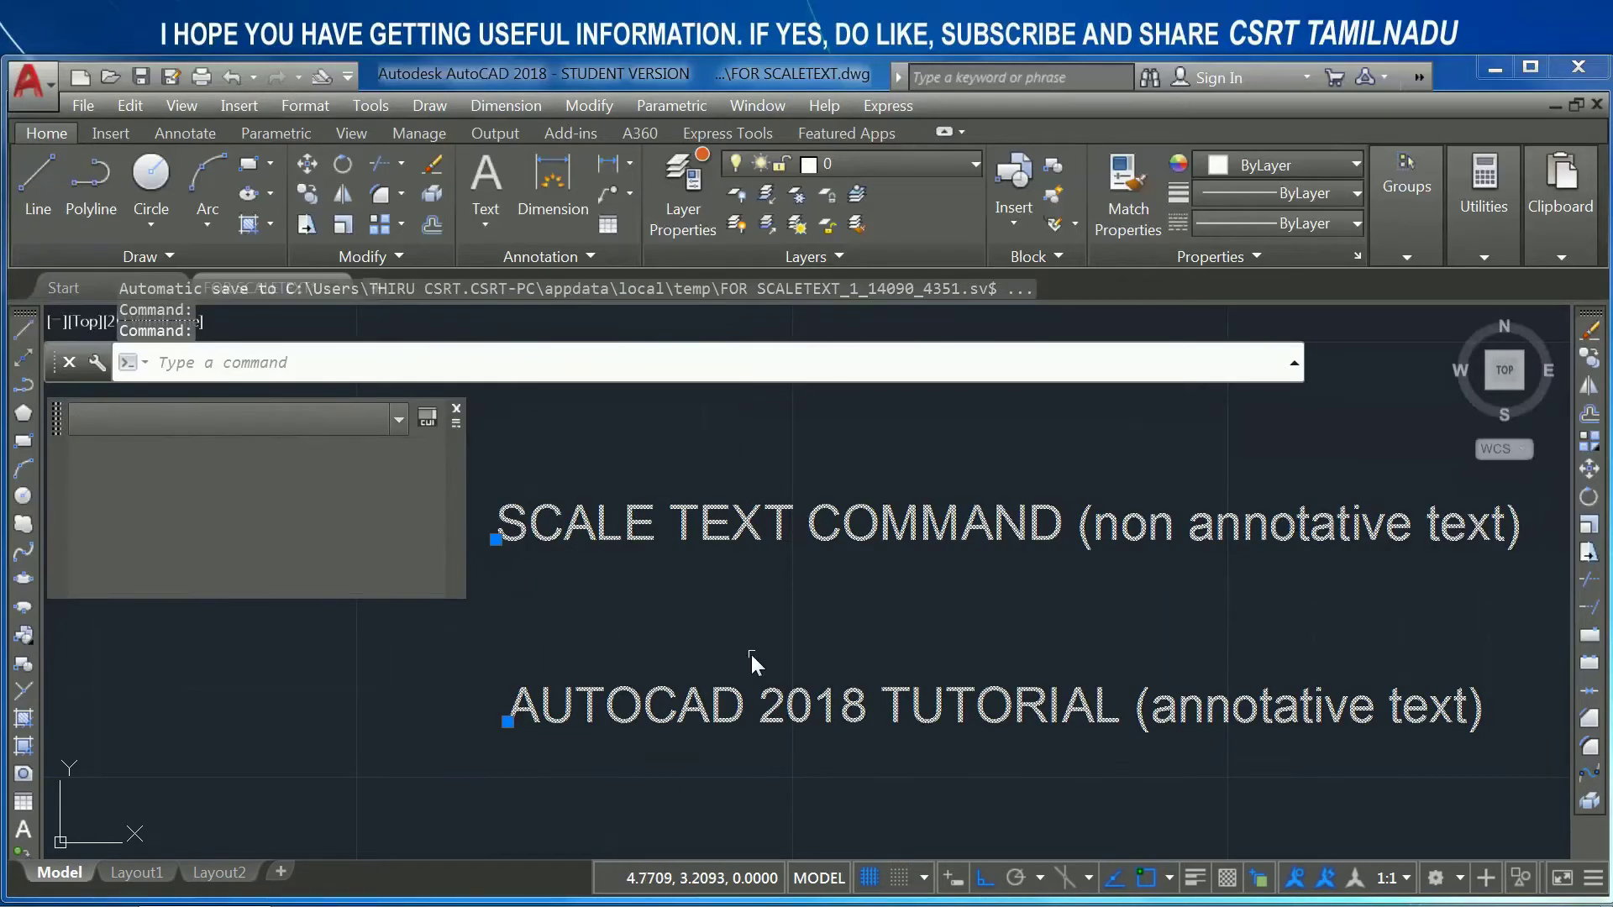
key("Escape")
key("Escape")
Step: Select the SCALE TEXT COMMAND line and begin editing its Height value
left_click(744, 567)
left_click(654, 472)
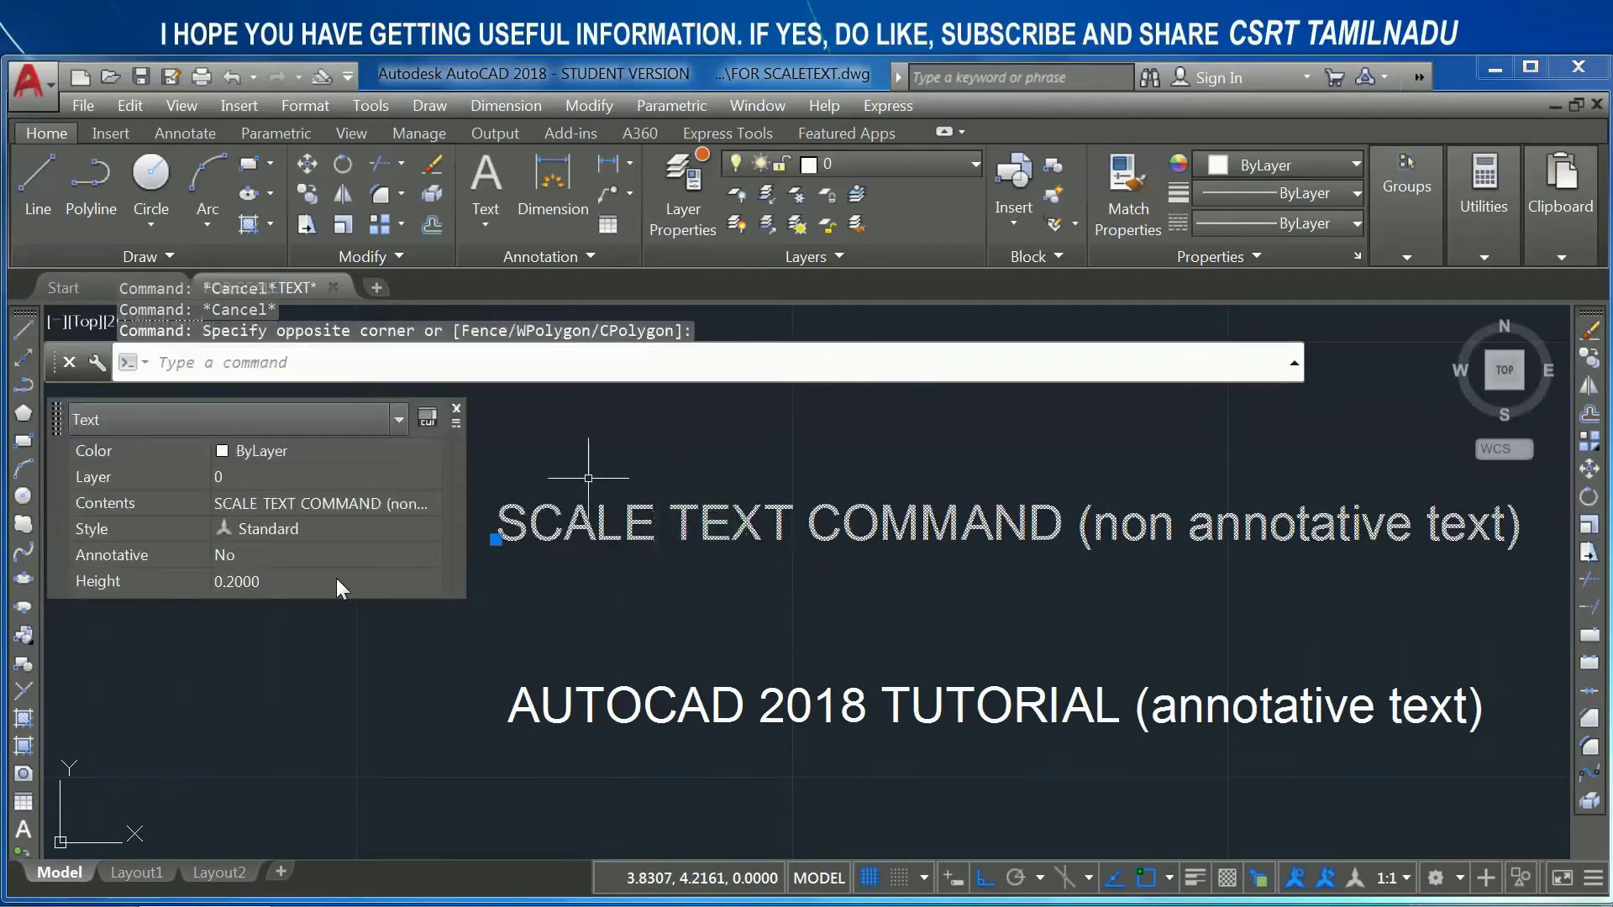
left_click(252, 581)
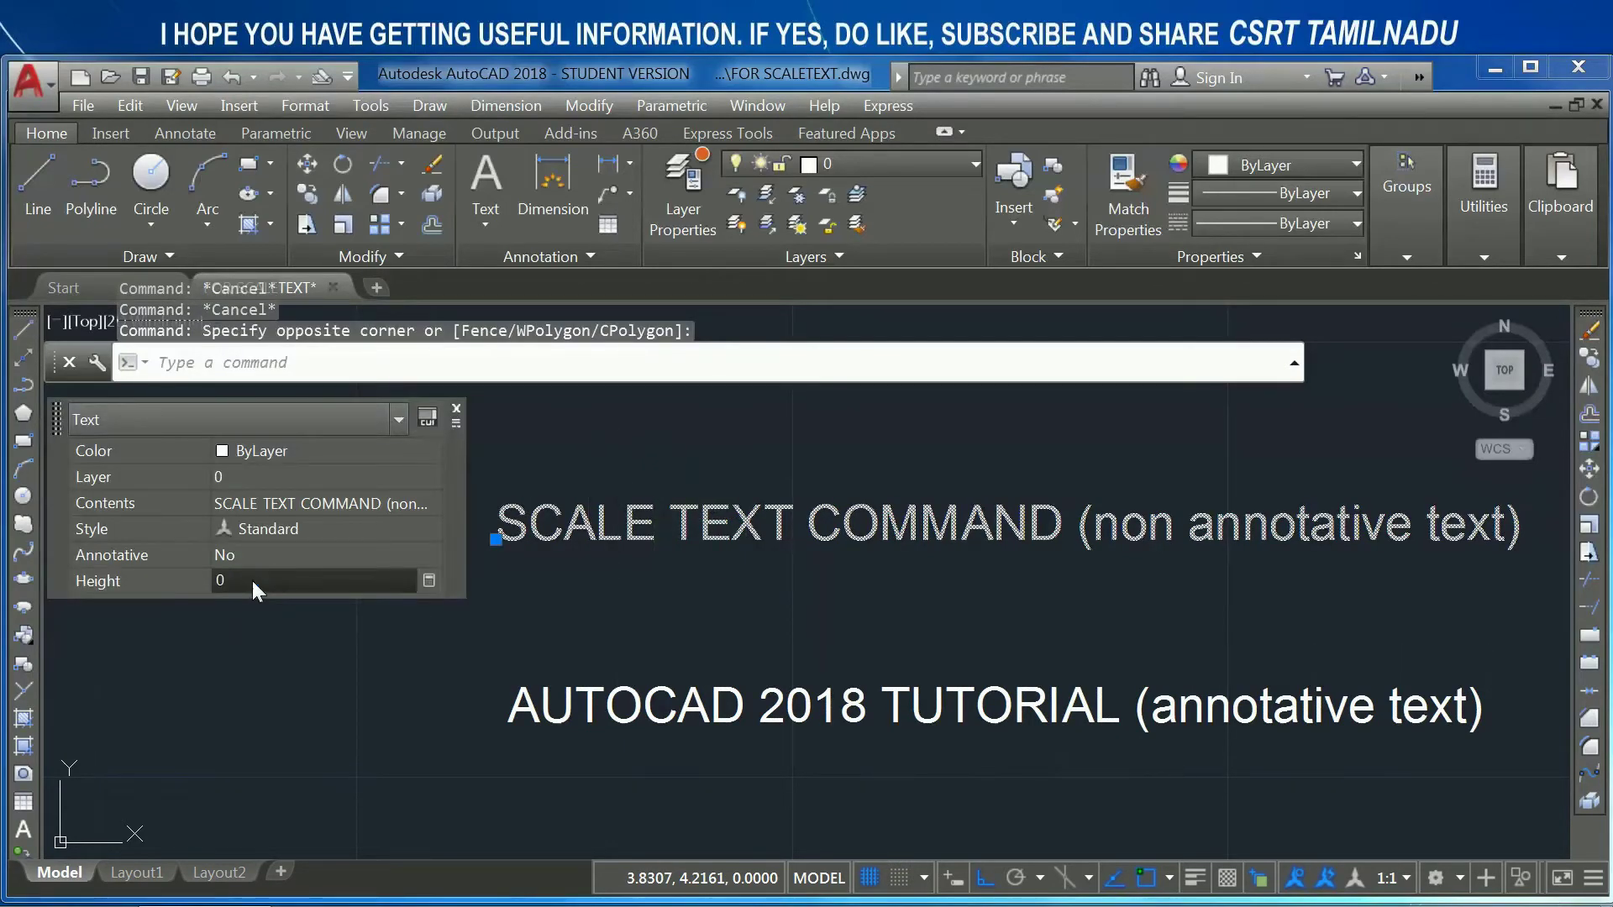
Step: Give the SCALE TEXT COMMAND line height 0.5, then check the tutorial line stays 0.2000
type(".5")
key("Return")
key("Escape")
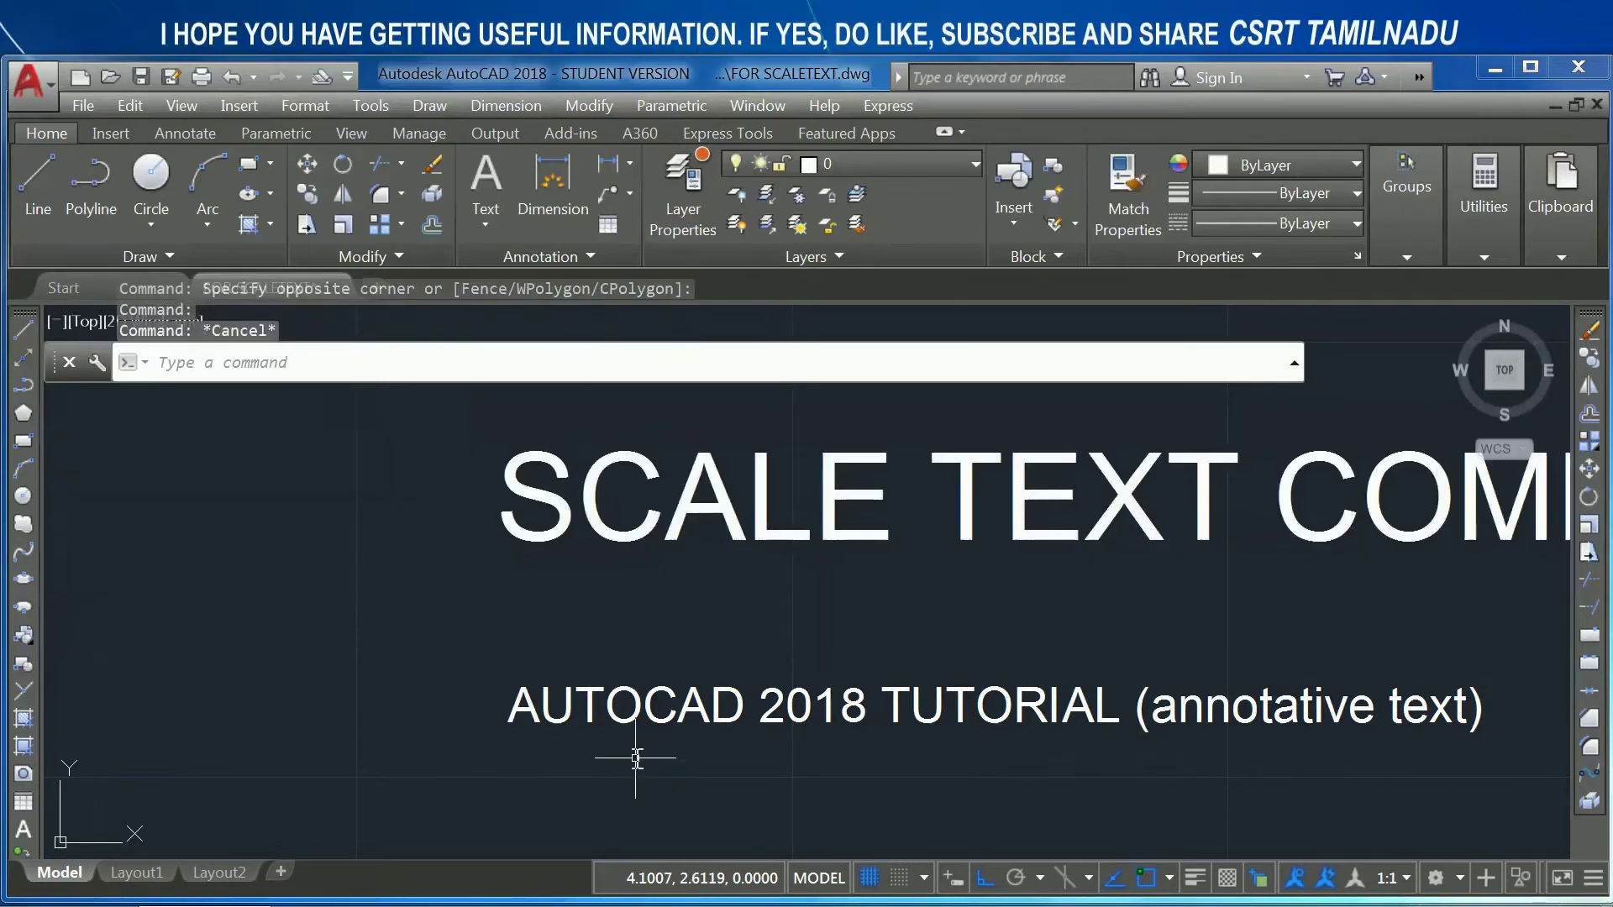
left_click(633, 749)
left_click(590, 672)
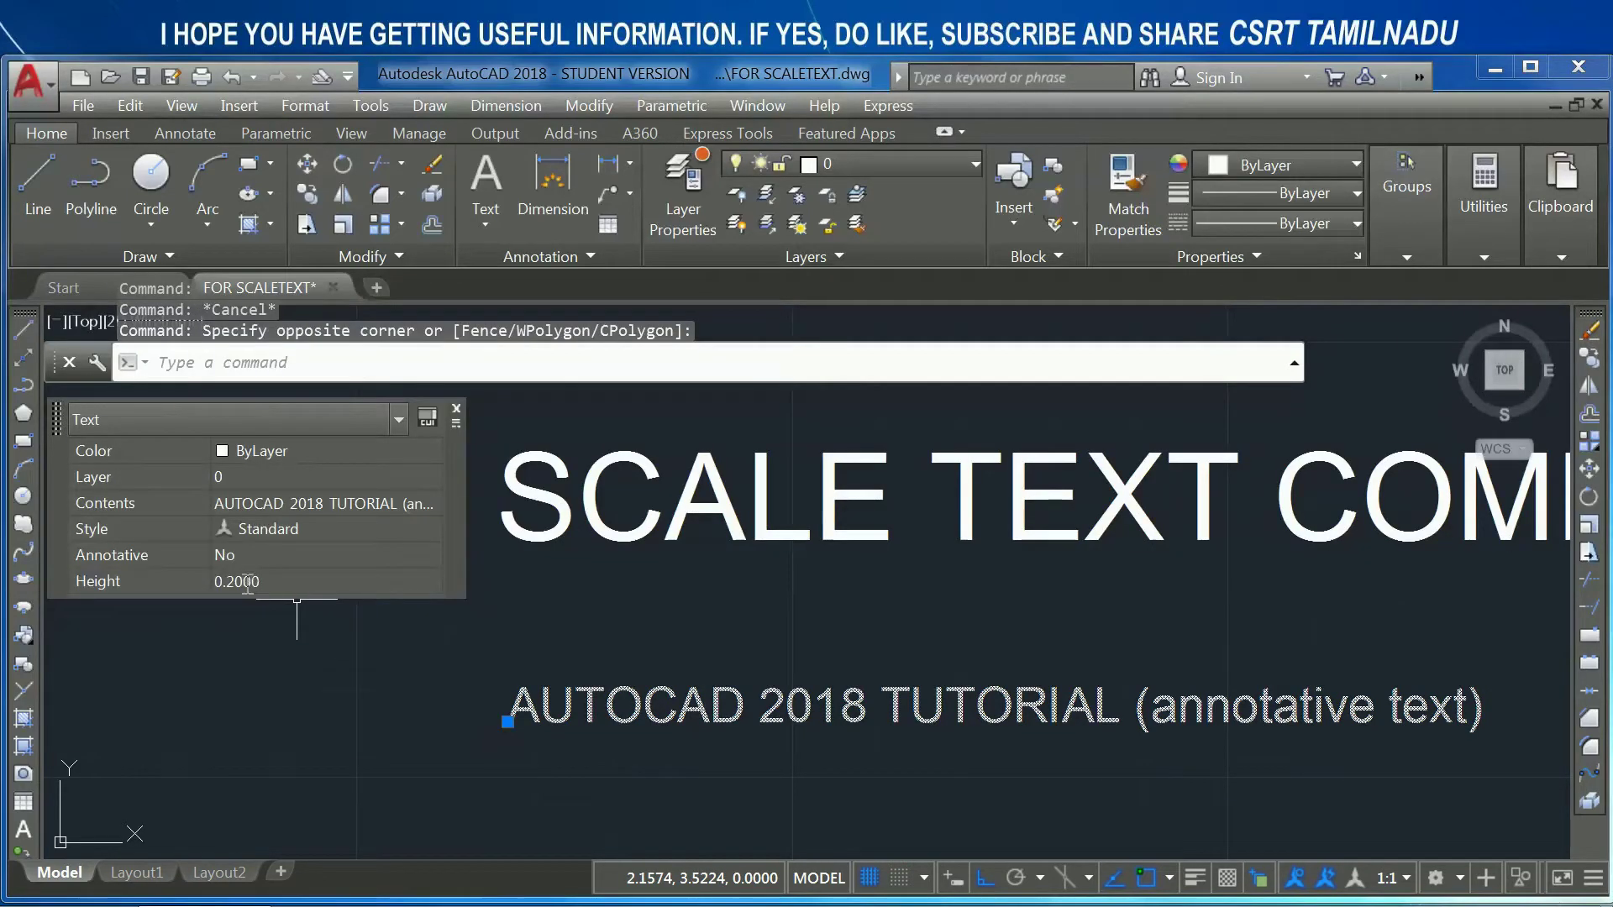
key("Escape")
key("Escape")
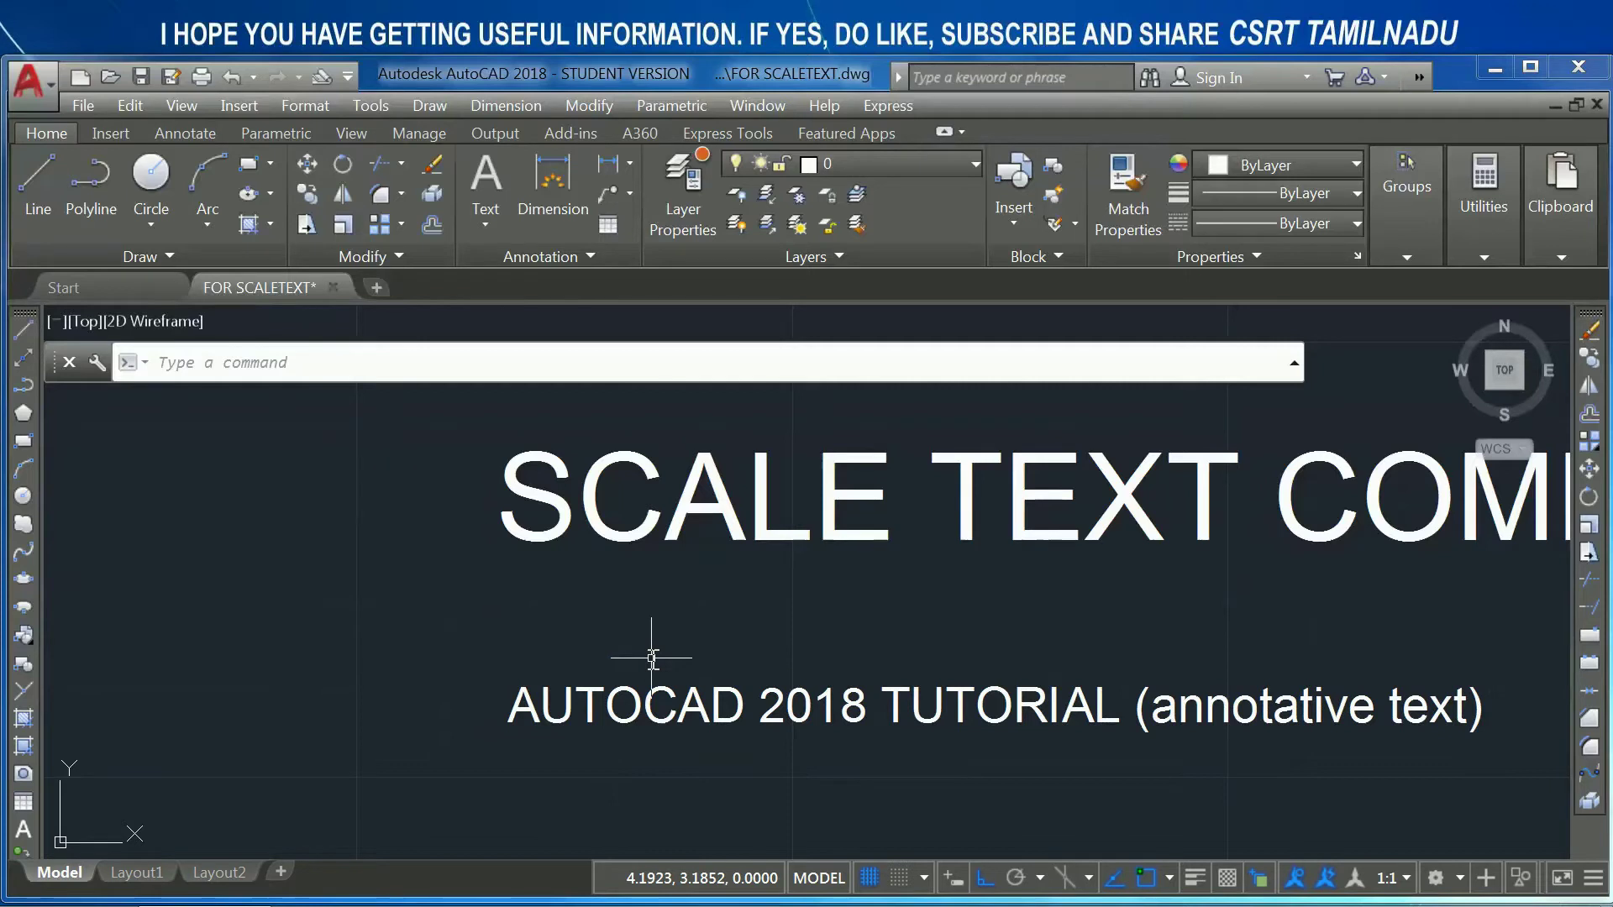
Step: Match the AUTOCAD 2018 TUTORIAL line's height to the SCALE TEXT COMMAND line, keeping the Existing base point
key("Escape")
type("sc")
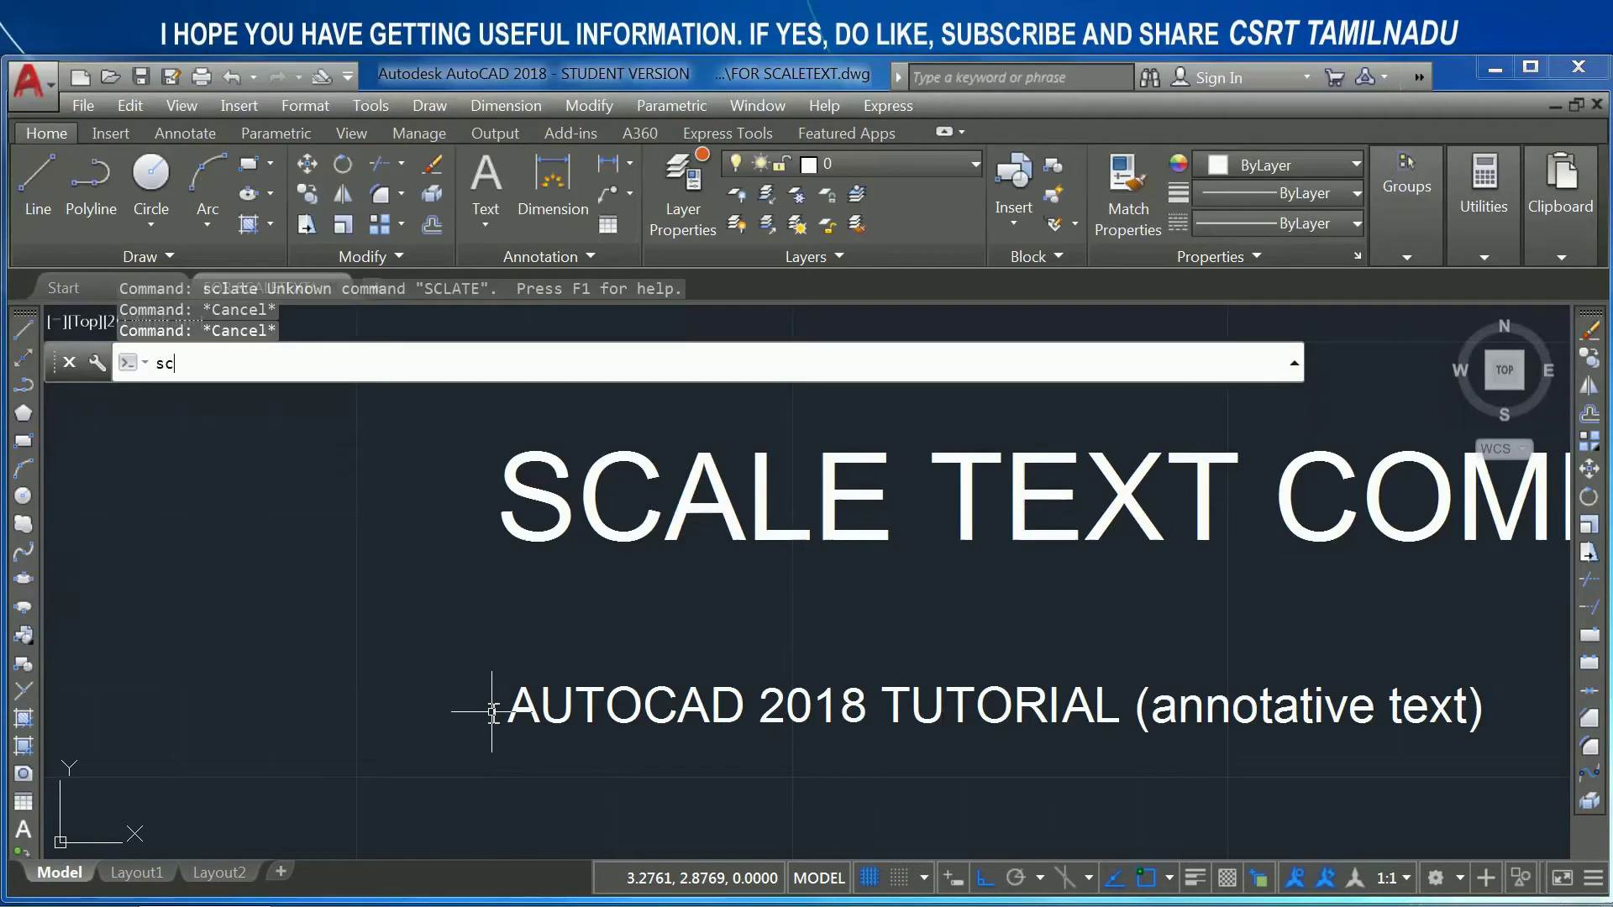
key("Return")
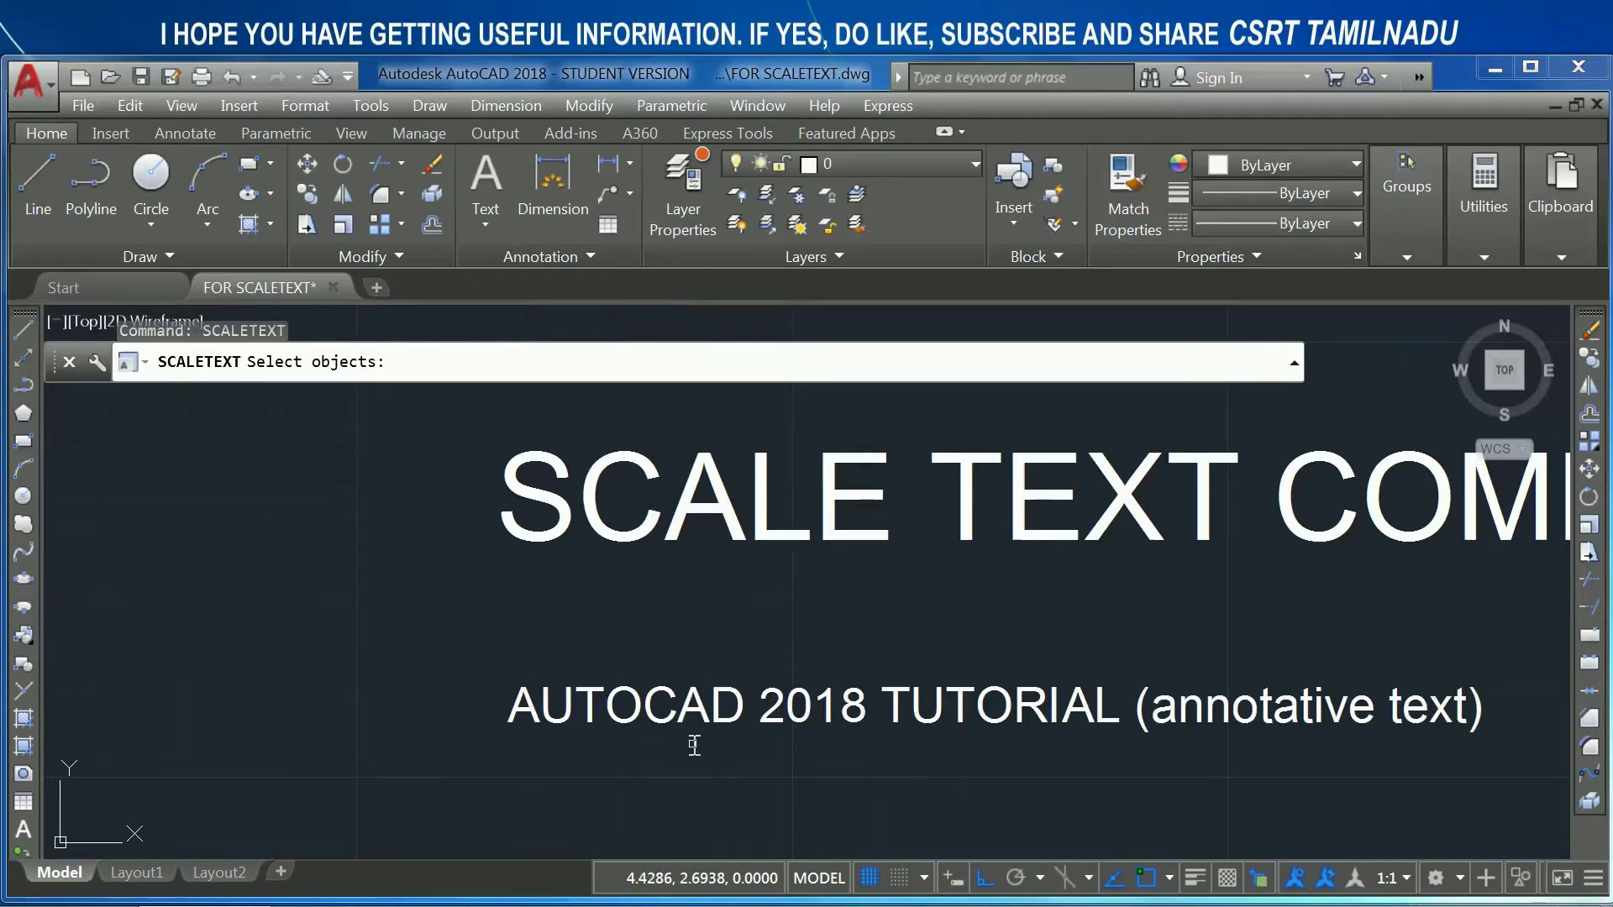
left_click(712, 533)
left_click(654, 689)
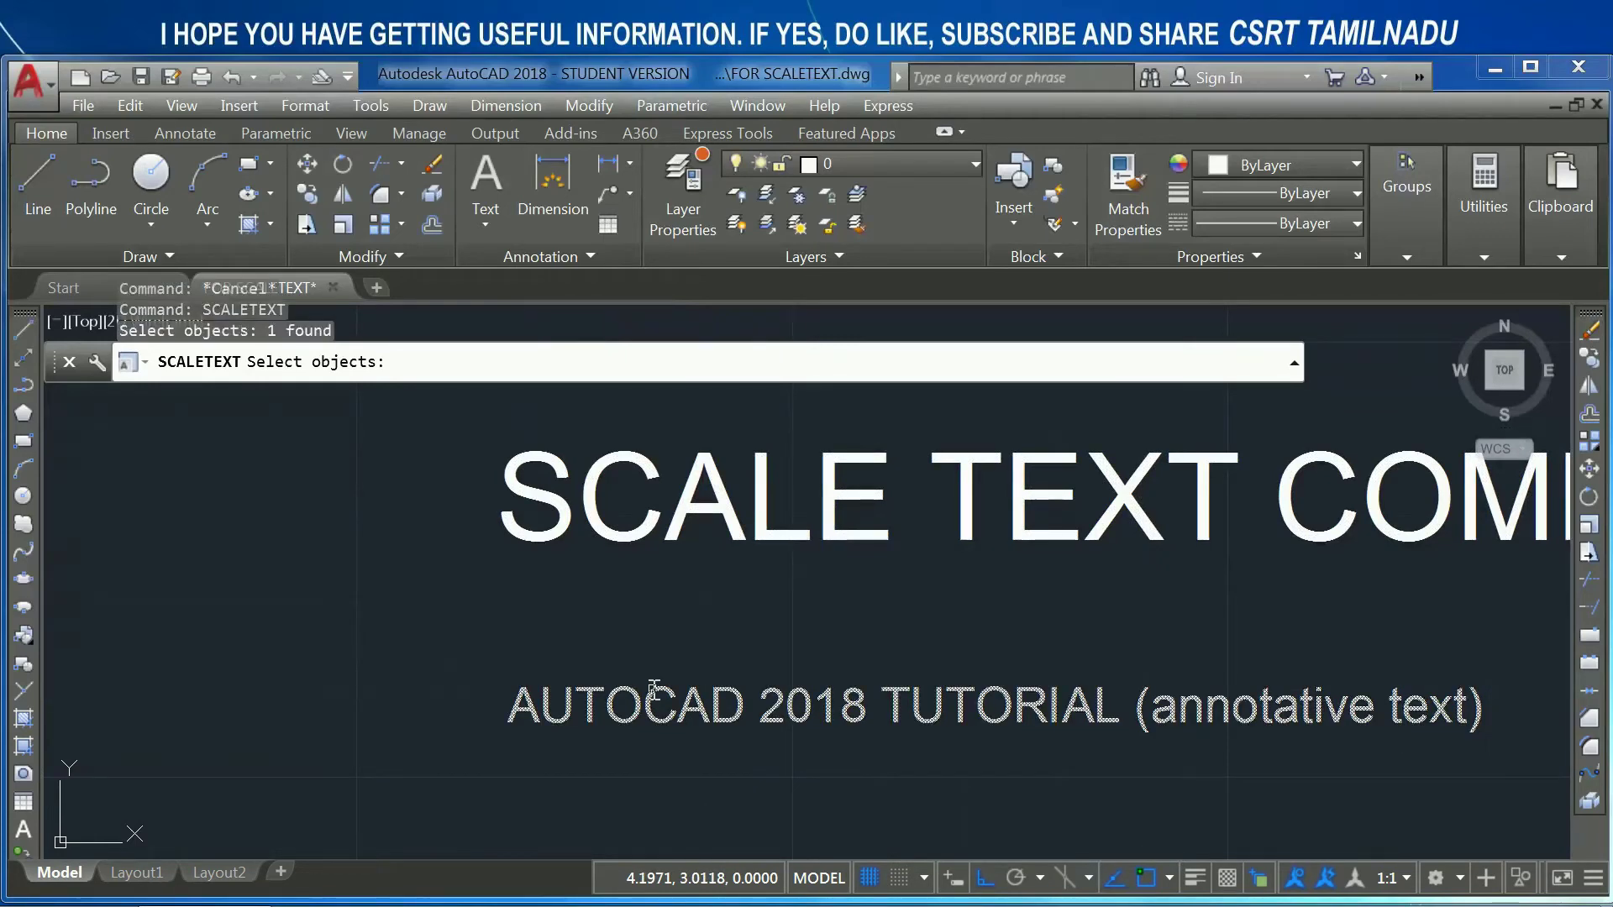
key("Return")
key("Return")
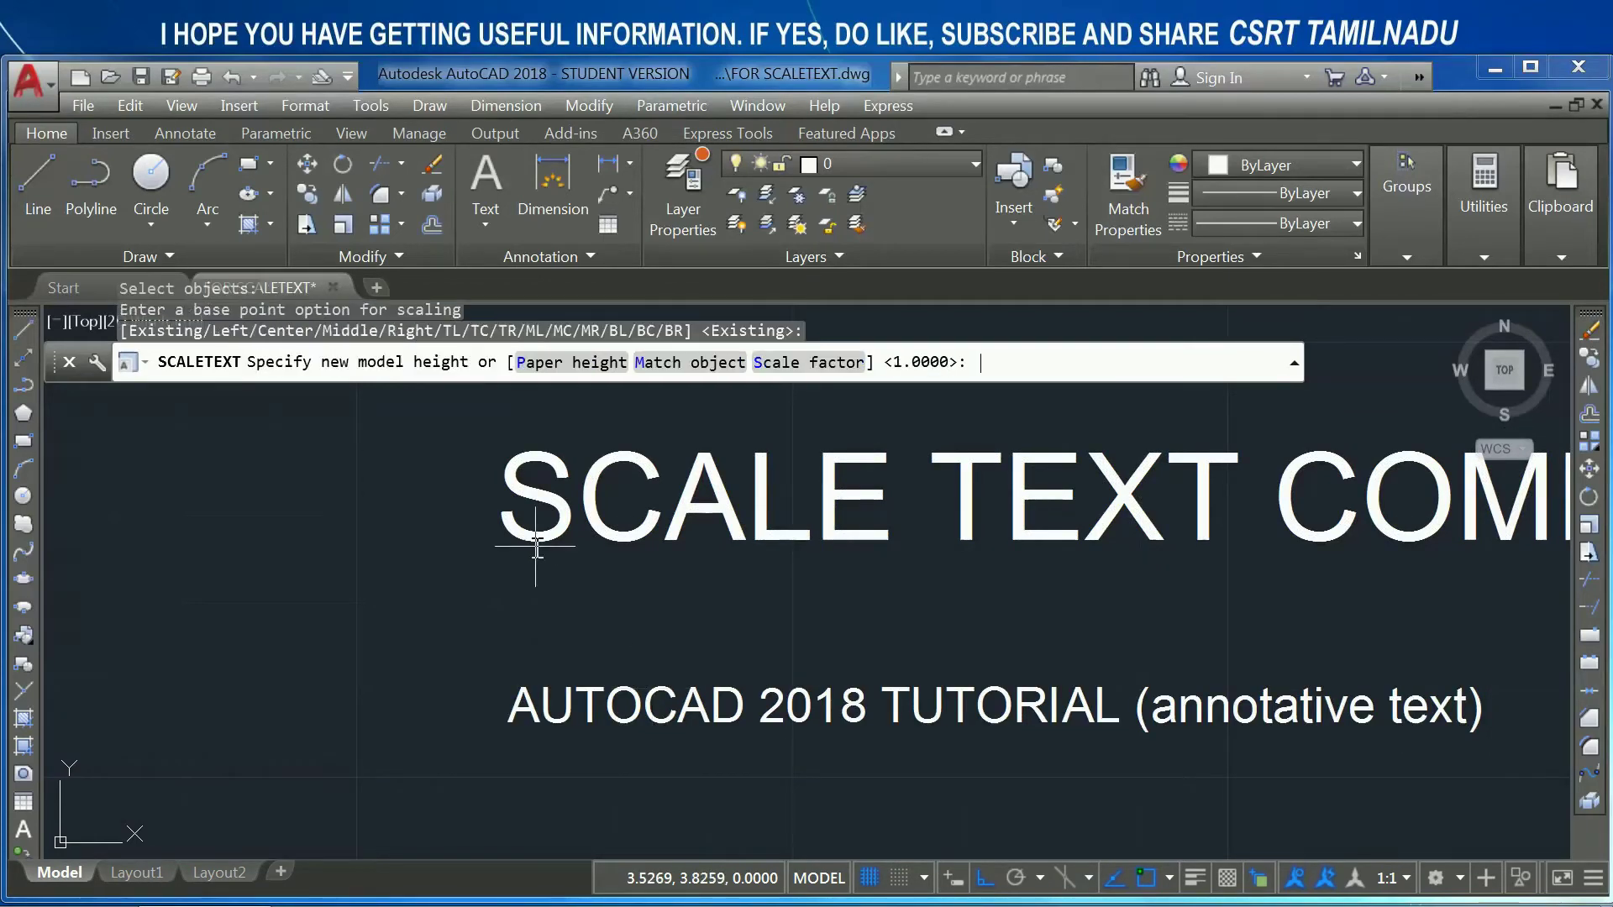
left_click(696, 363)
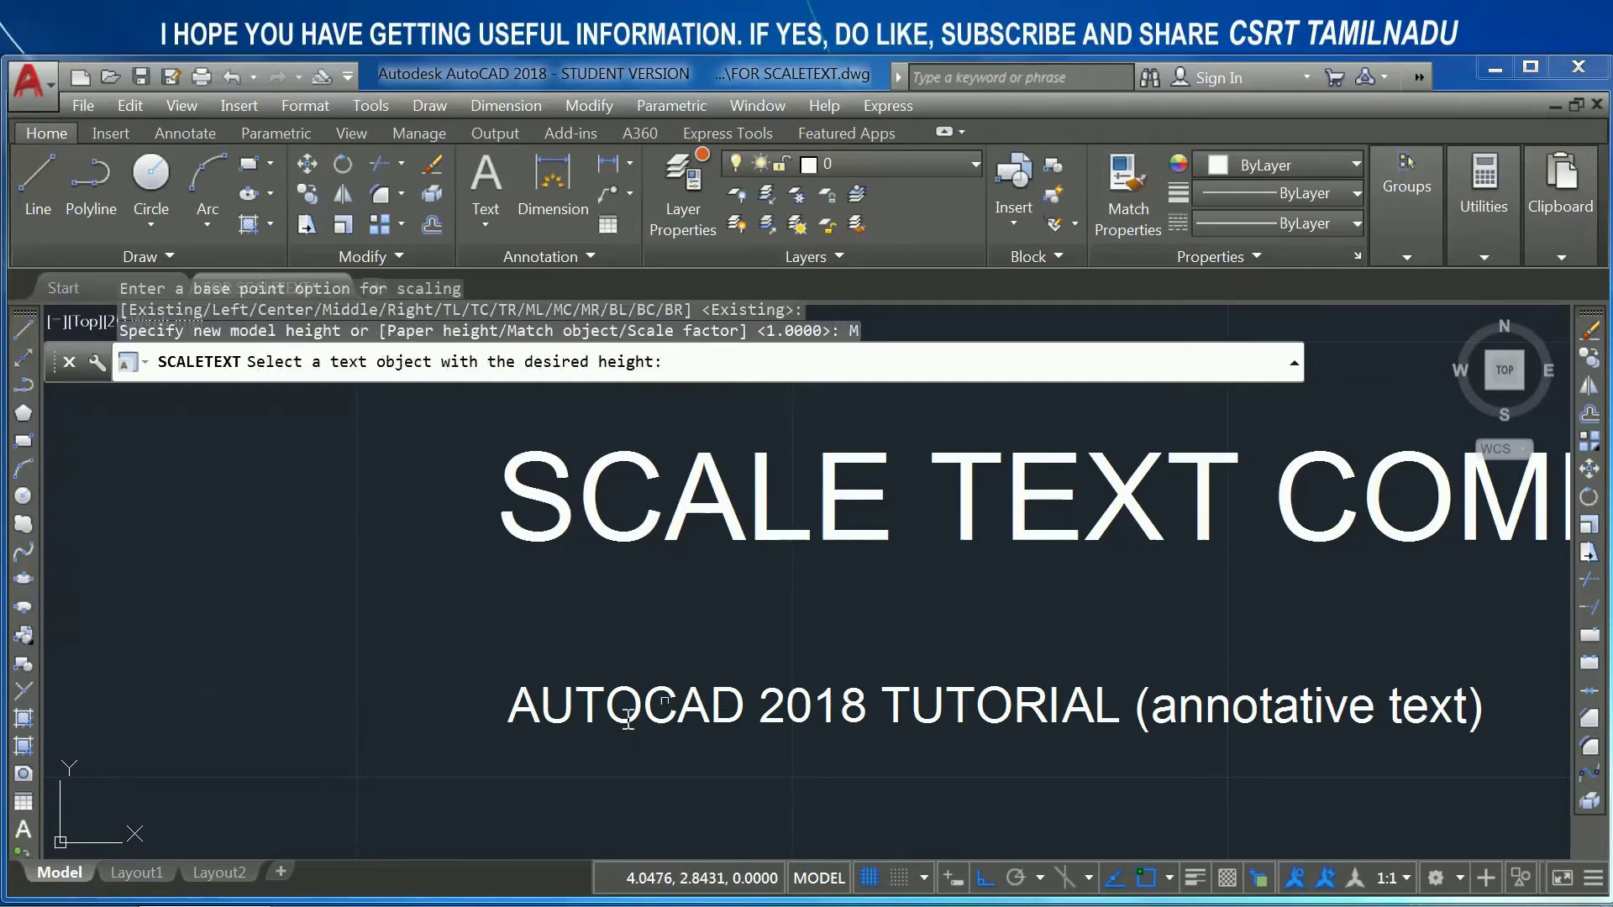
left_click(672, 721)
left_click(708, 513)
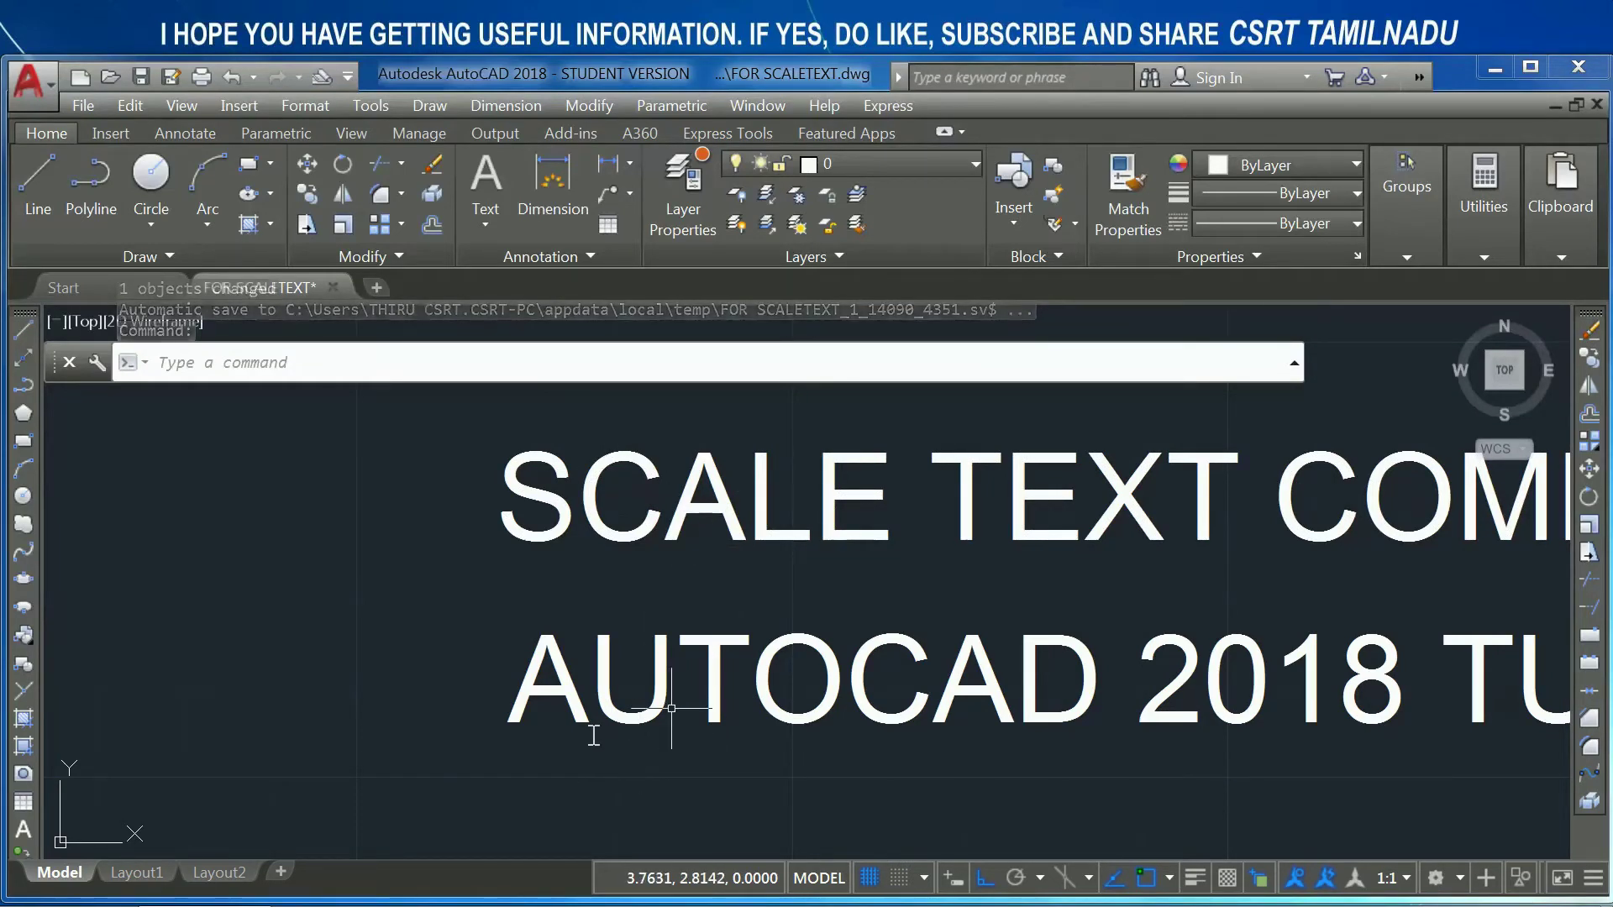
left_click(757, 775)
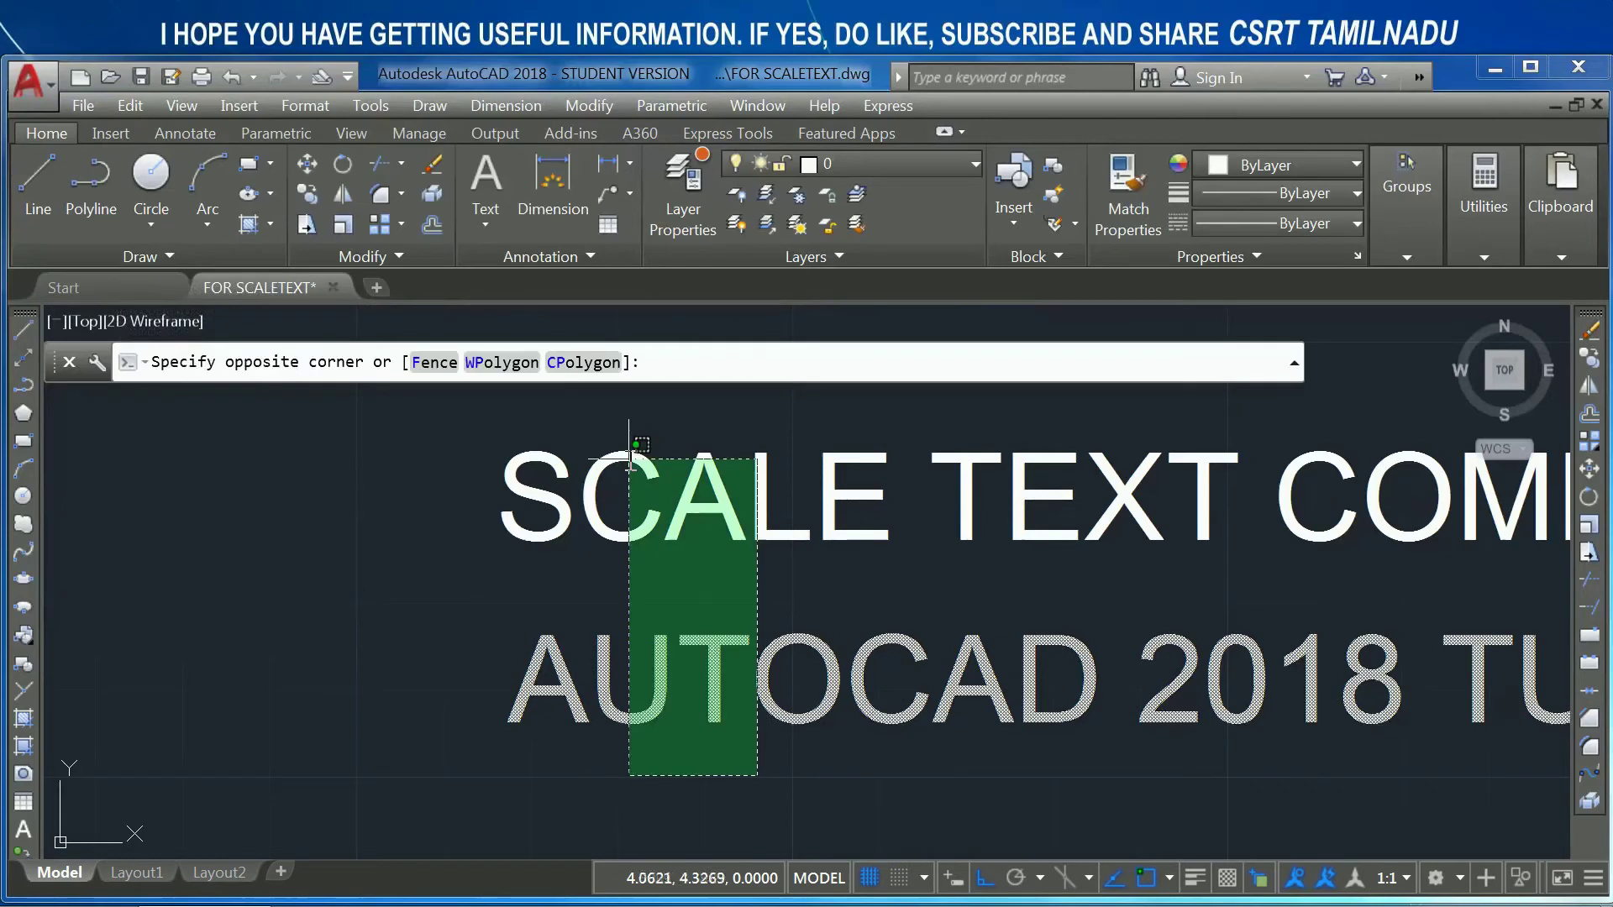
Step: Compare both text lines' heights, then set both to 0.2 in Quick Properties
left_click(630, 459)
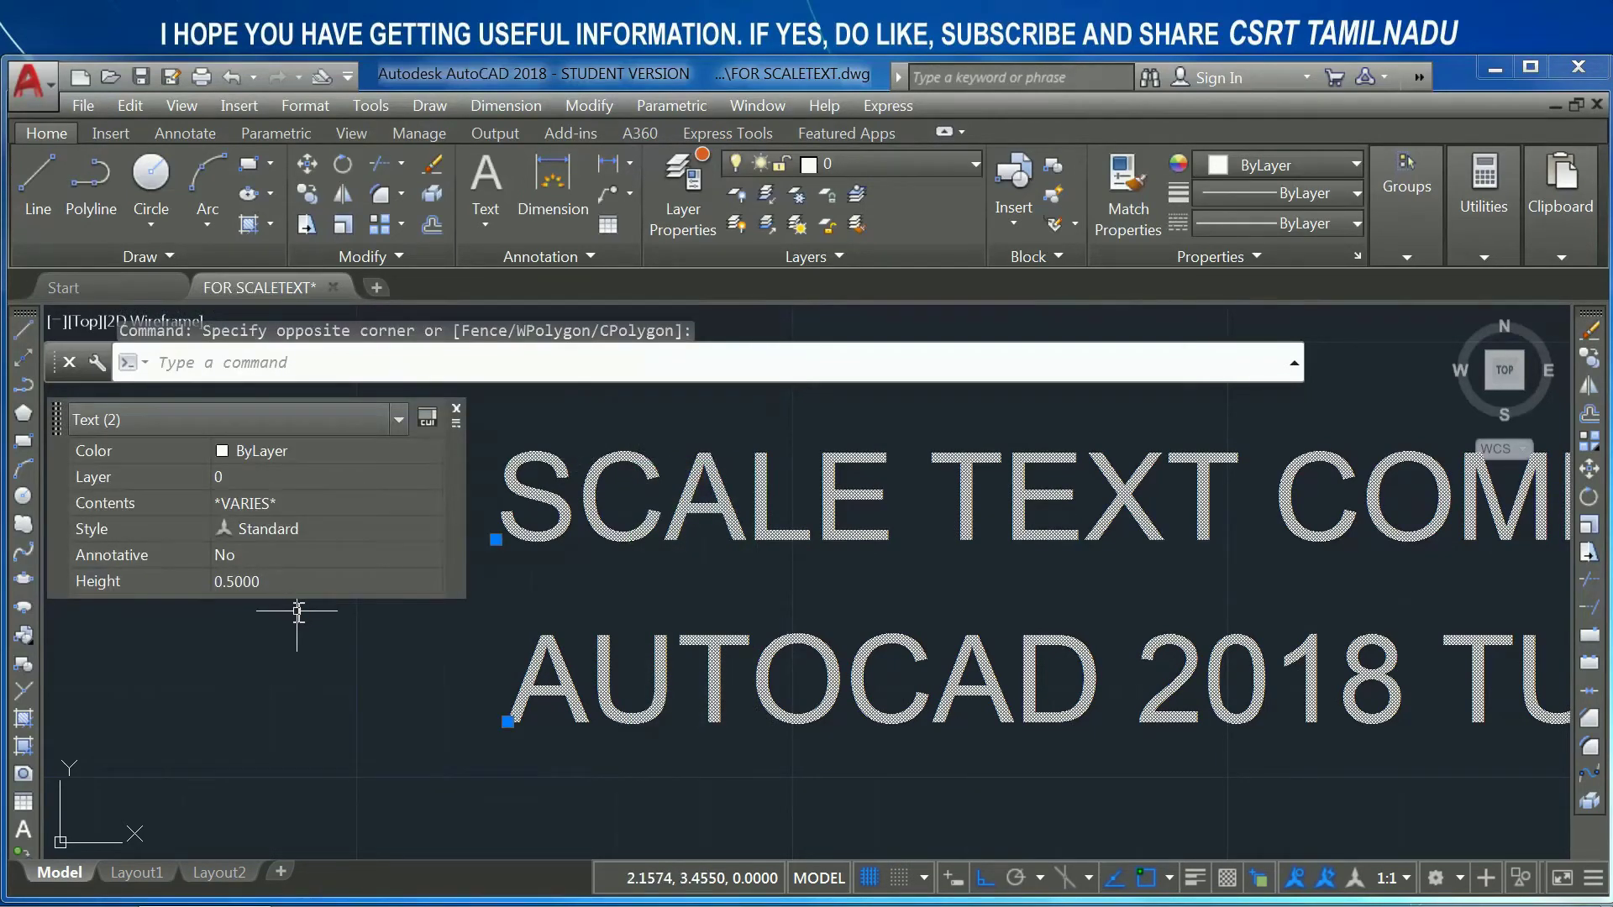
key("Escape")
key("Escape")
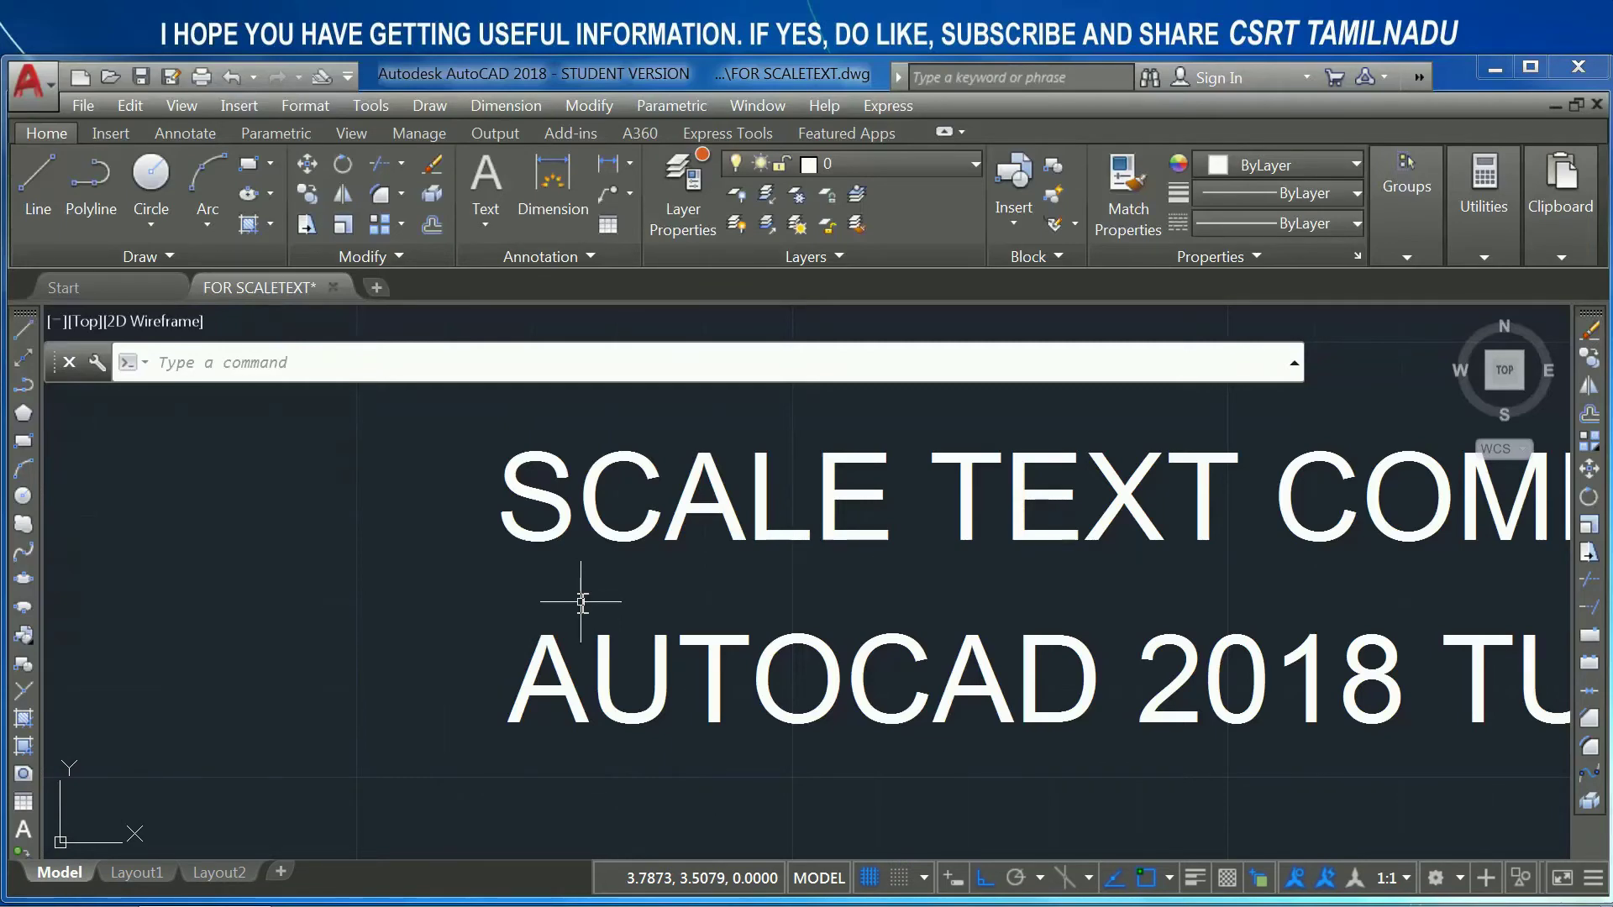
left_click(729, 798)
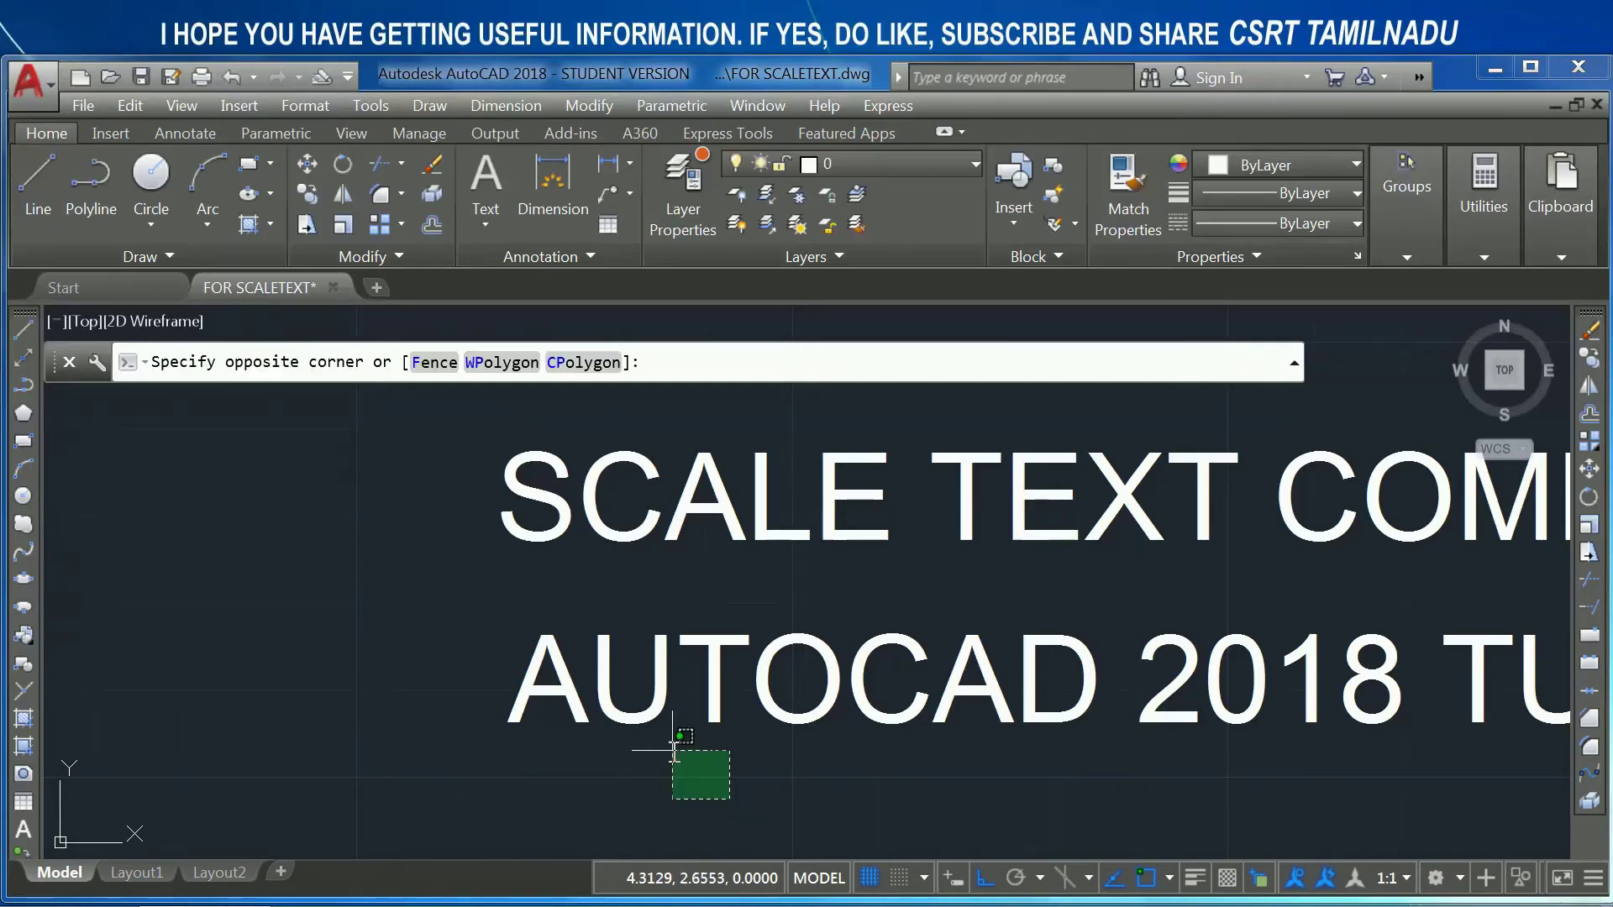
left_click(512, 424)
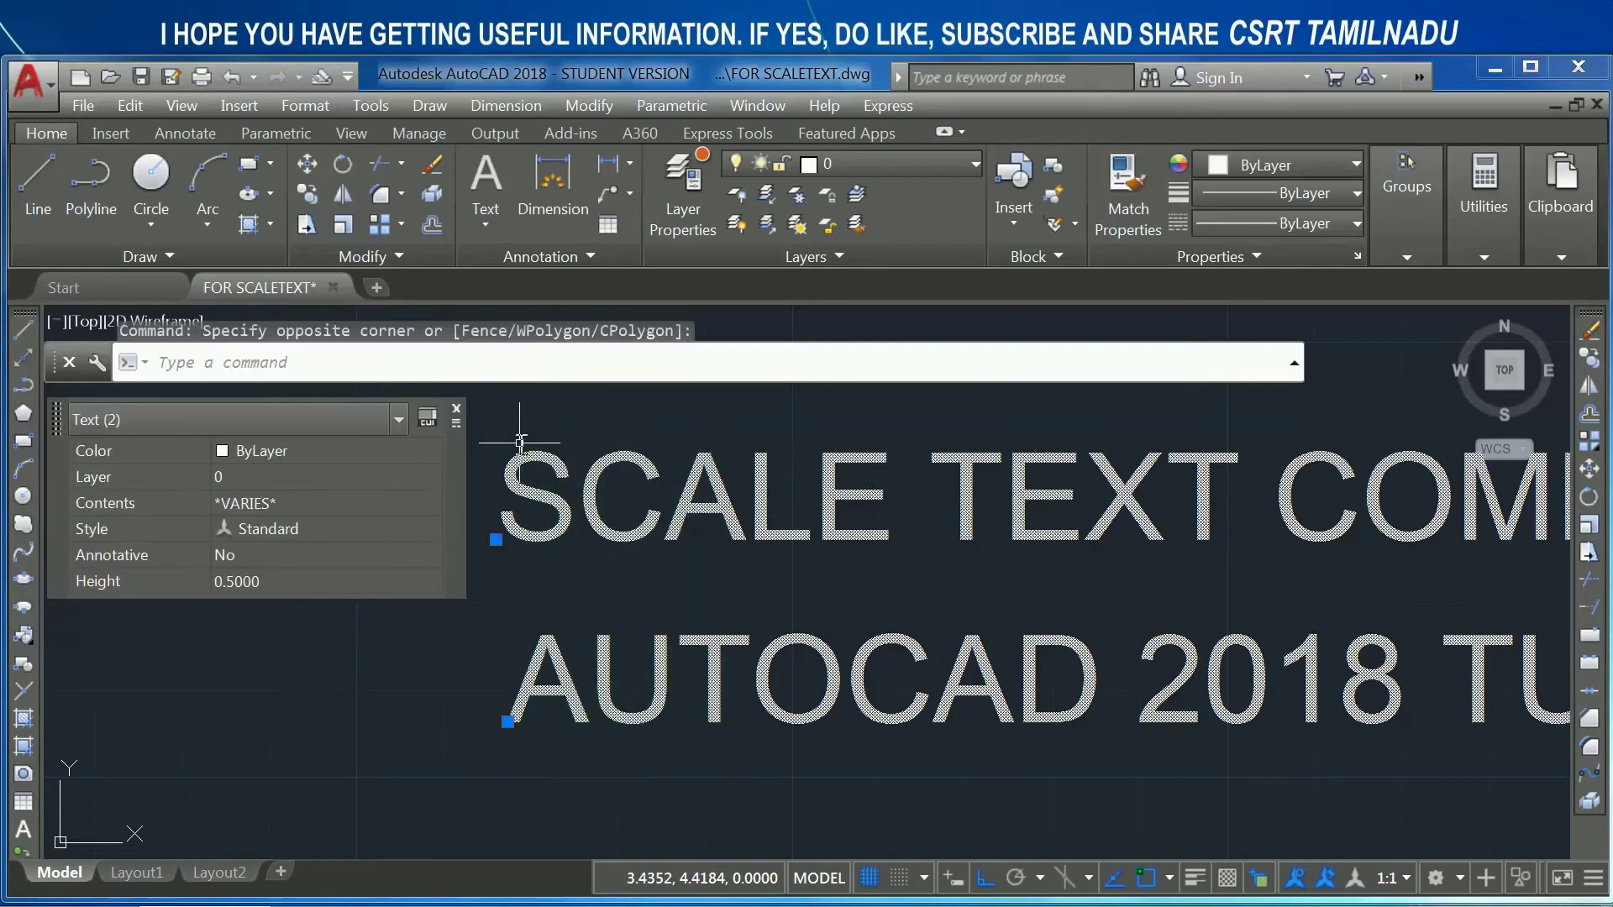
left_click(230, 582)
type("0")
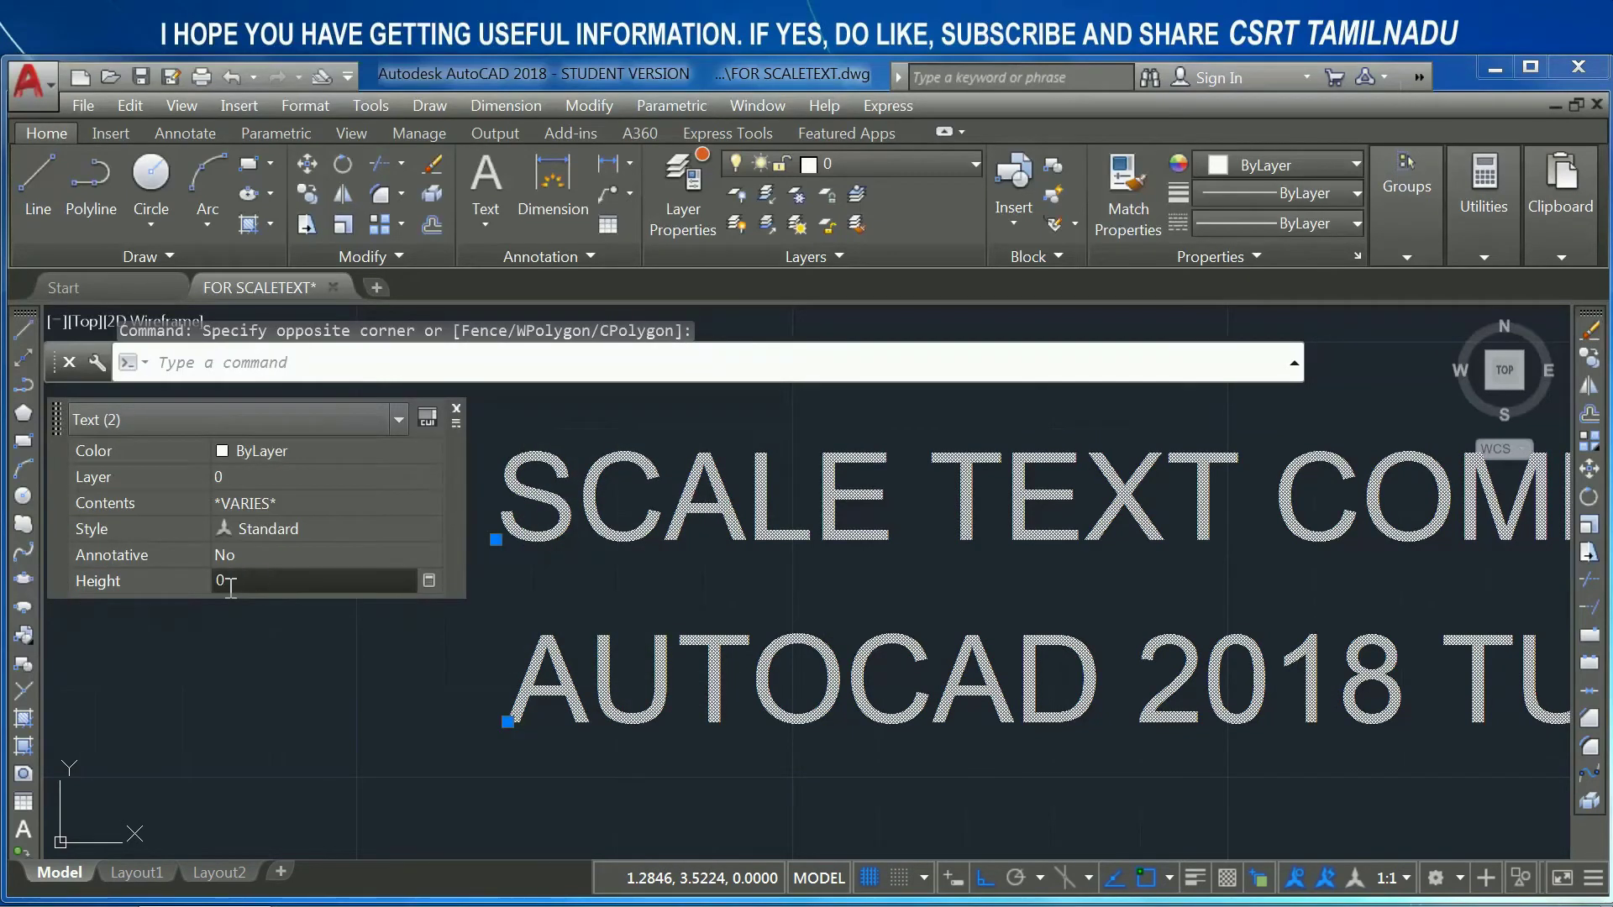
type(".2")
key("Return")
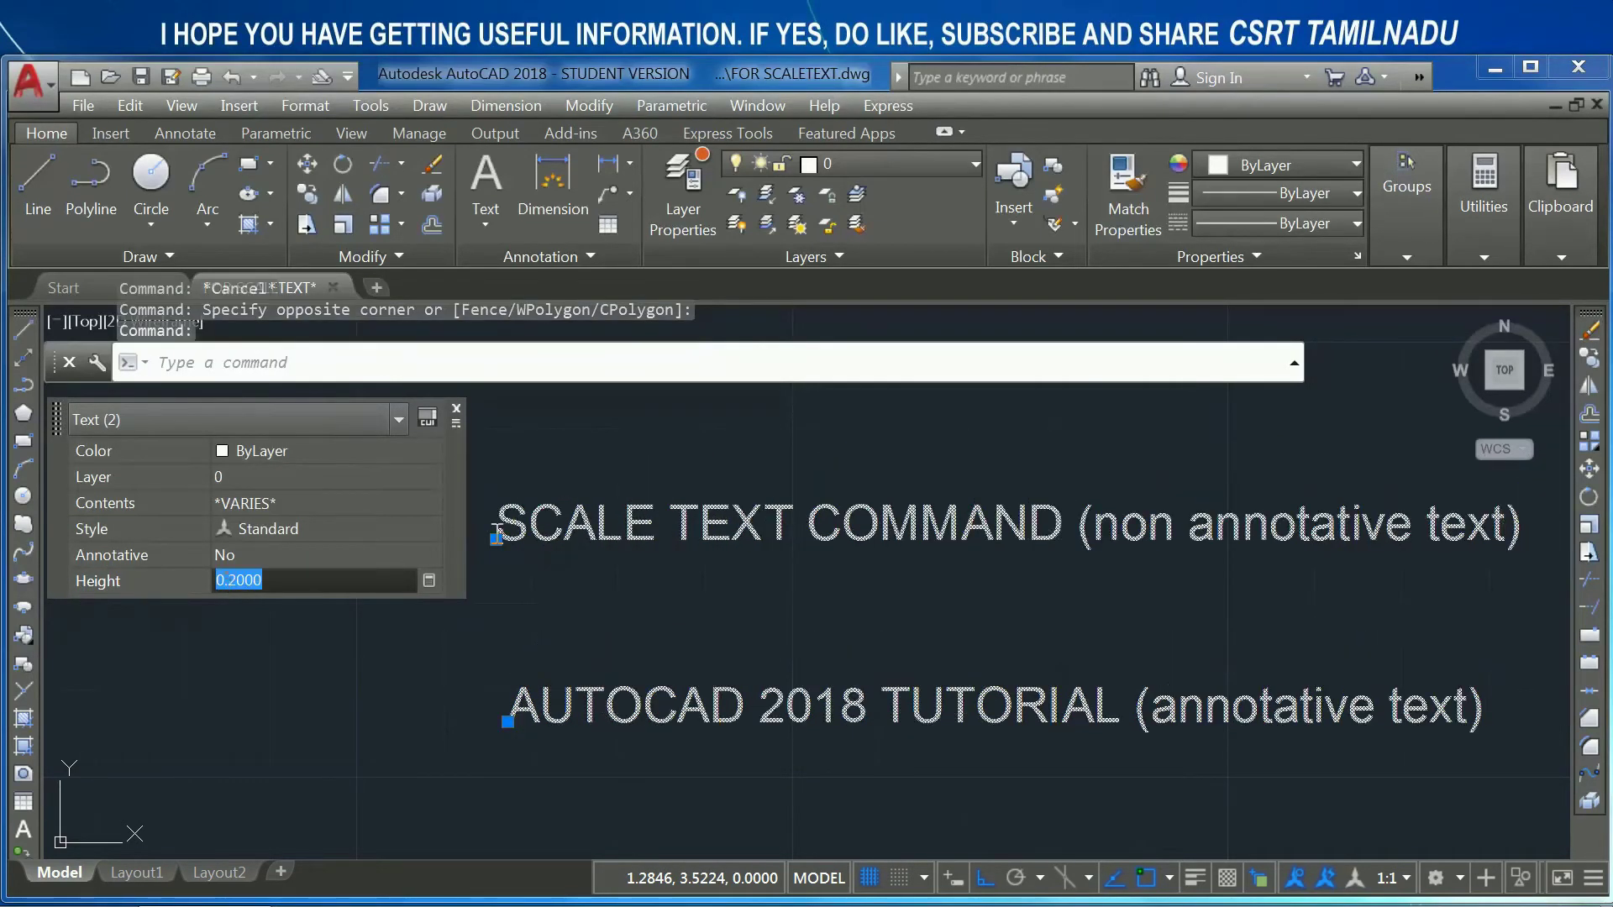
Step: Cancel the misspelled command and select the SCALE TEXT COMMAND line
type("sclaet")
key("Escape")
left_click(738, 580)
left_click(633, 462)
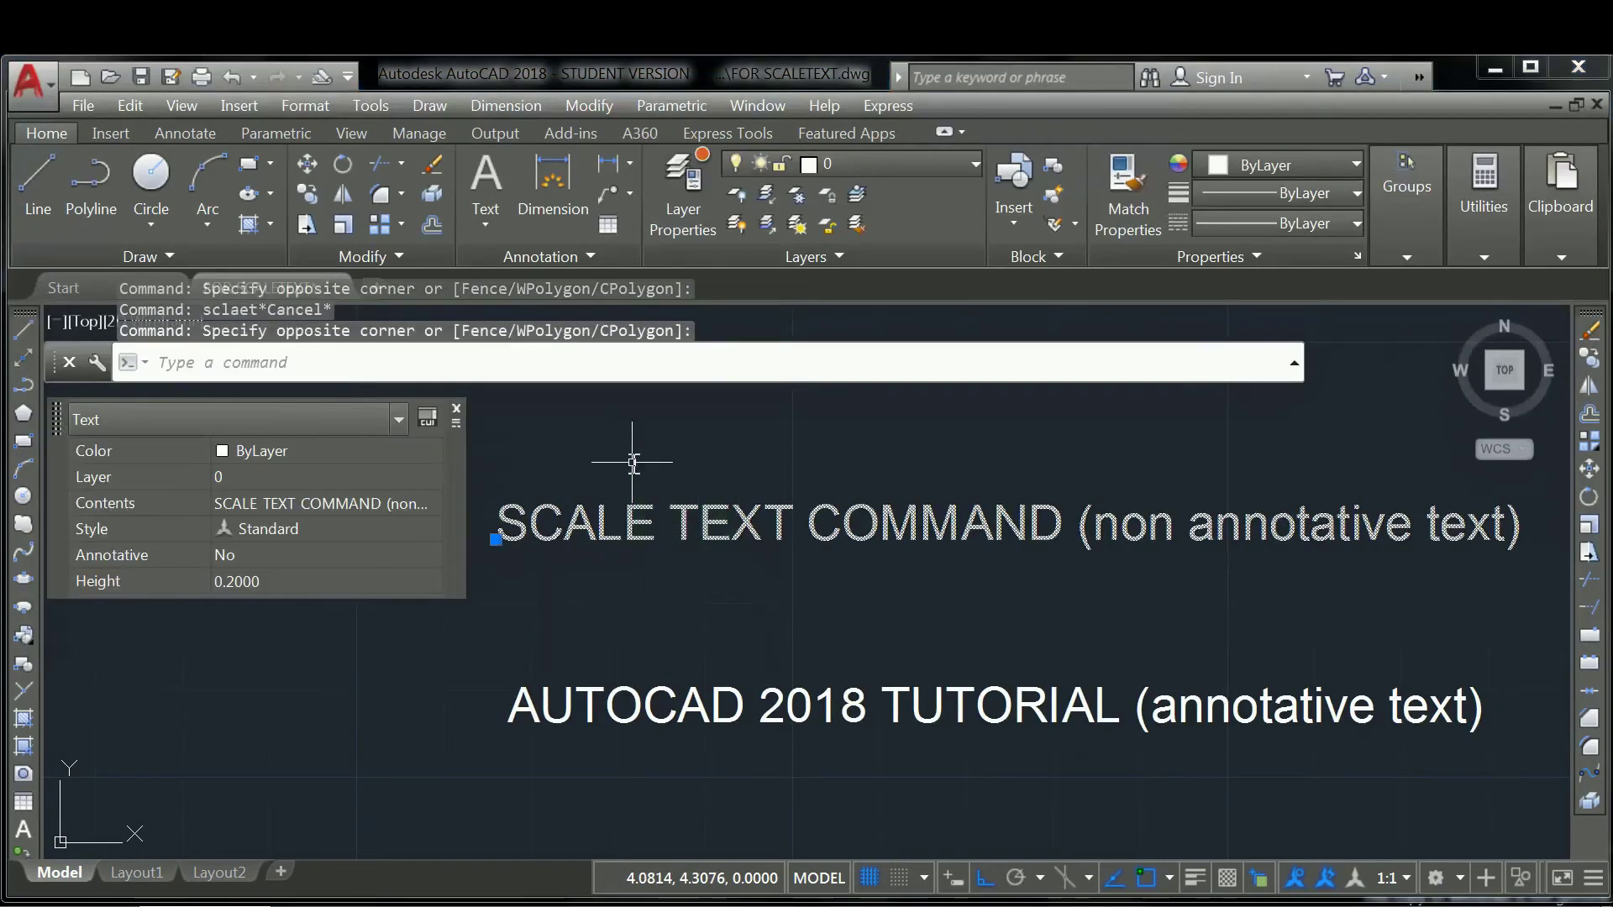
Step: Scale the SCALE TEXT COMMAND line by factor 2 and confirm its height is 0.4000
type("sale")
key("Return")
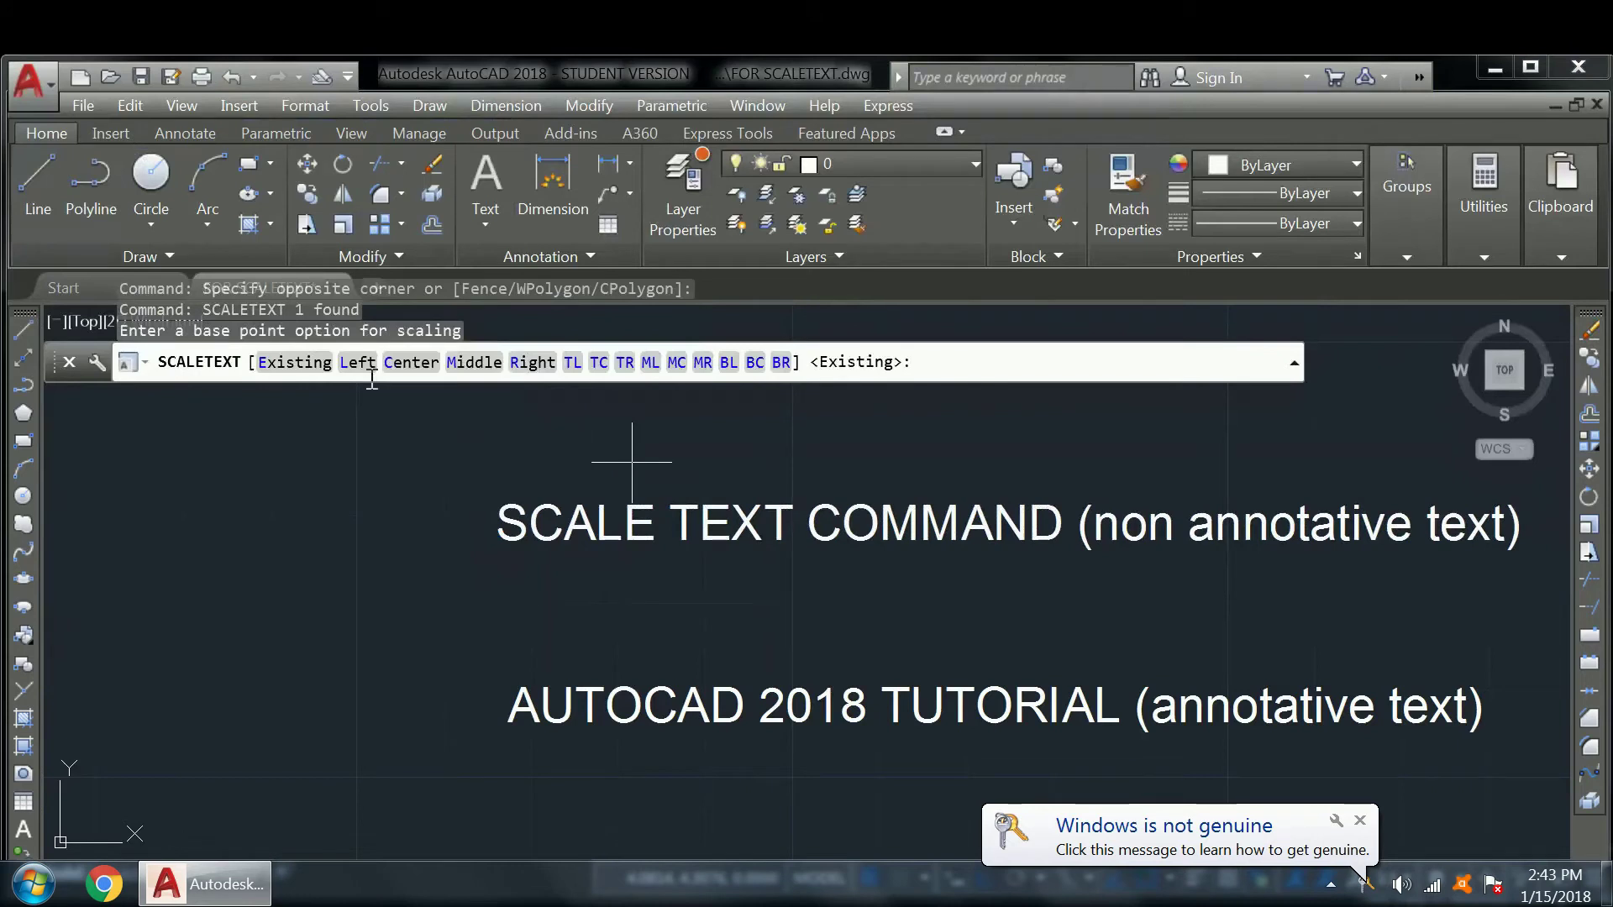
key("Return")
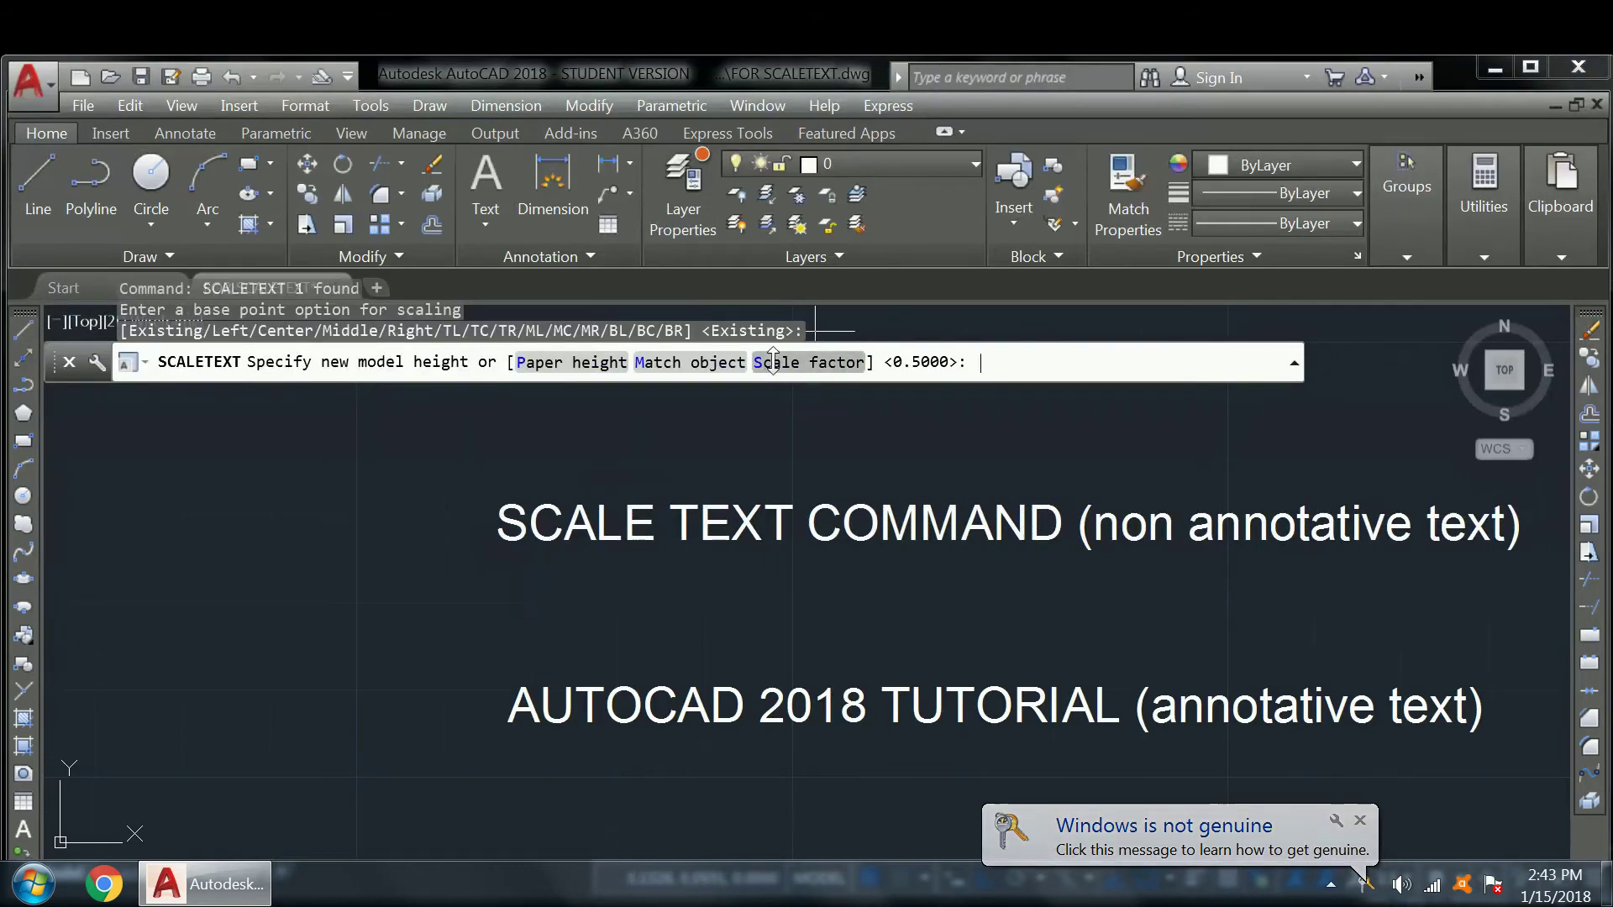
left_click(772, 361)
type("2")
key("Return")
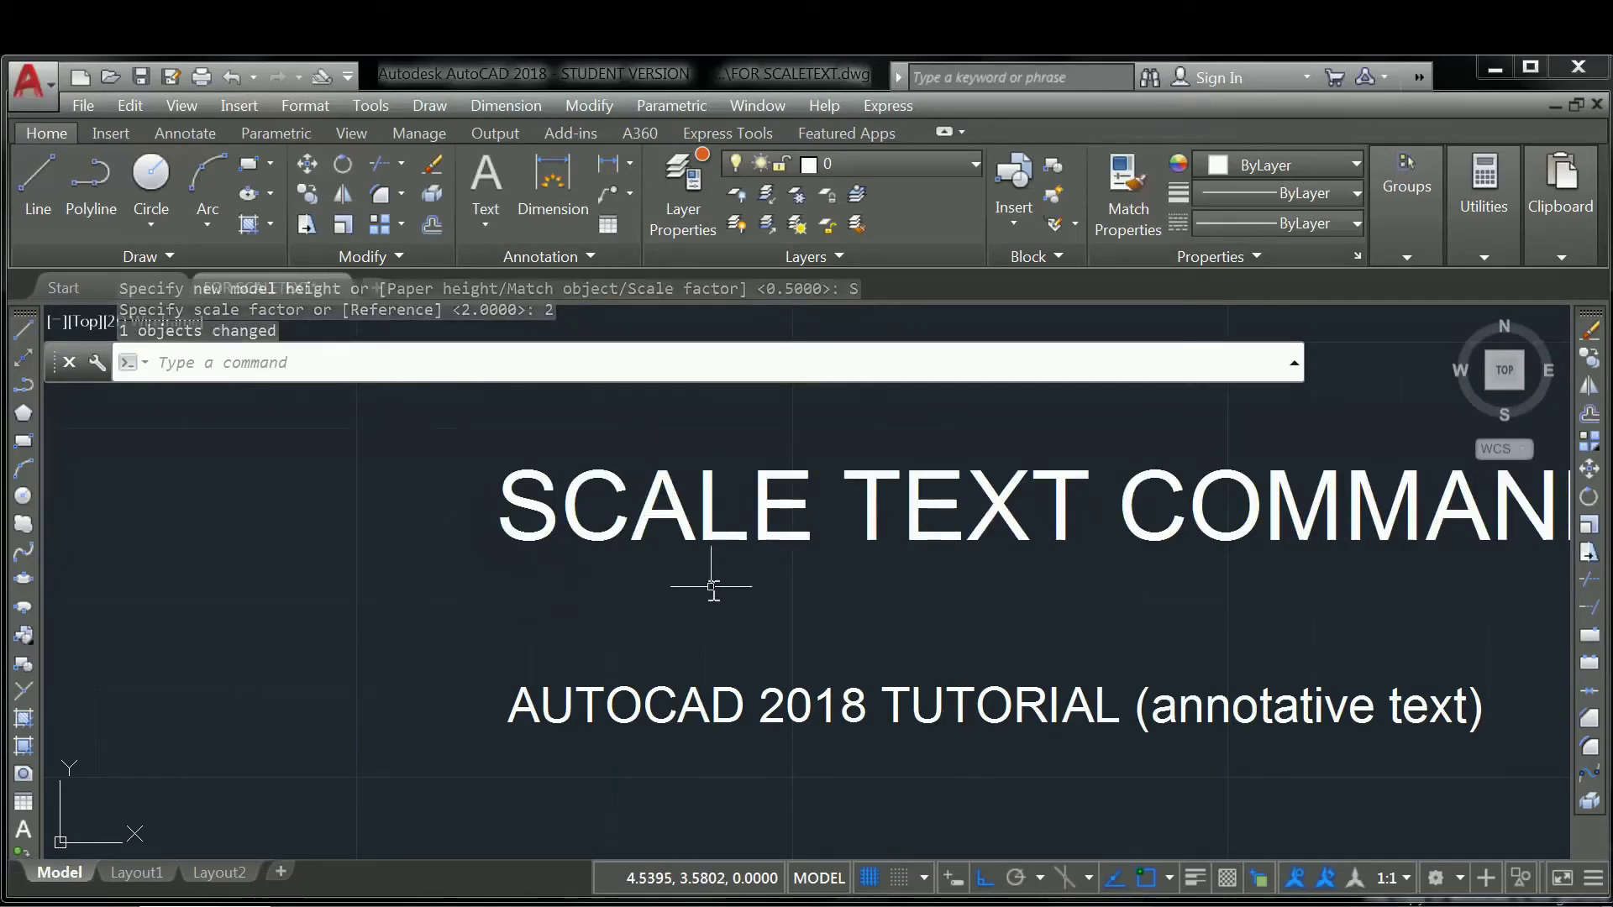
left_click(794, 567)
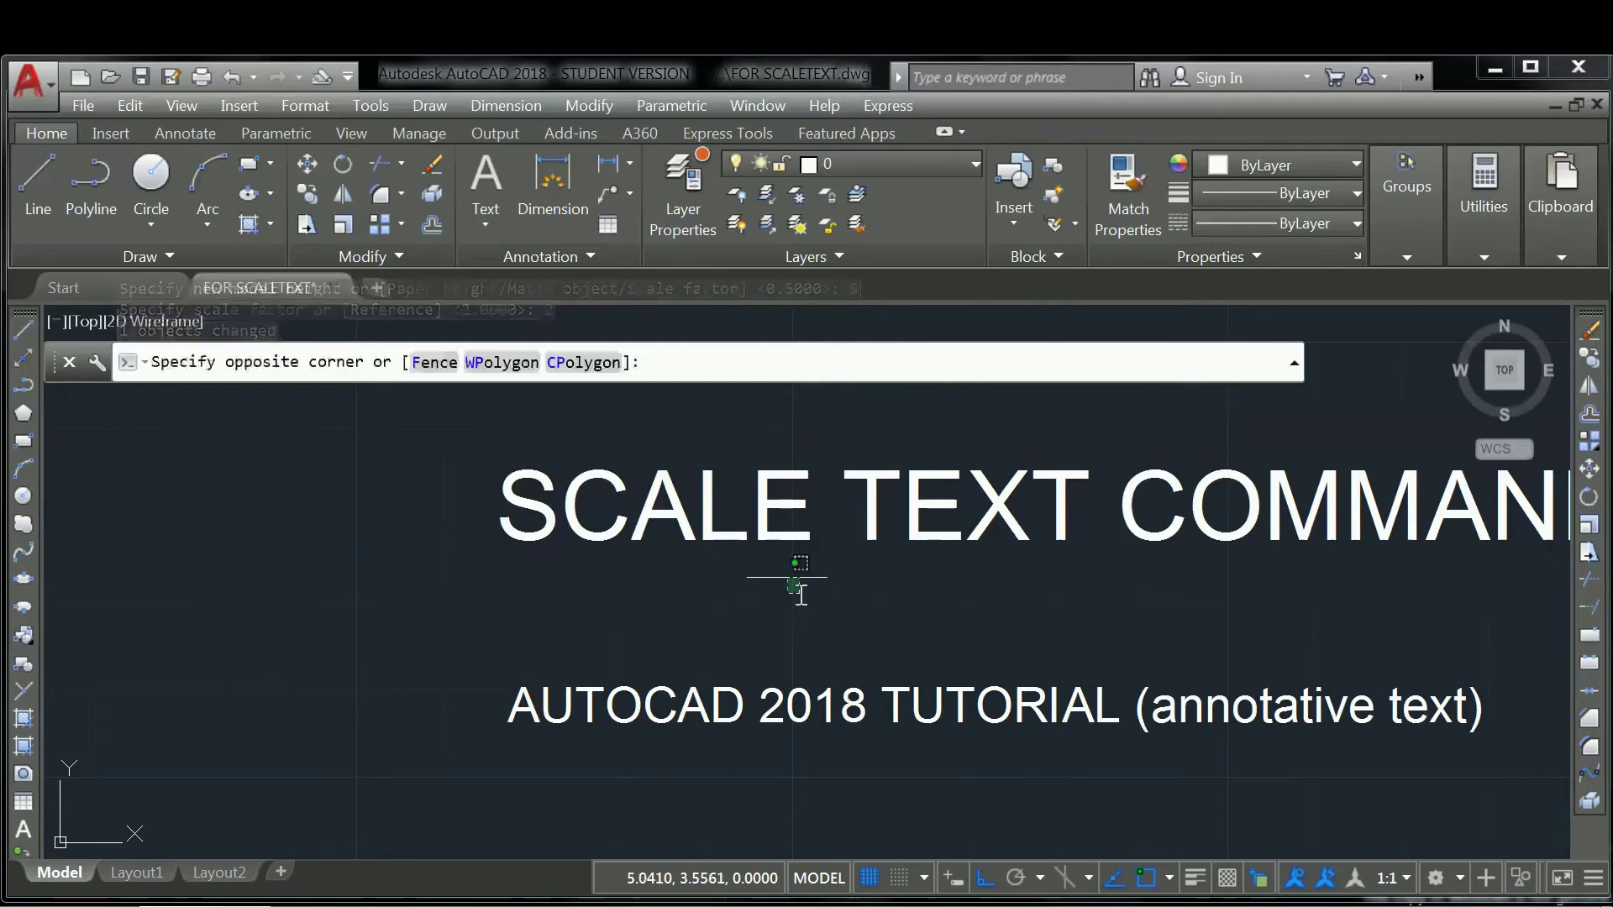
left_click(724, 458)
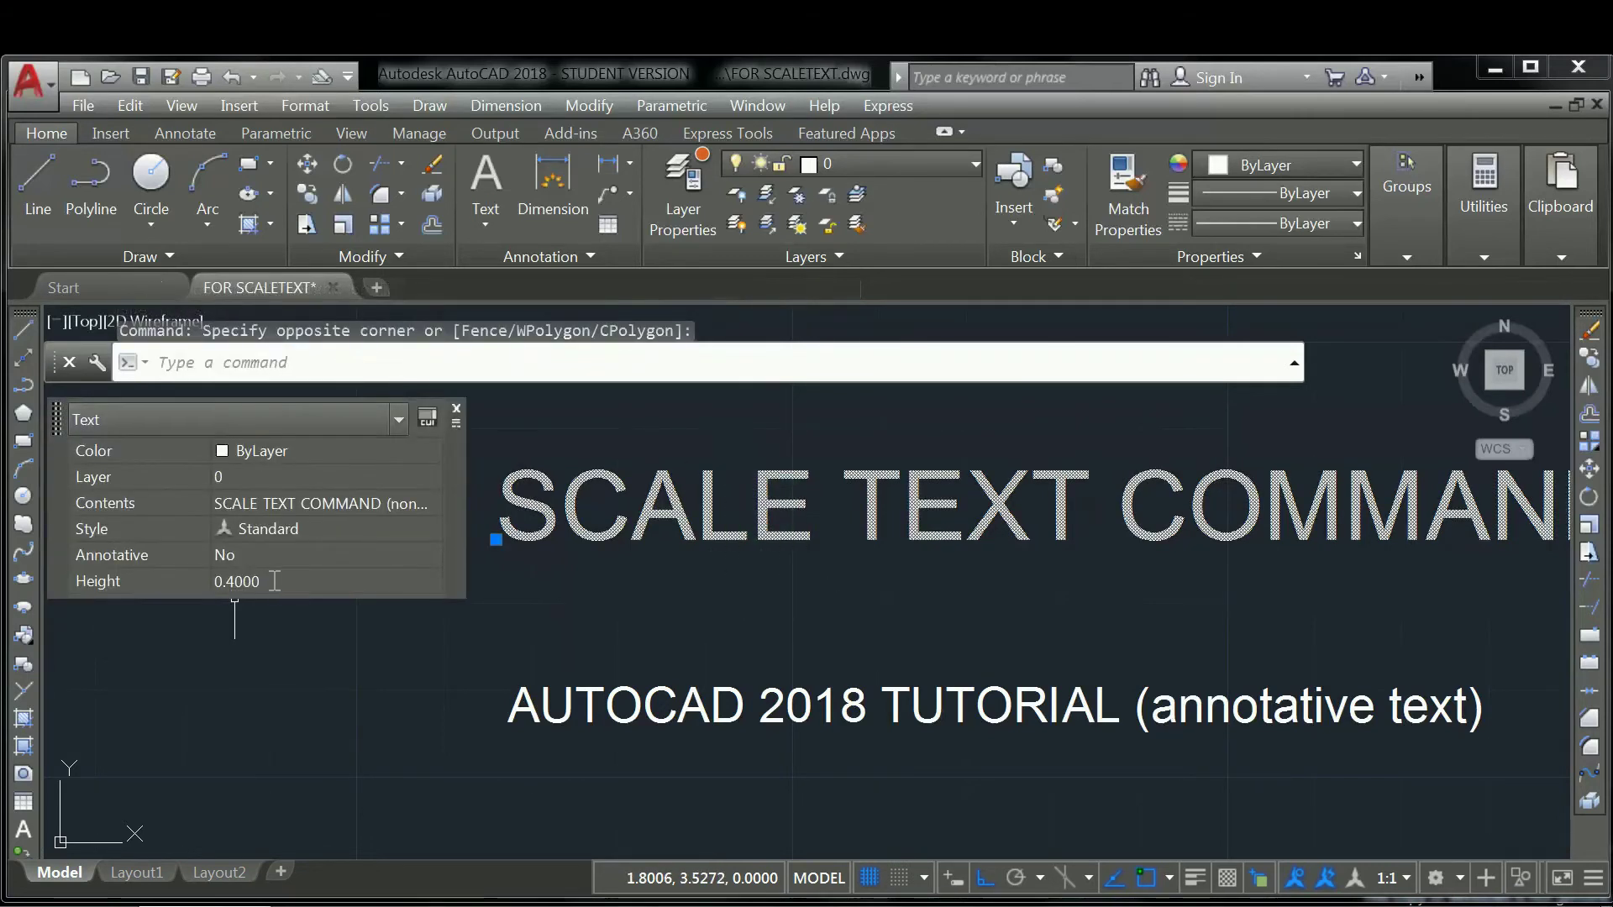
key("Escape")
key("Escape")
left_click(675, 654)
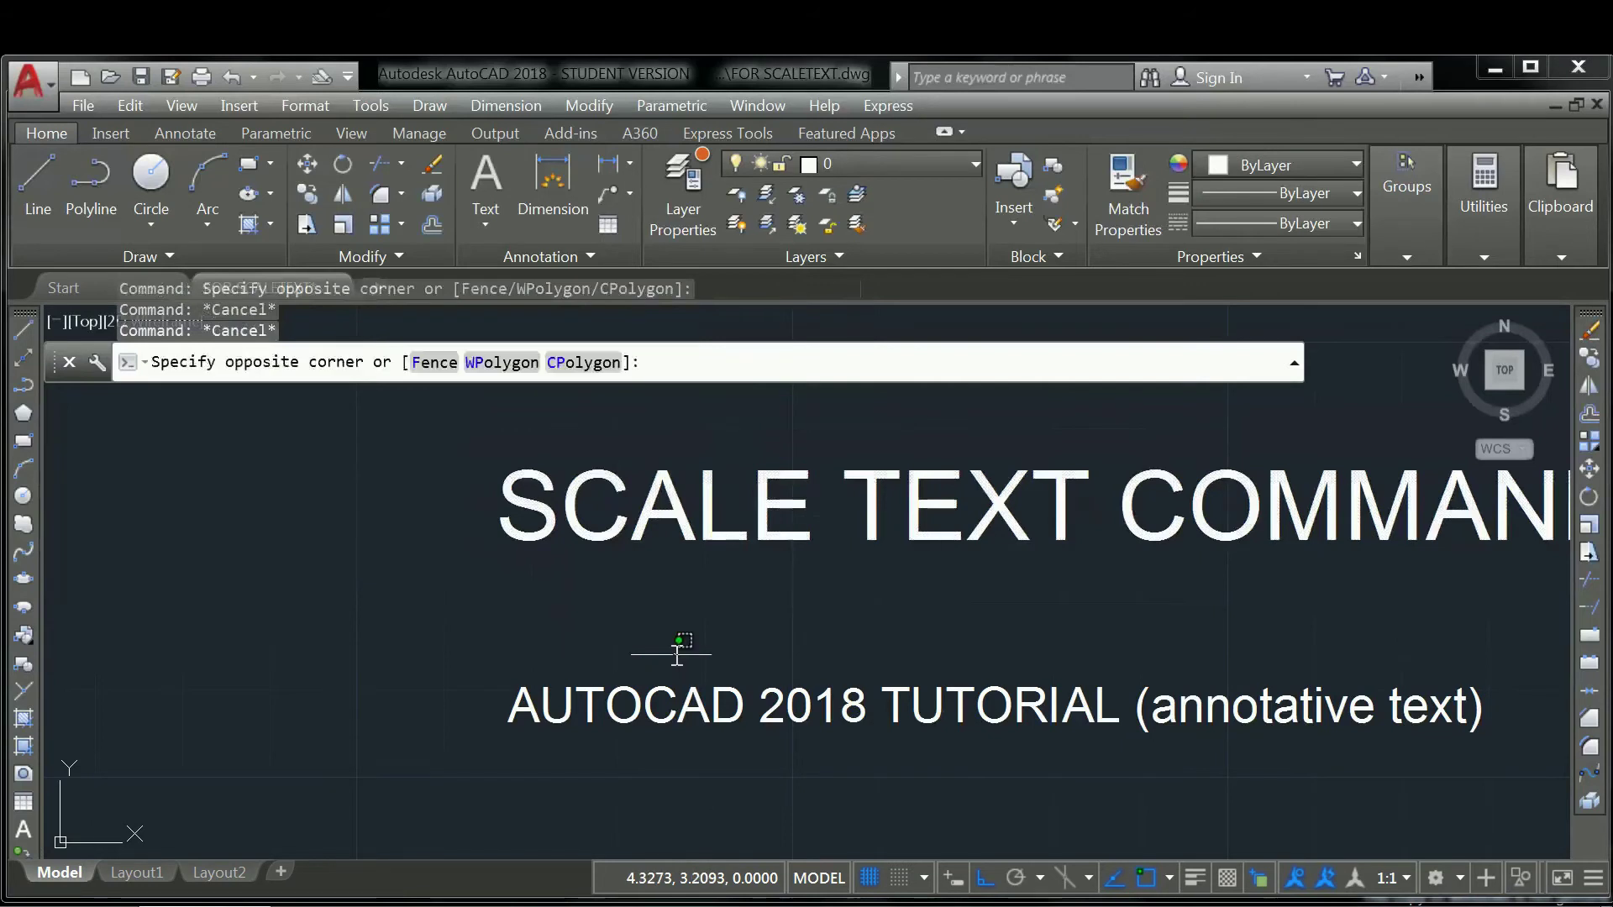
Step: Scale the AUTOCAD 2018 TUTORIAL line by factor 0.5 and confirm its height is 0.1000
left_click(622, 767)
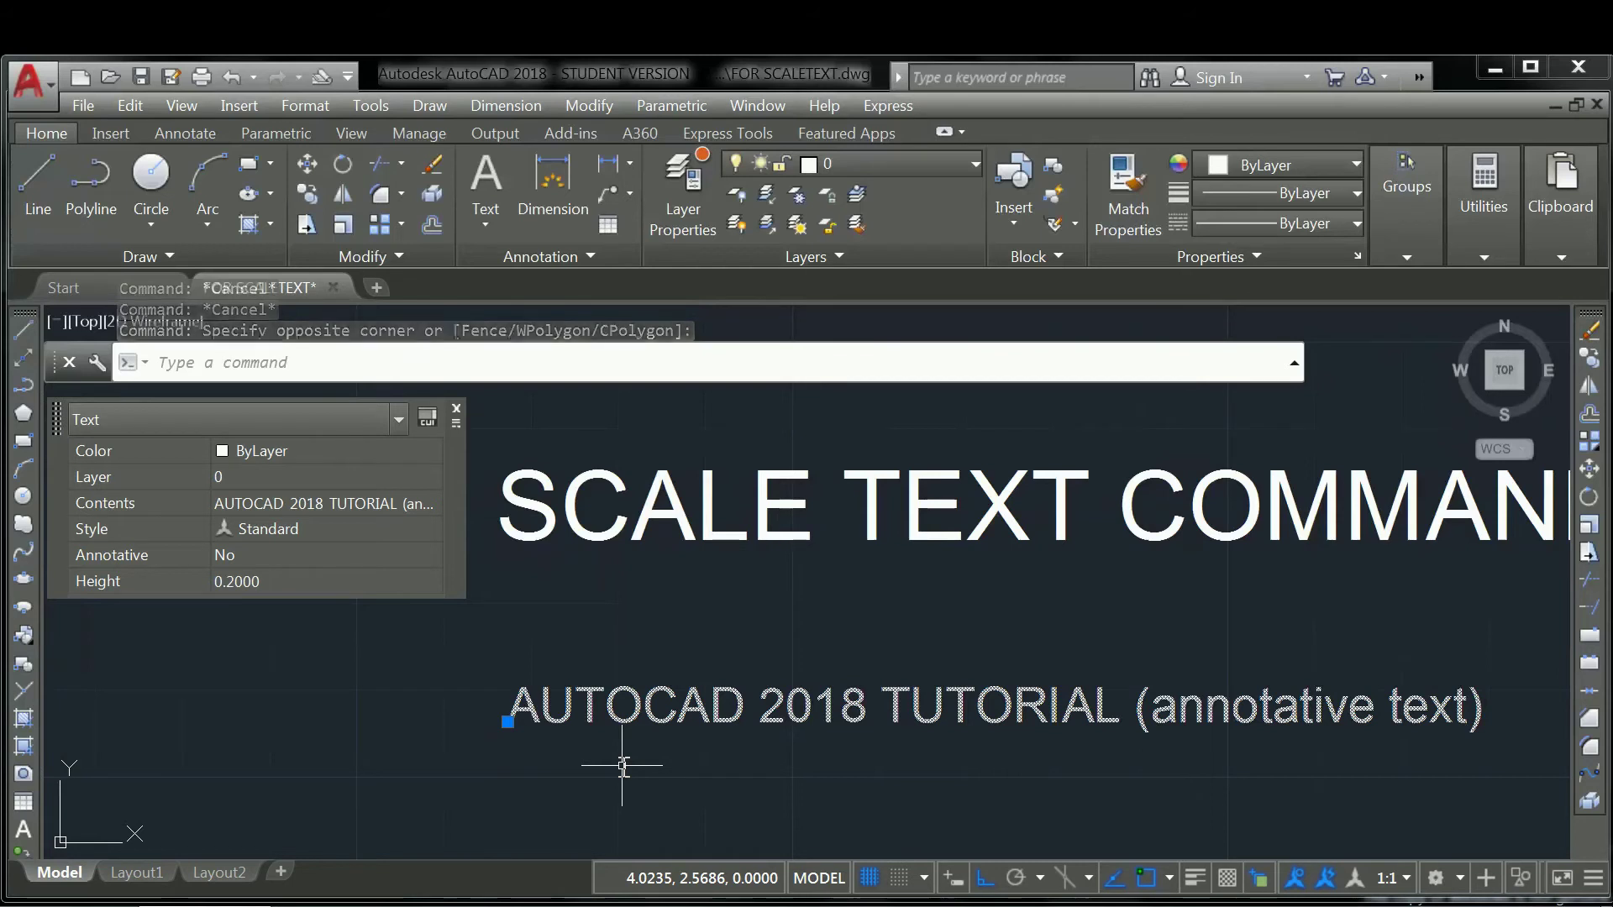
type("scalet")
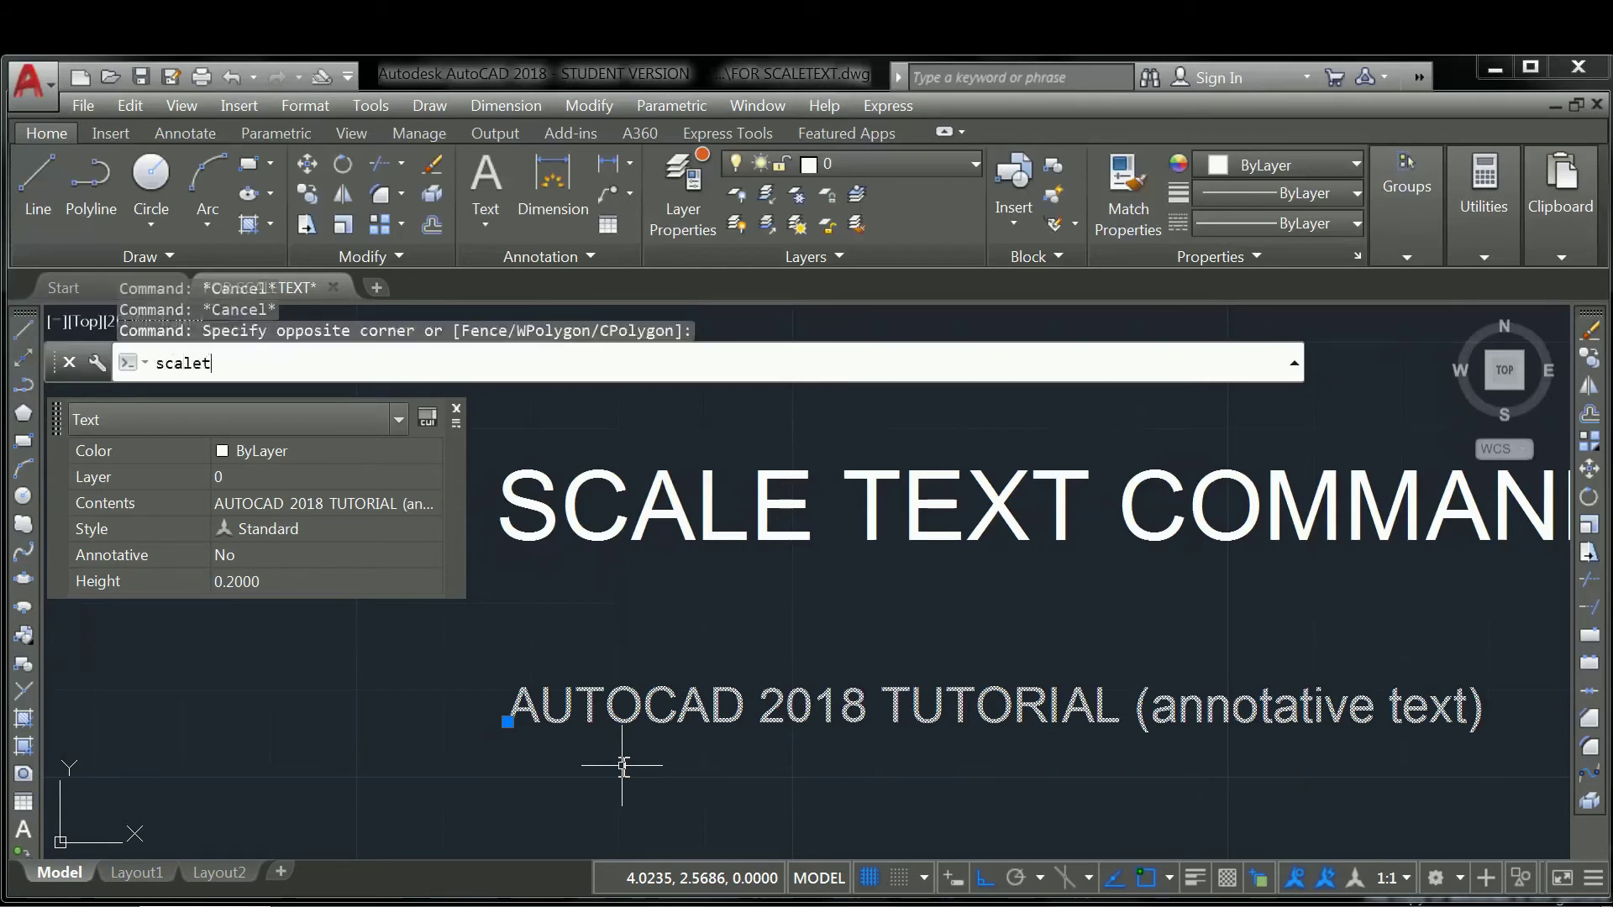
key("Return")
key("Return")
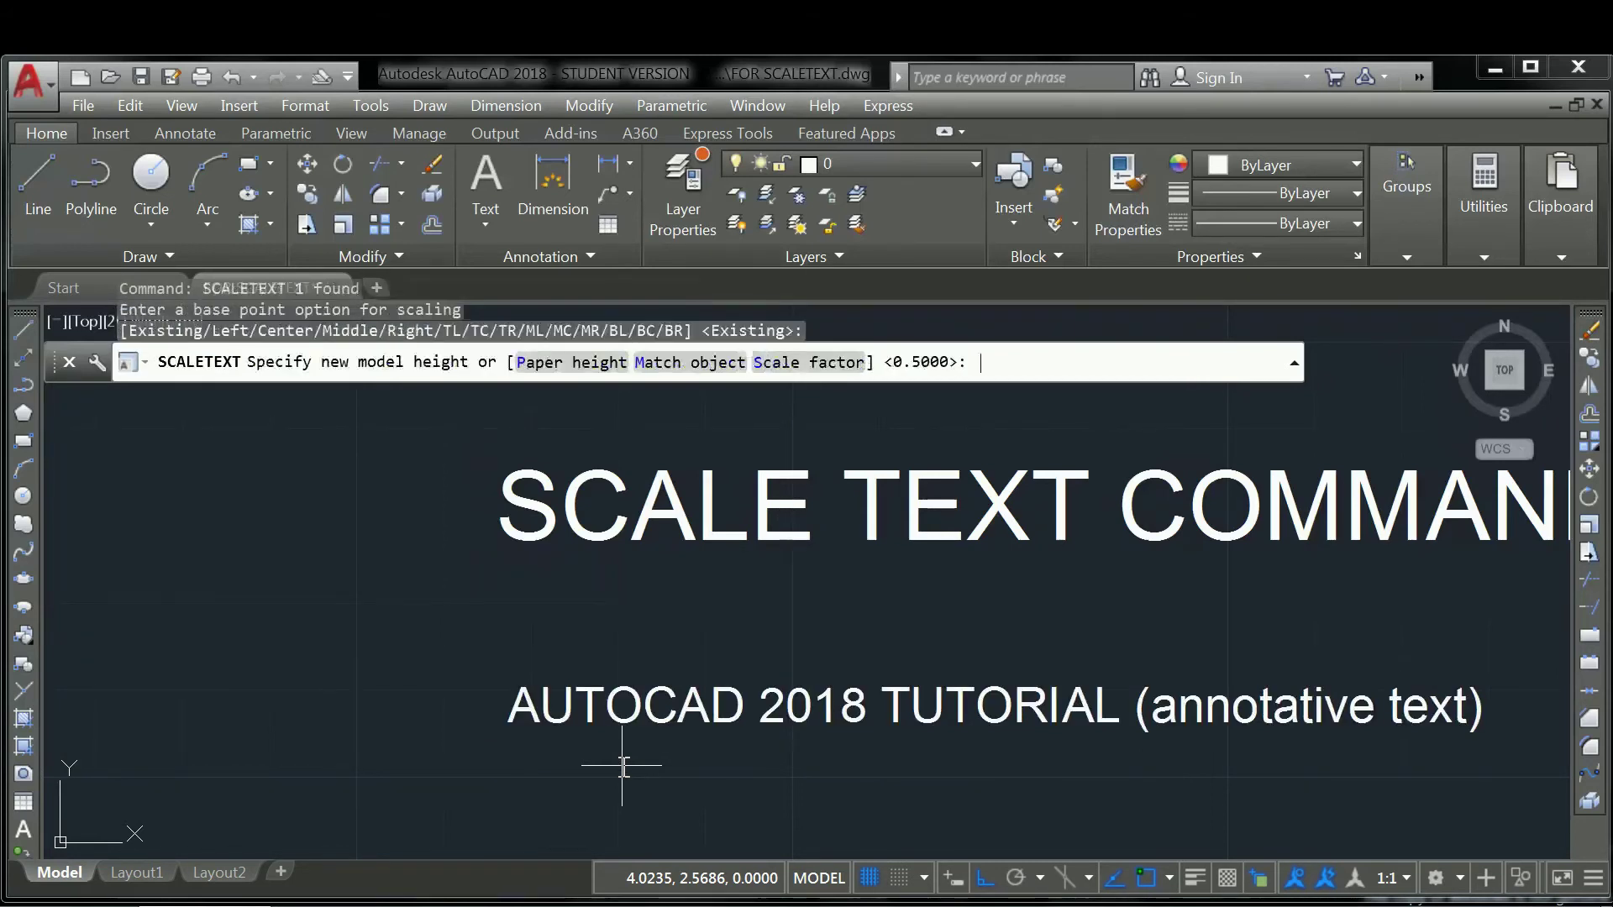
left_click(797, 363)
type("0.5")
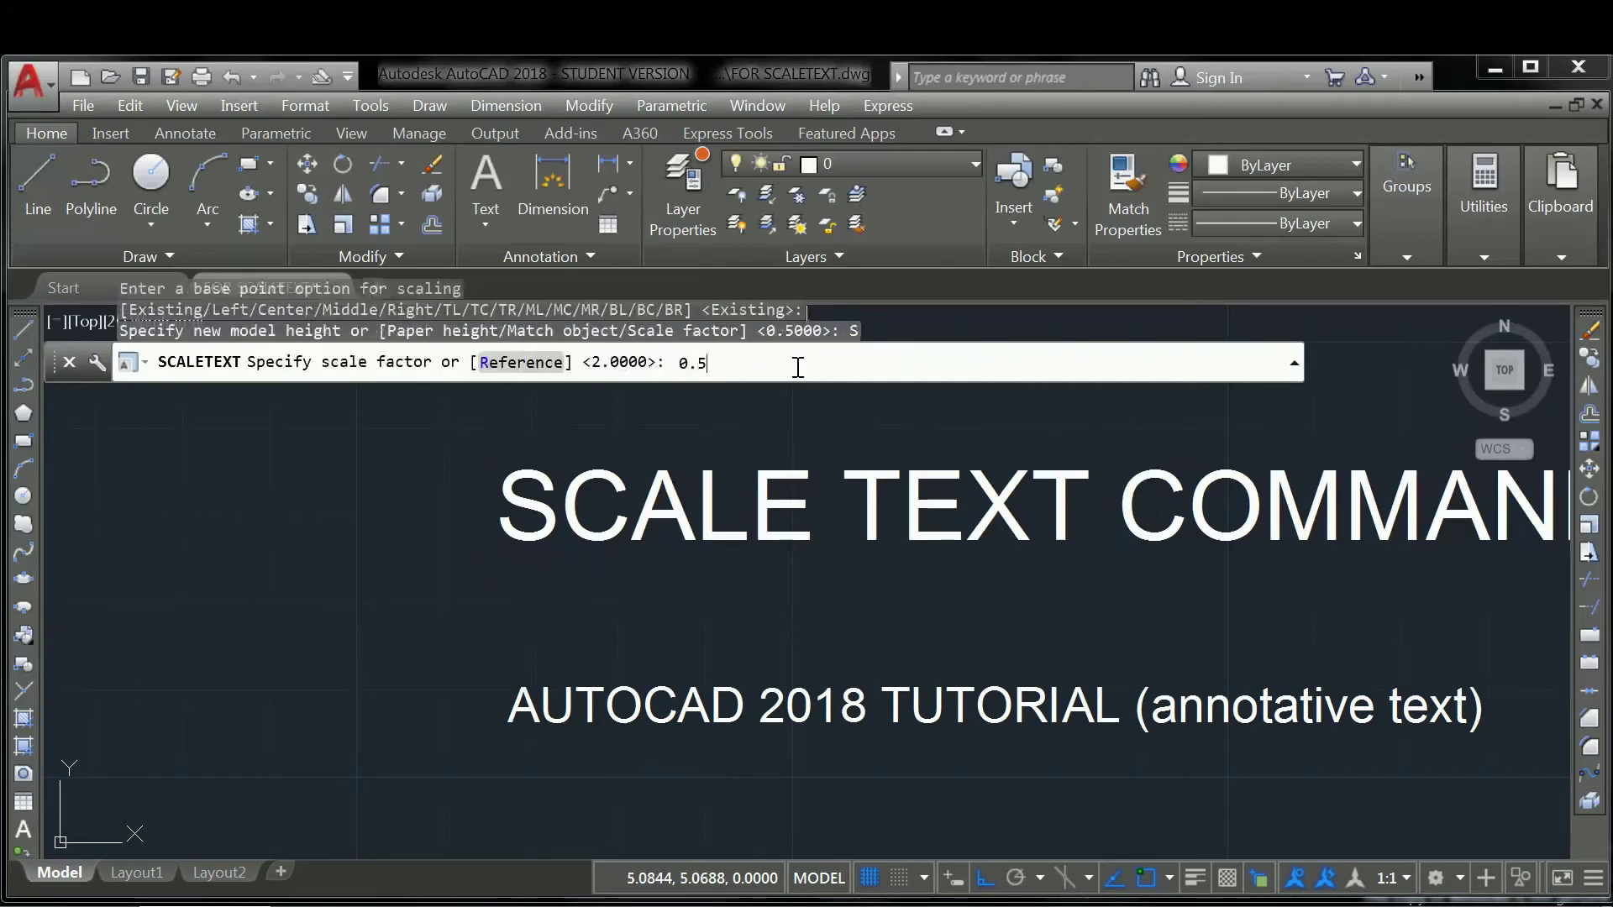
key("Return")
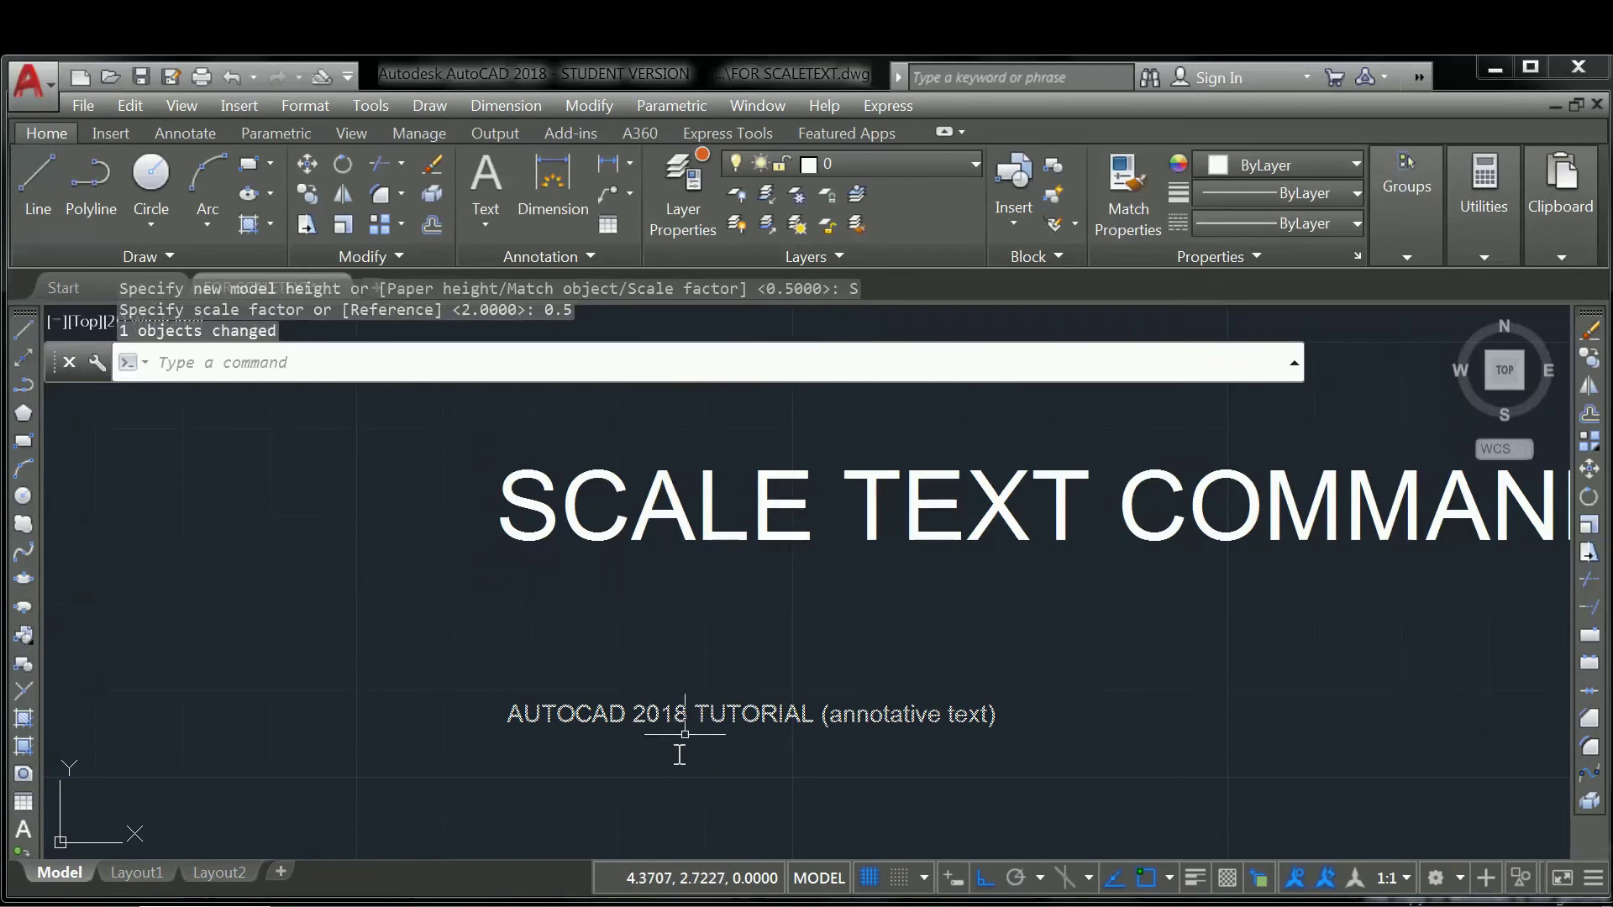
left_click(699, 779)
left_click(593, 620)
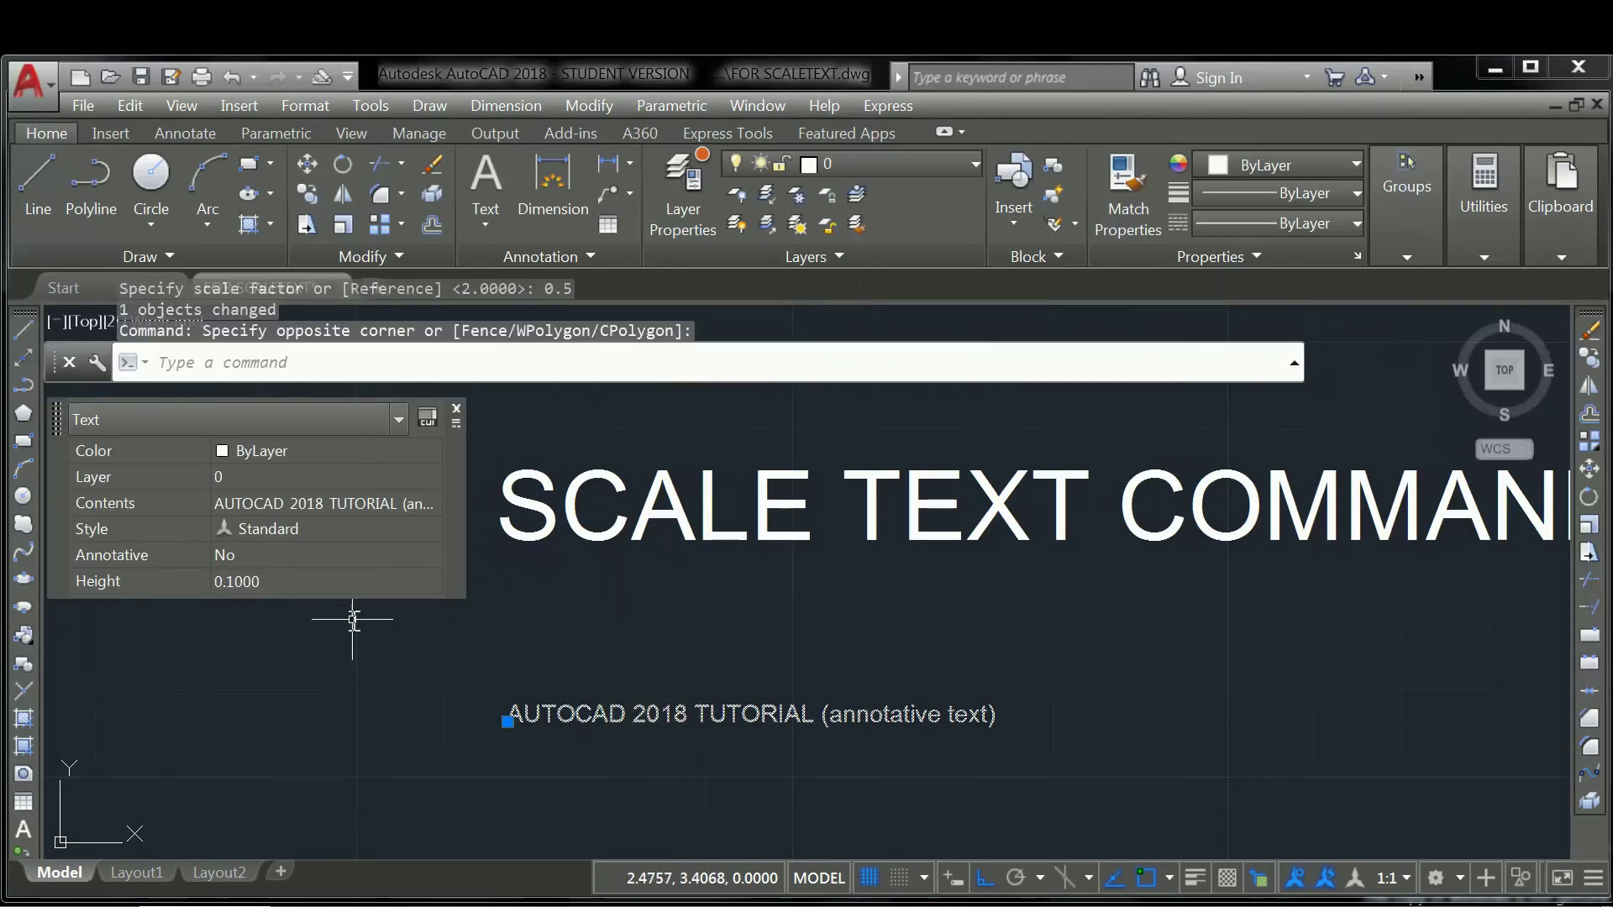
key("Escape")
key("Escape")
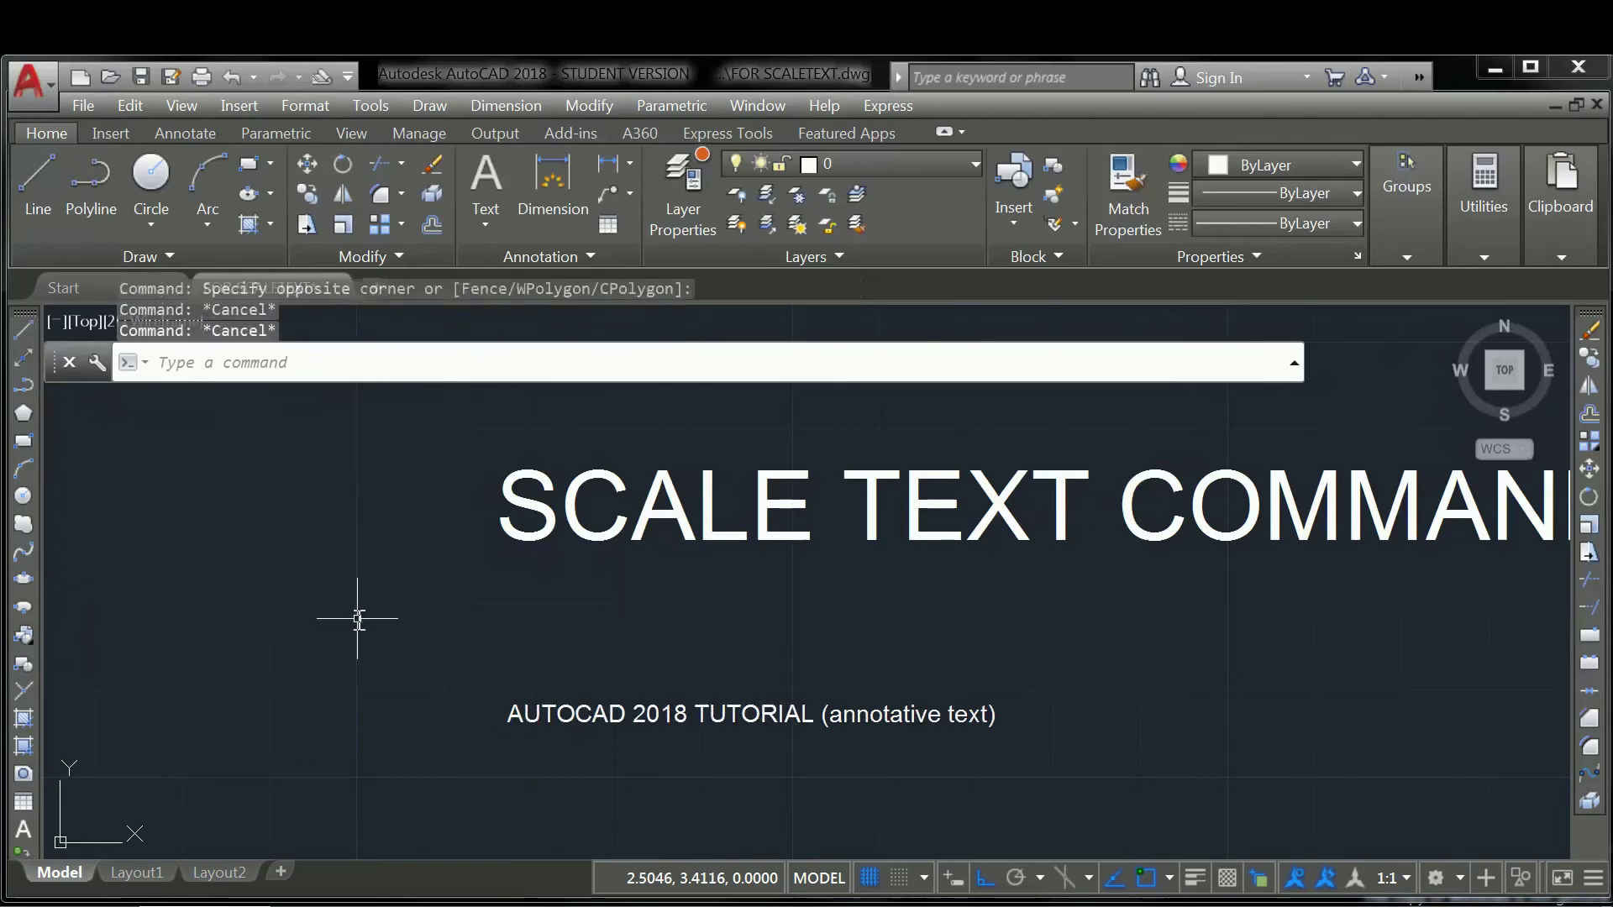
scroll(363, 617, "down", 1)
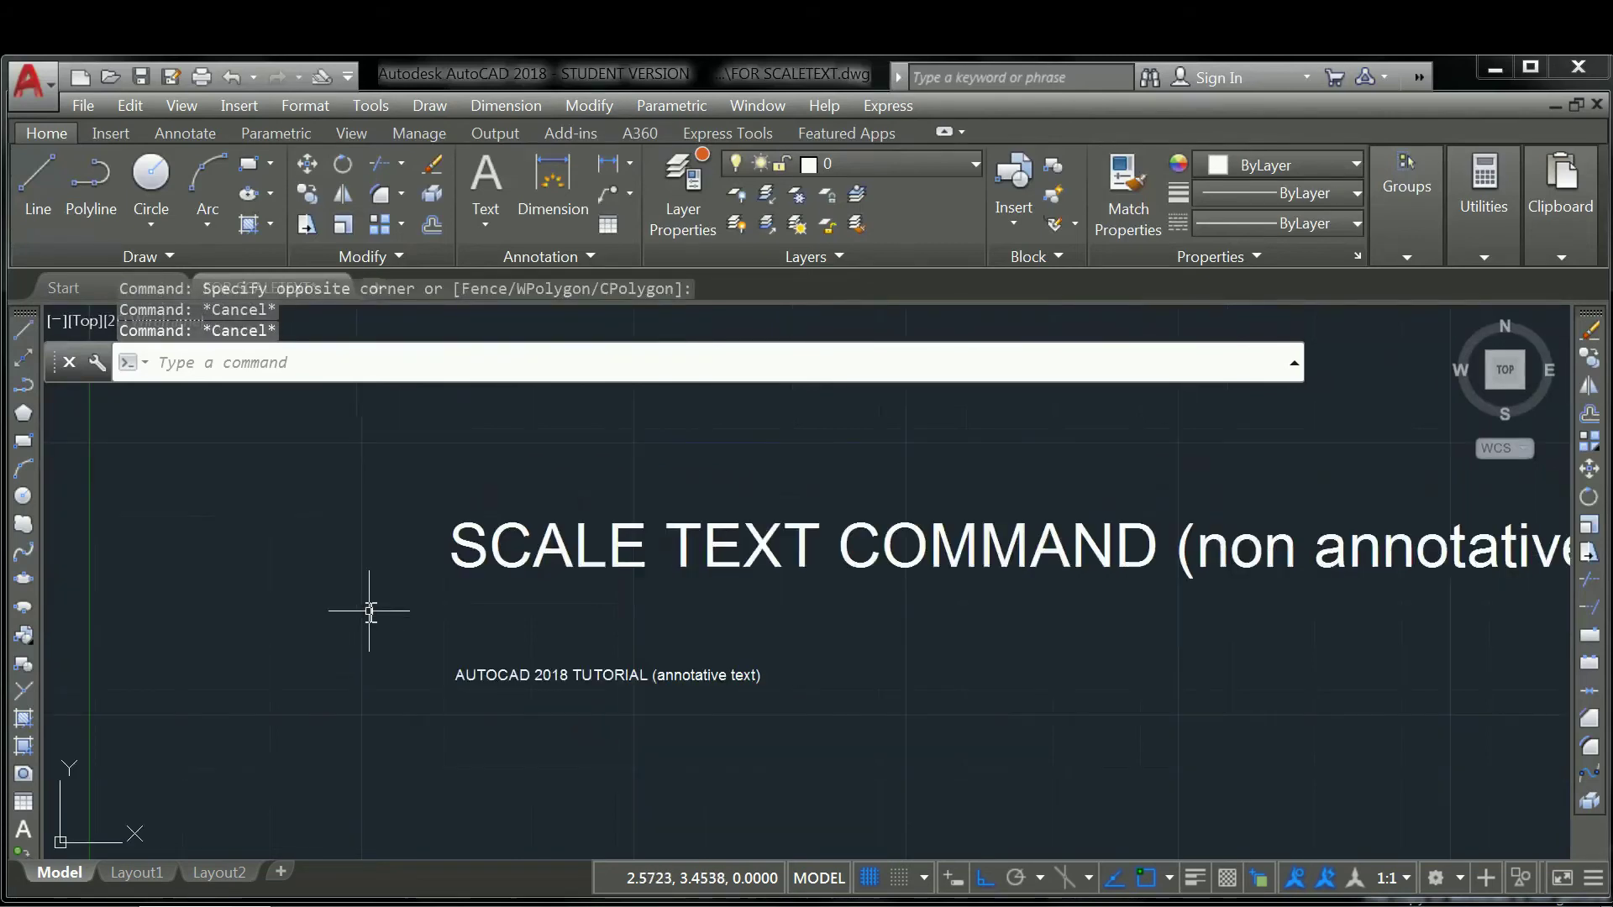
Step: Zoom out and pan to show the green reference-option diagram above the text lines
scroll(368, 622, "down", 3)
mouse_move(368, 621)
middle_mouse_down()
mouse_move(360, 727)
mouse_move(421, 696)
mouse_move(462, 705)
middle_mouse_up()
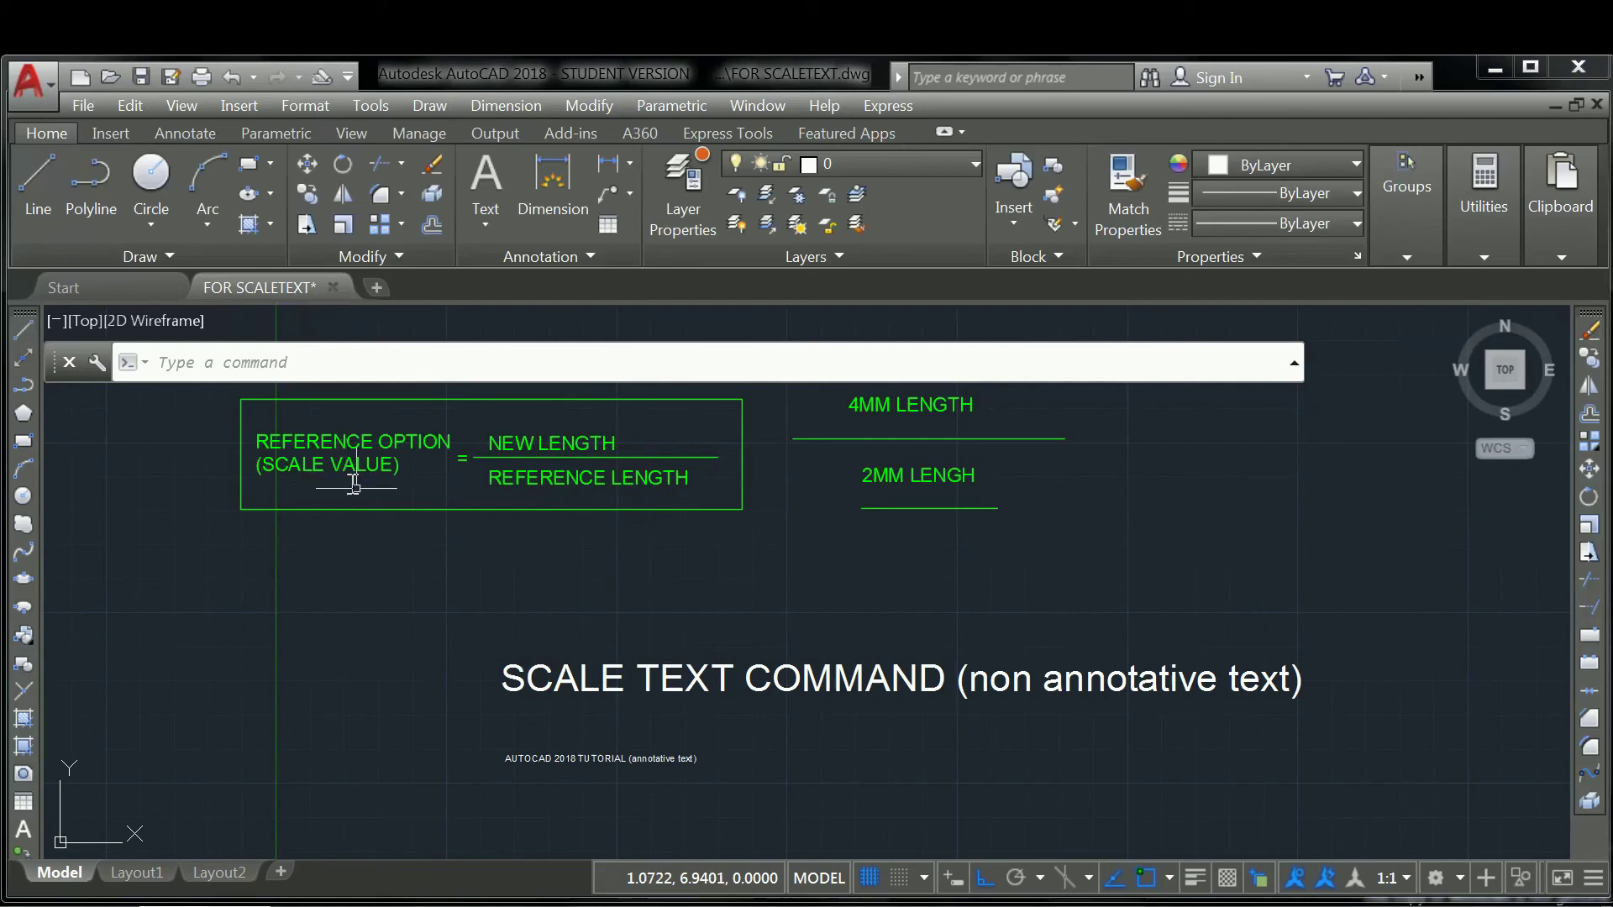
Step: Set the SCALE TEXT COMMAND line's height from 0.4 to 1 via Quick Properties
left_click(597, 706)
left_click(531, 648)
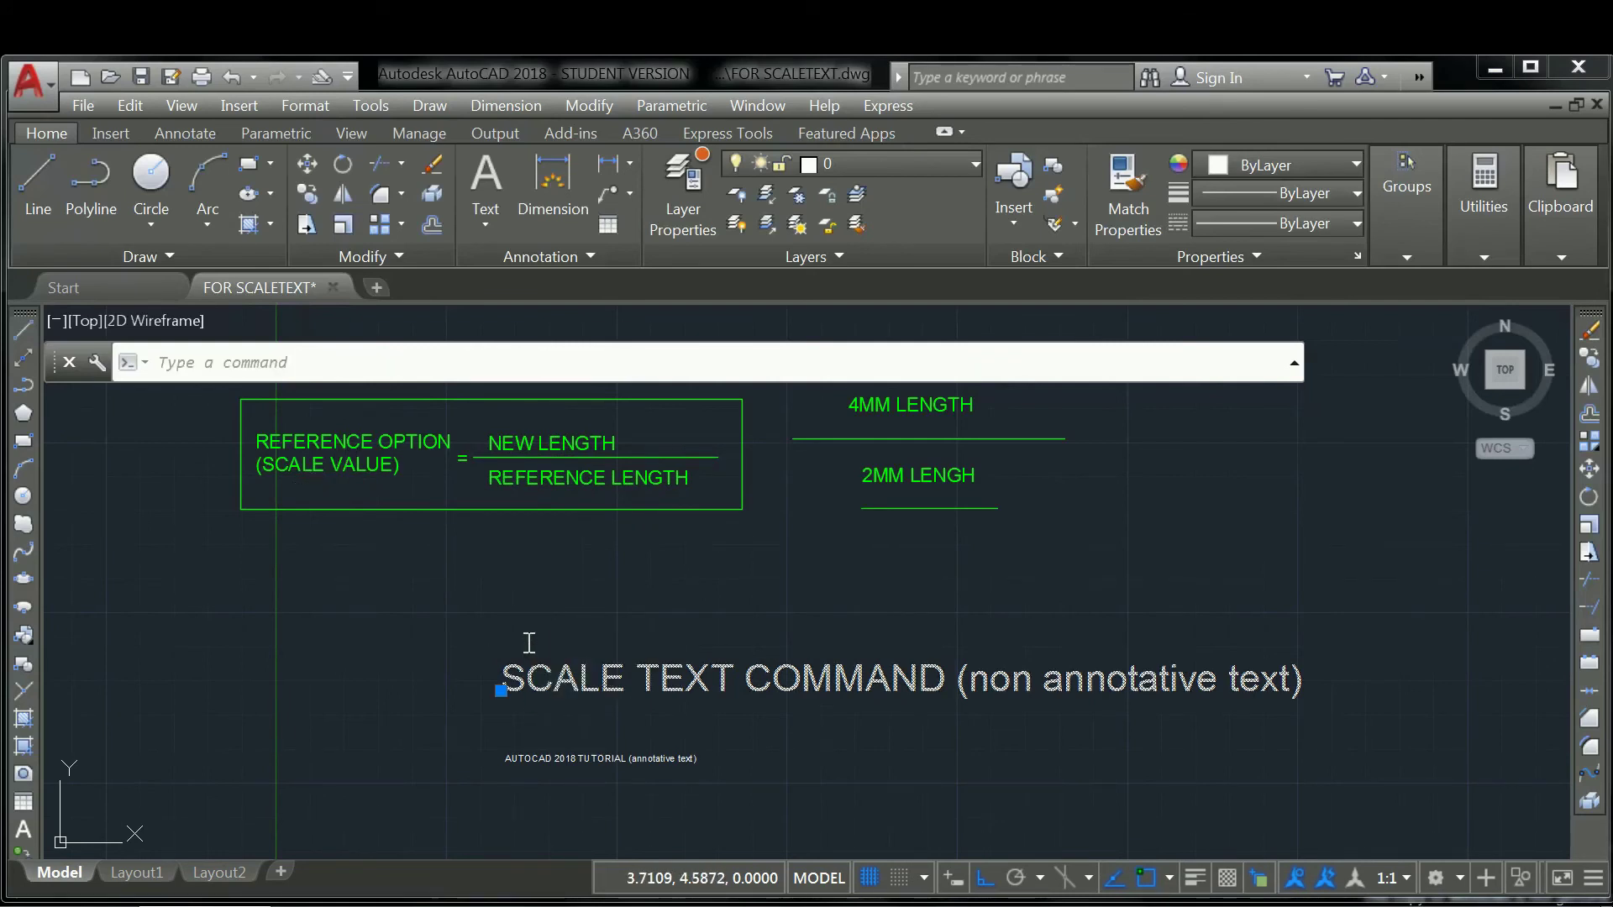
left_click(255, 580)
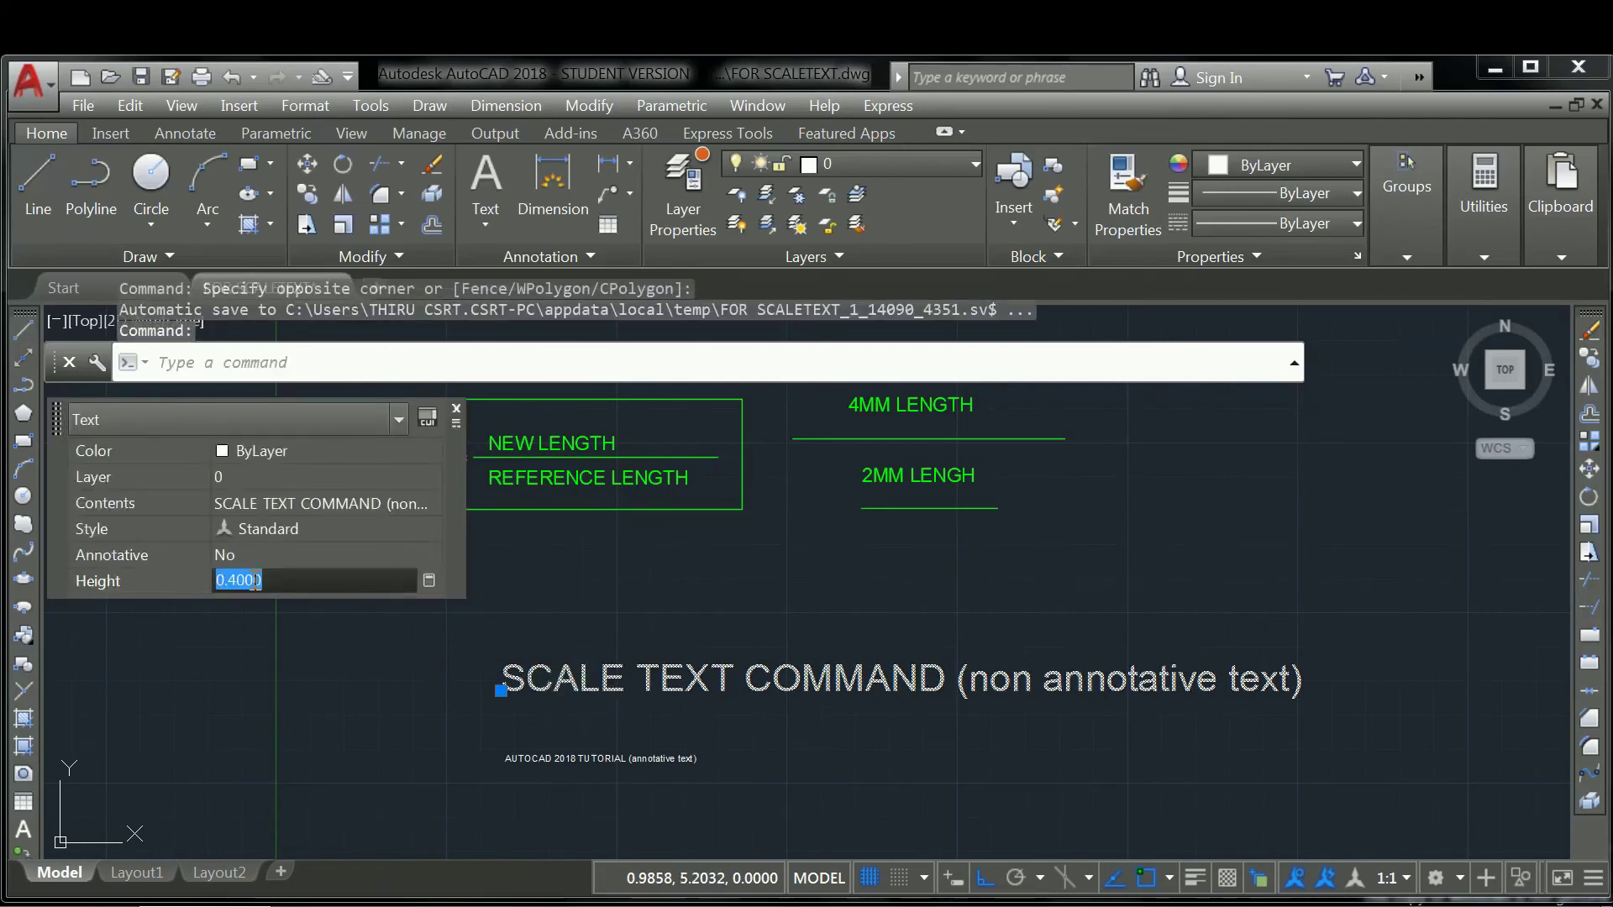
type("1")
key("Return")
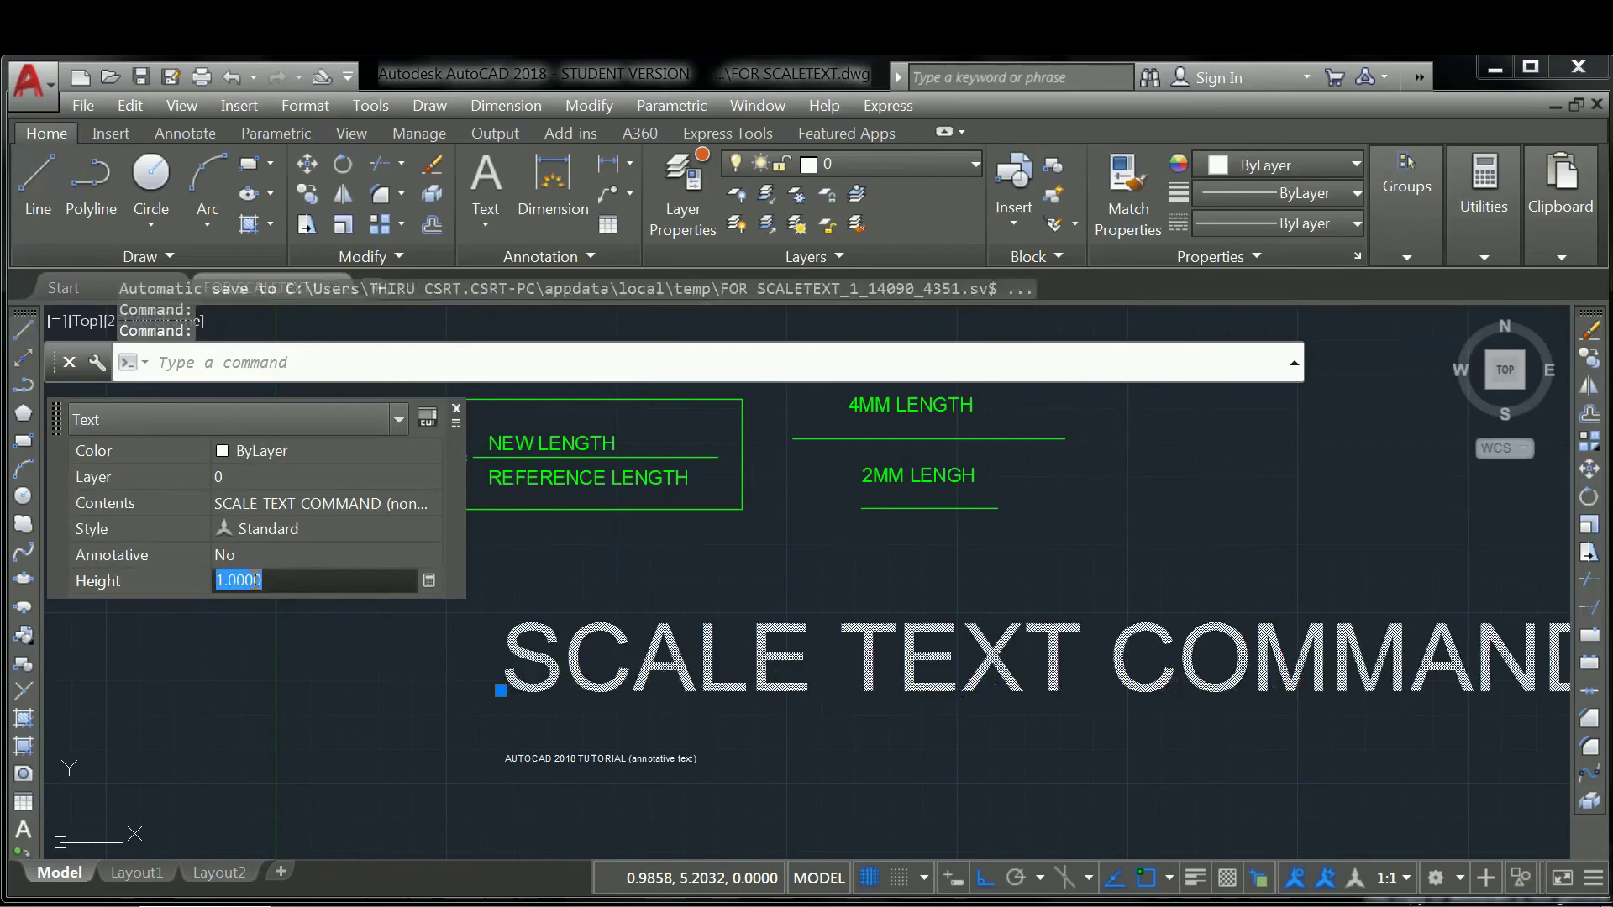
key("Escape")
key("Escape")
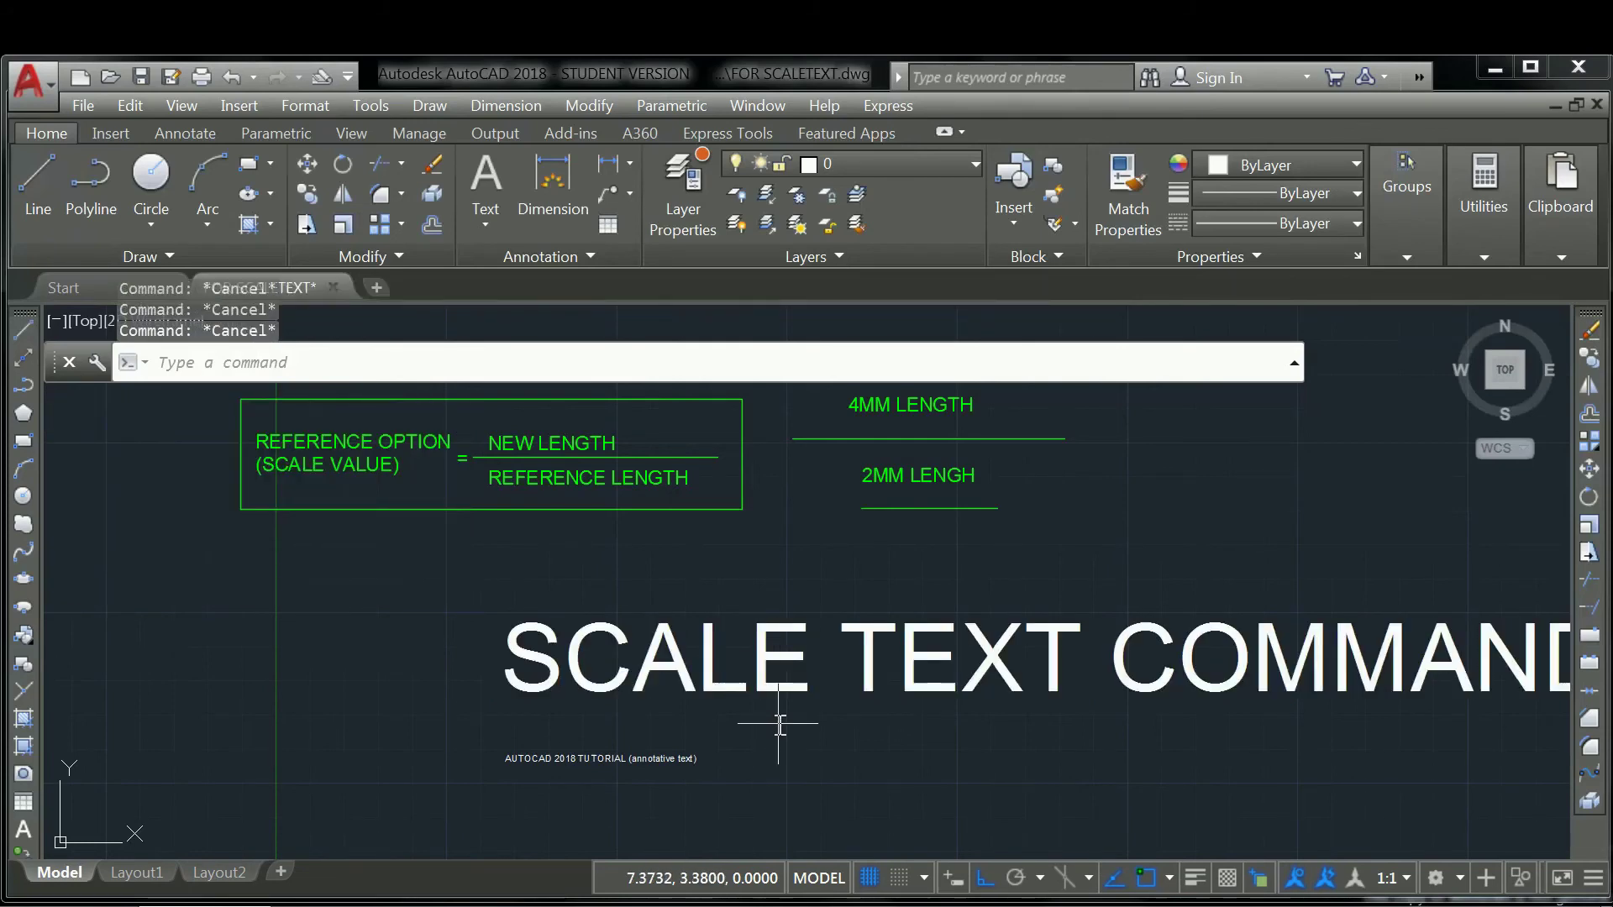
Step: Reselect the SCALE TEXT COMMAND line and begin entering the SCALETEXT command
left_click(778, 724)
left_click(702, 635)
type("scal")
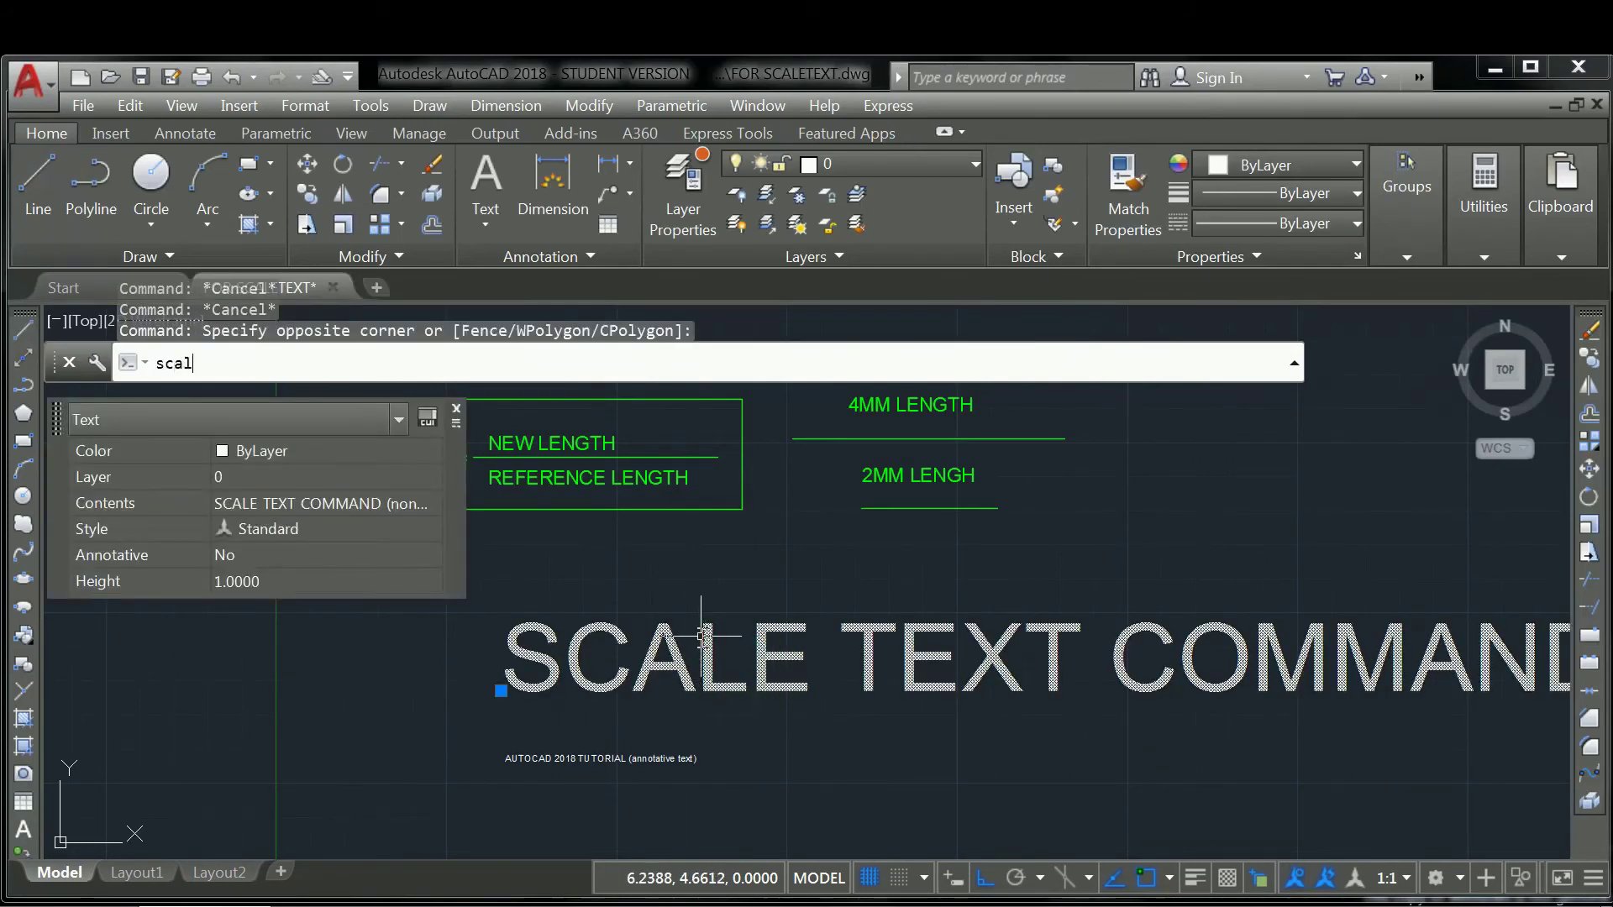
Step: SCALETEXT the title with Existing base point, Reference length 2 and new length 6, giving height 3
key("Return")
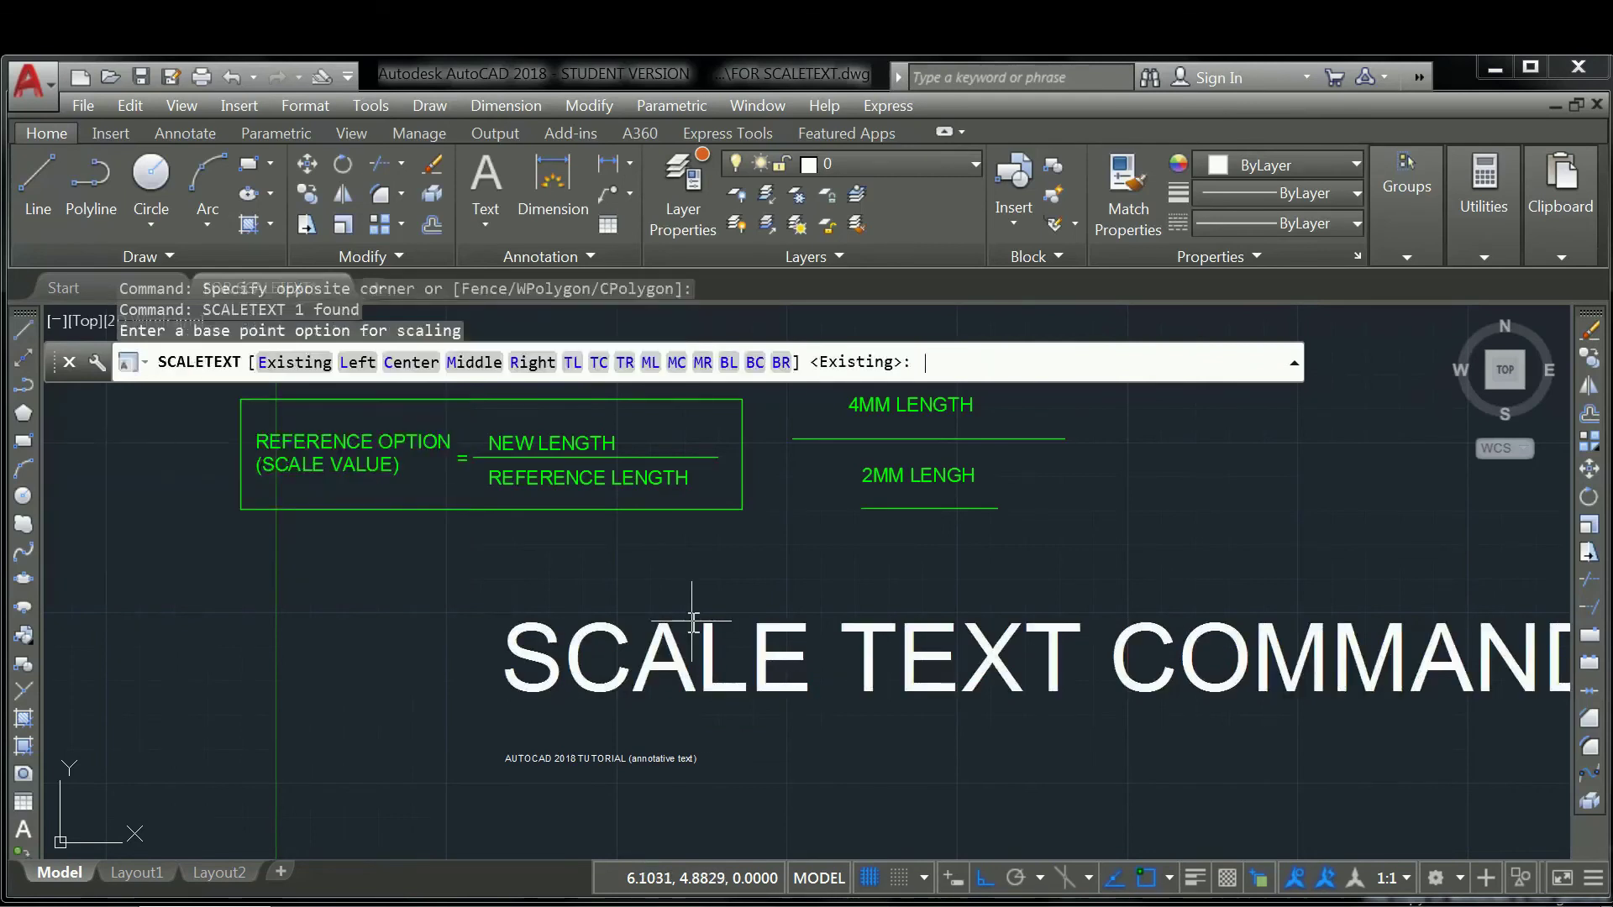
key("Return")
left_click(839, 363)
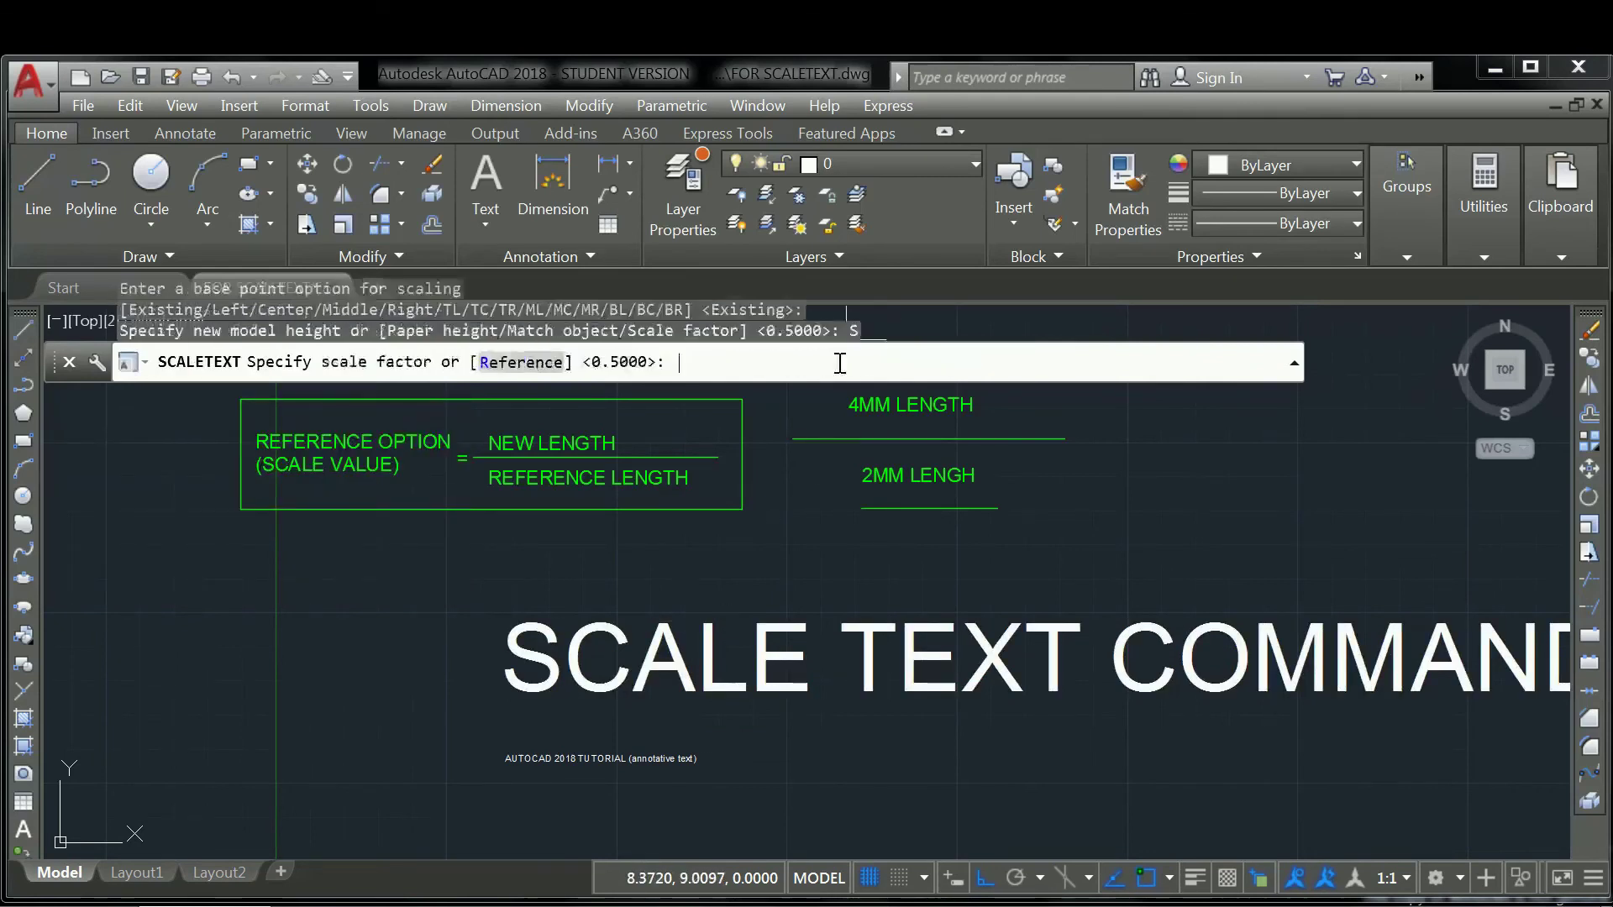
left_click(531, 361)
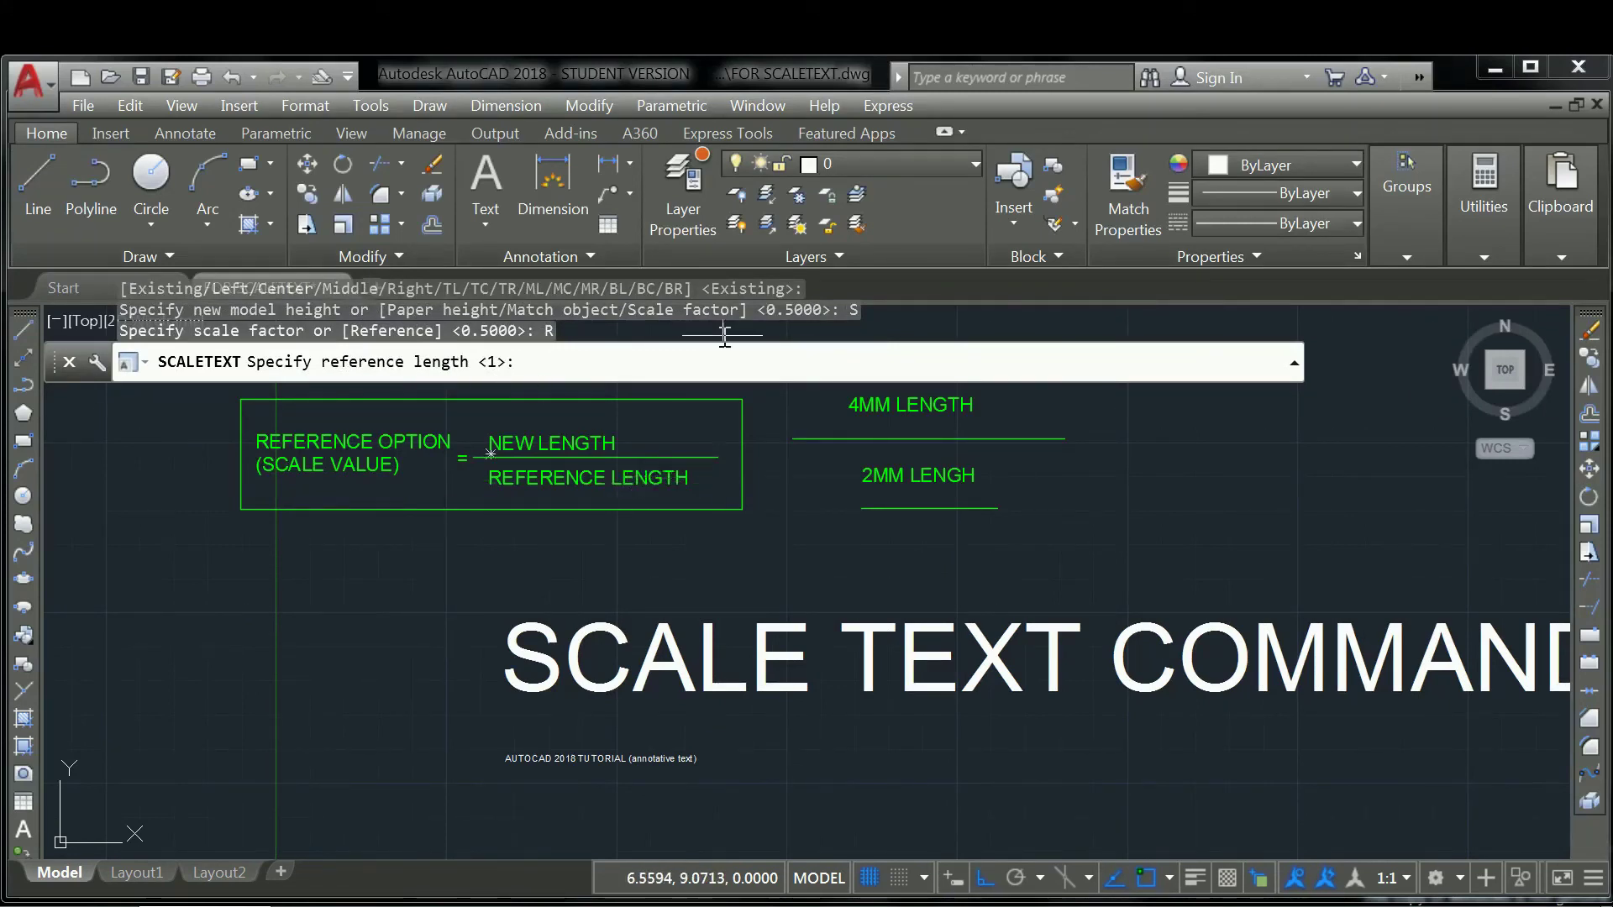
type("2")
key("Return")
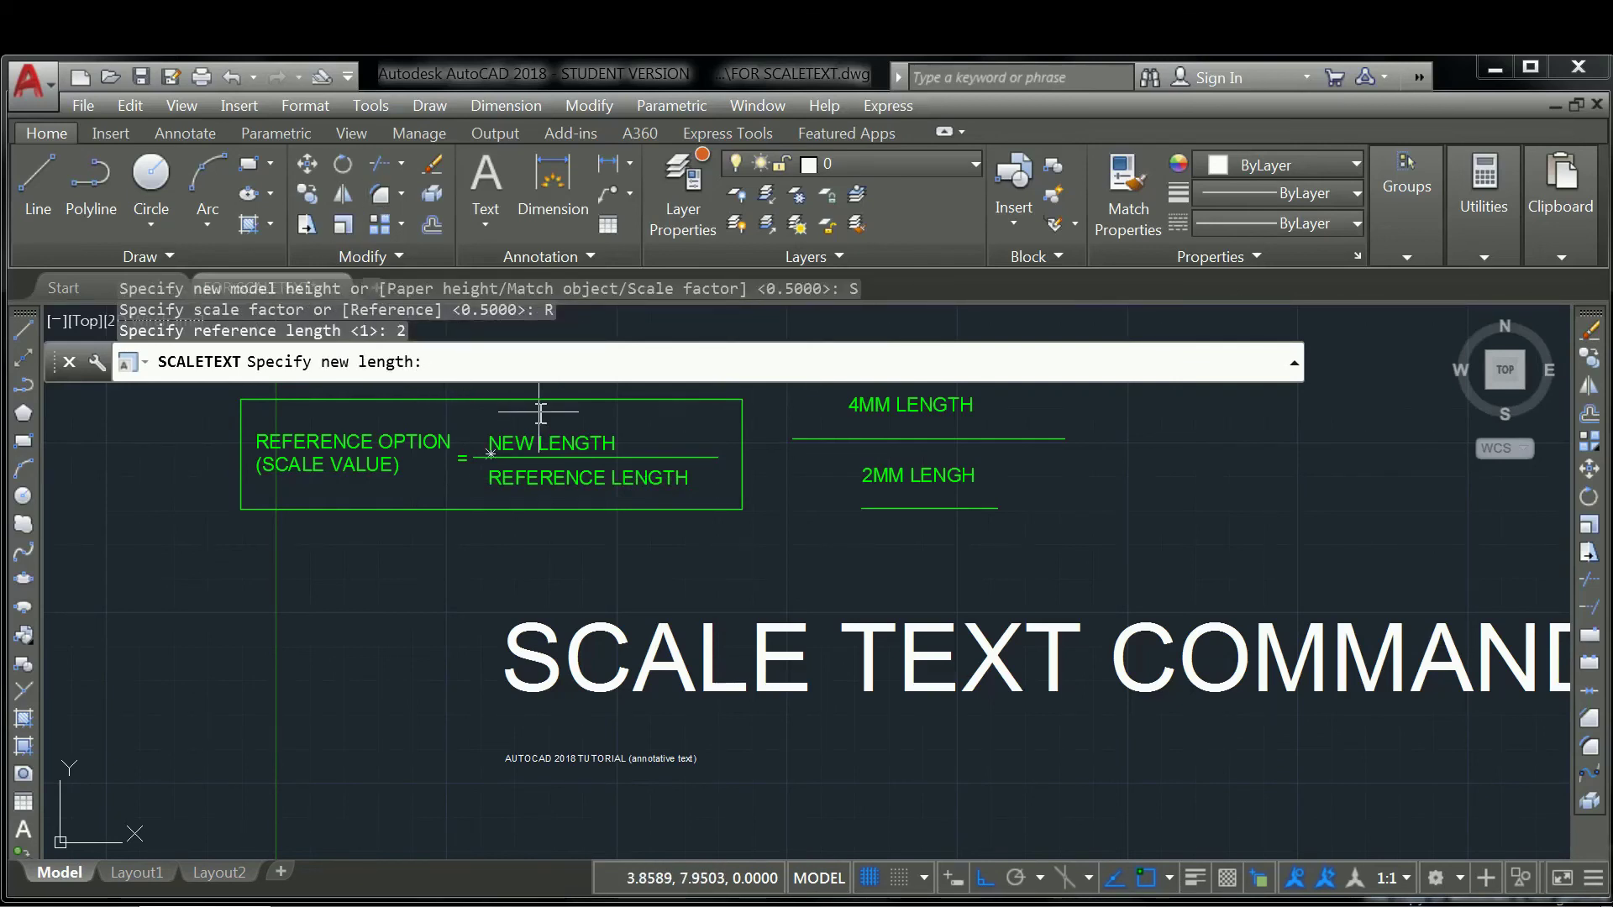
key("Return")
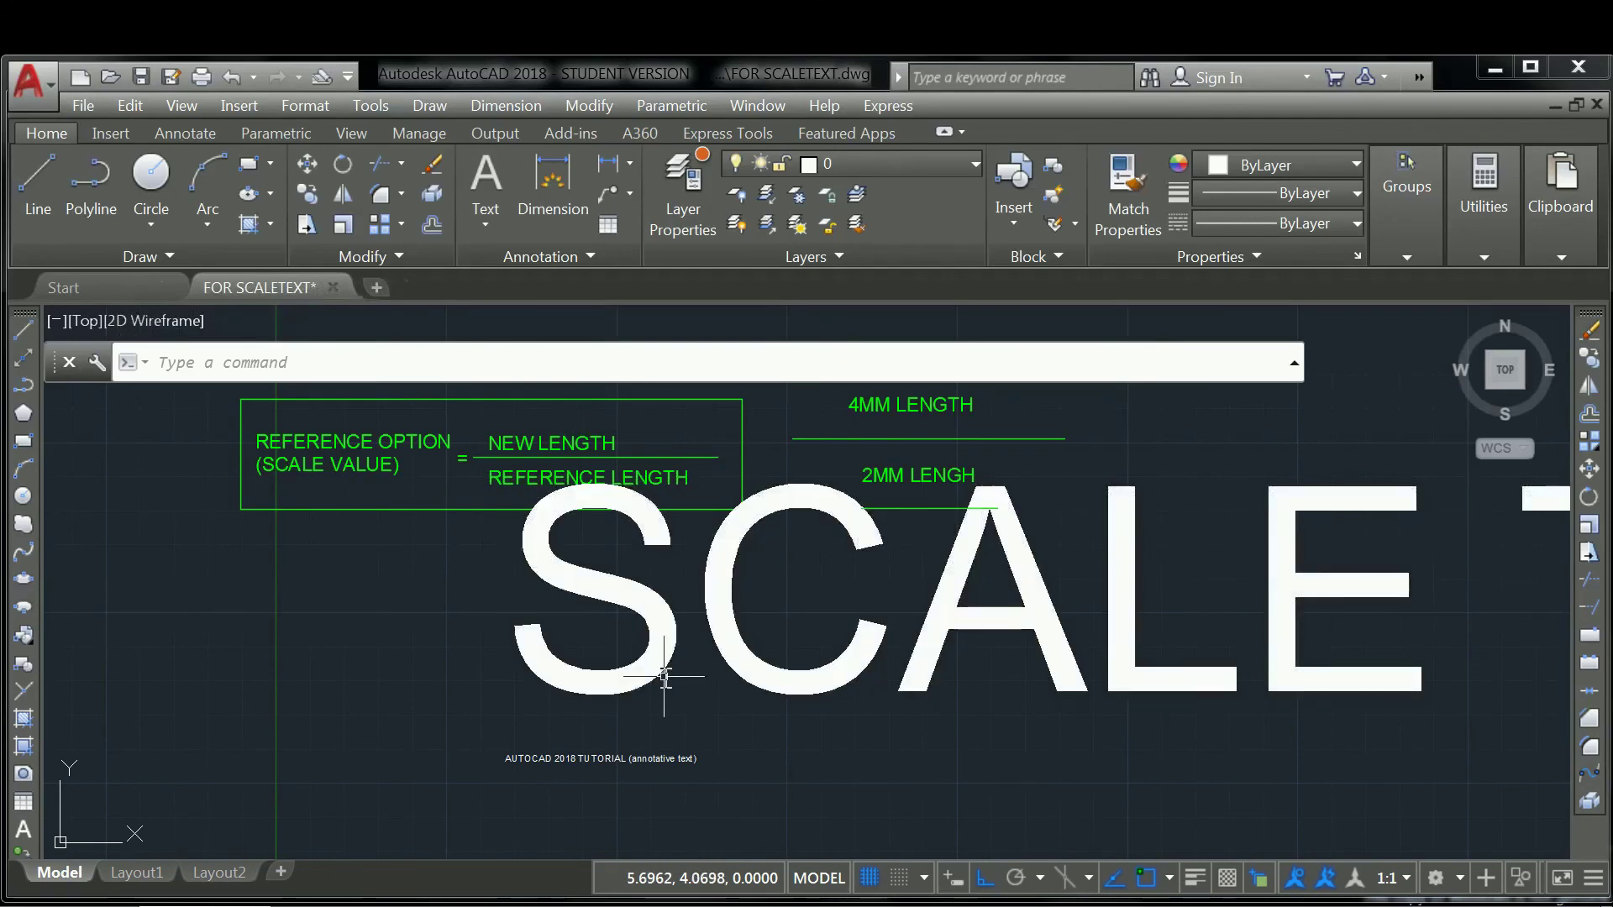
left_click(696, 675)
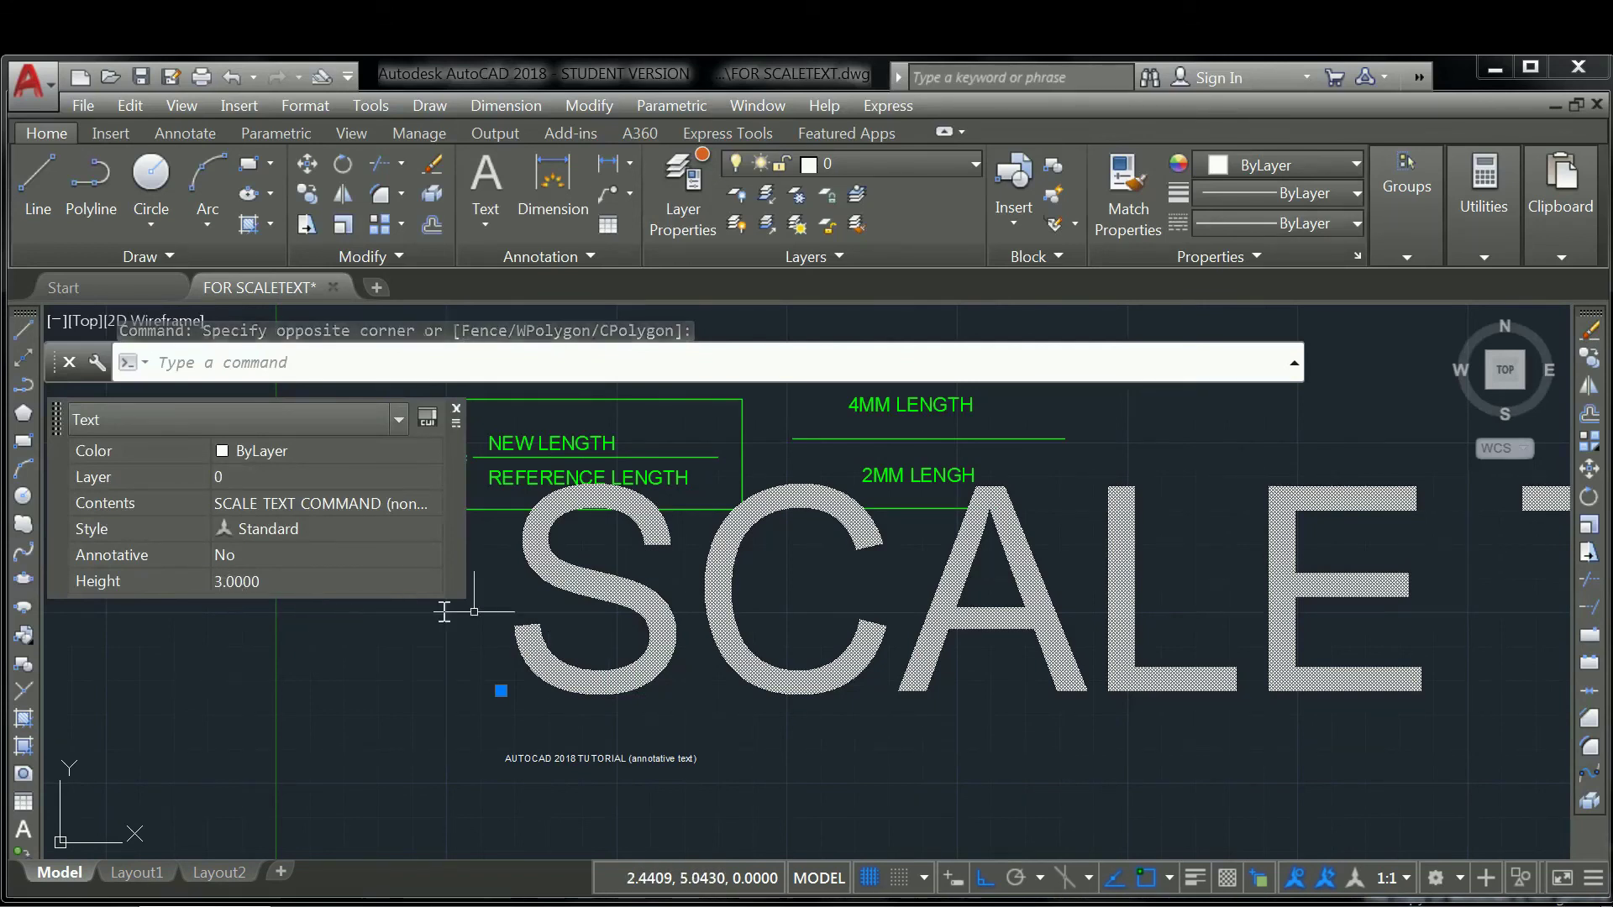
key("Escape")
key("Escape")
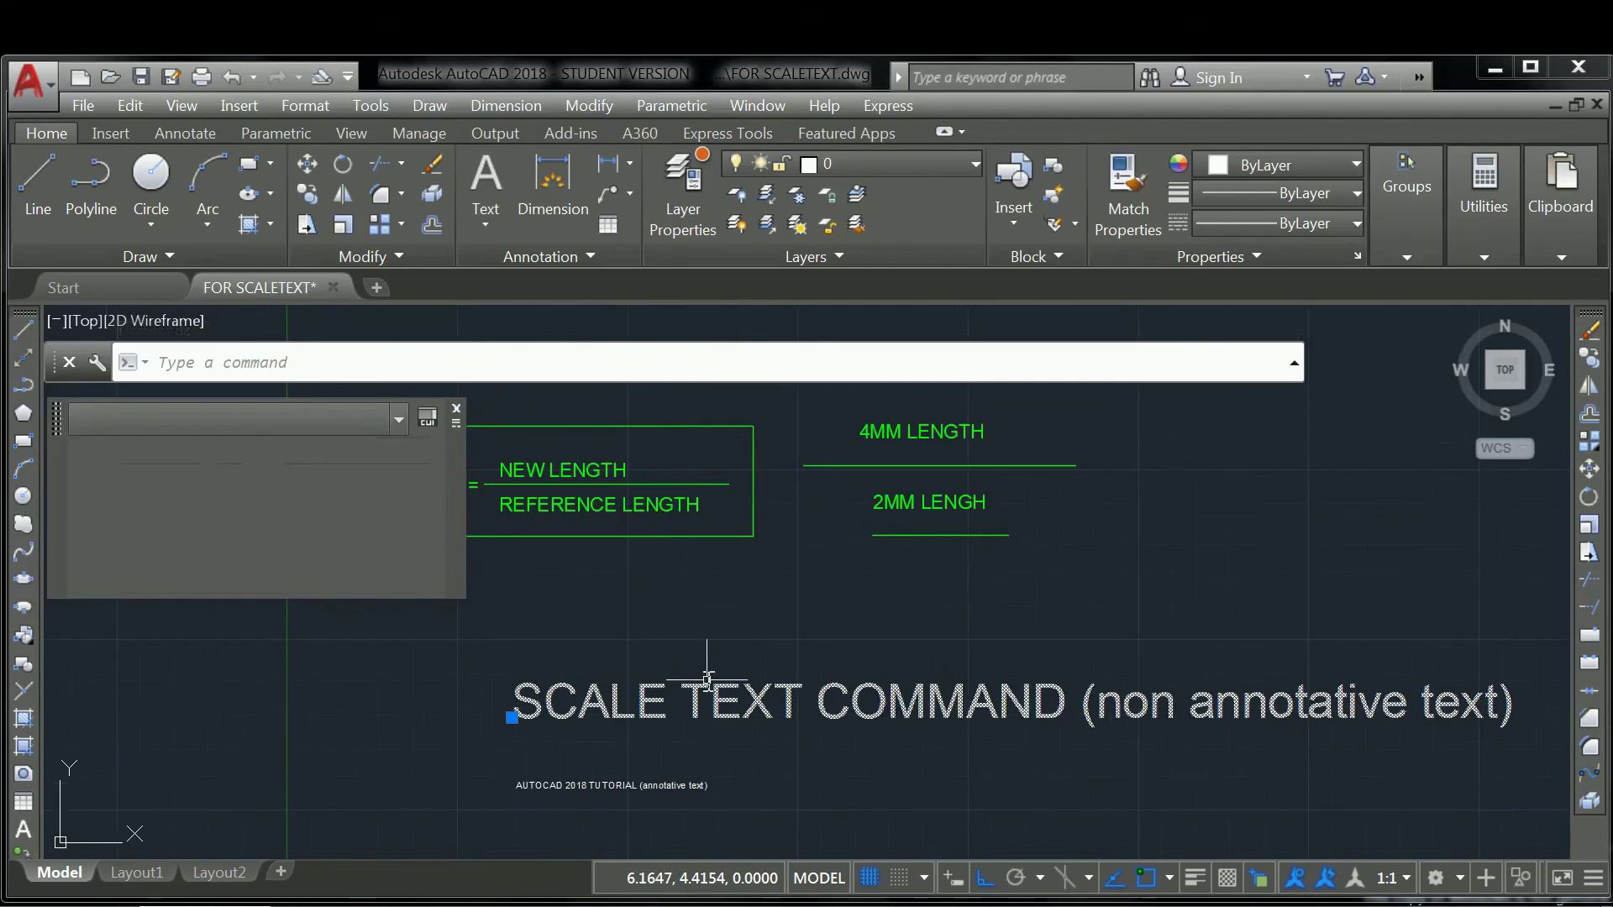